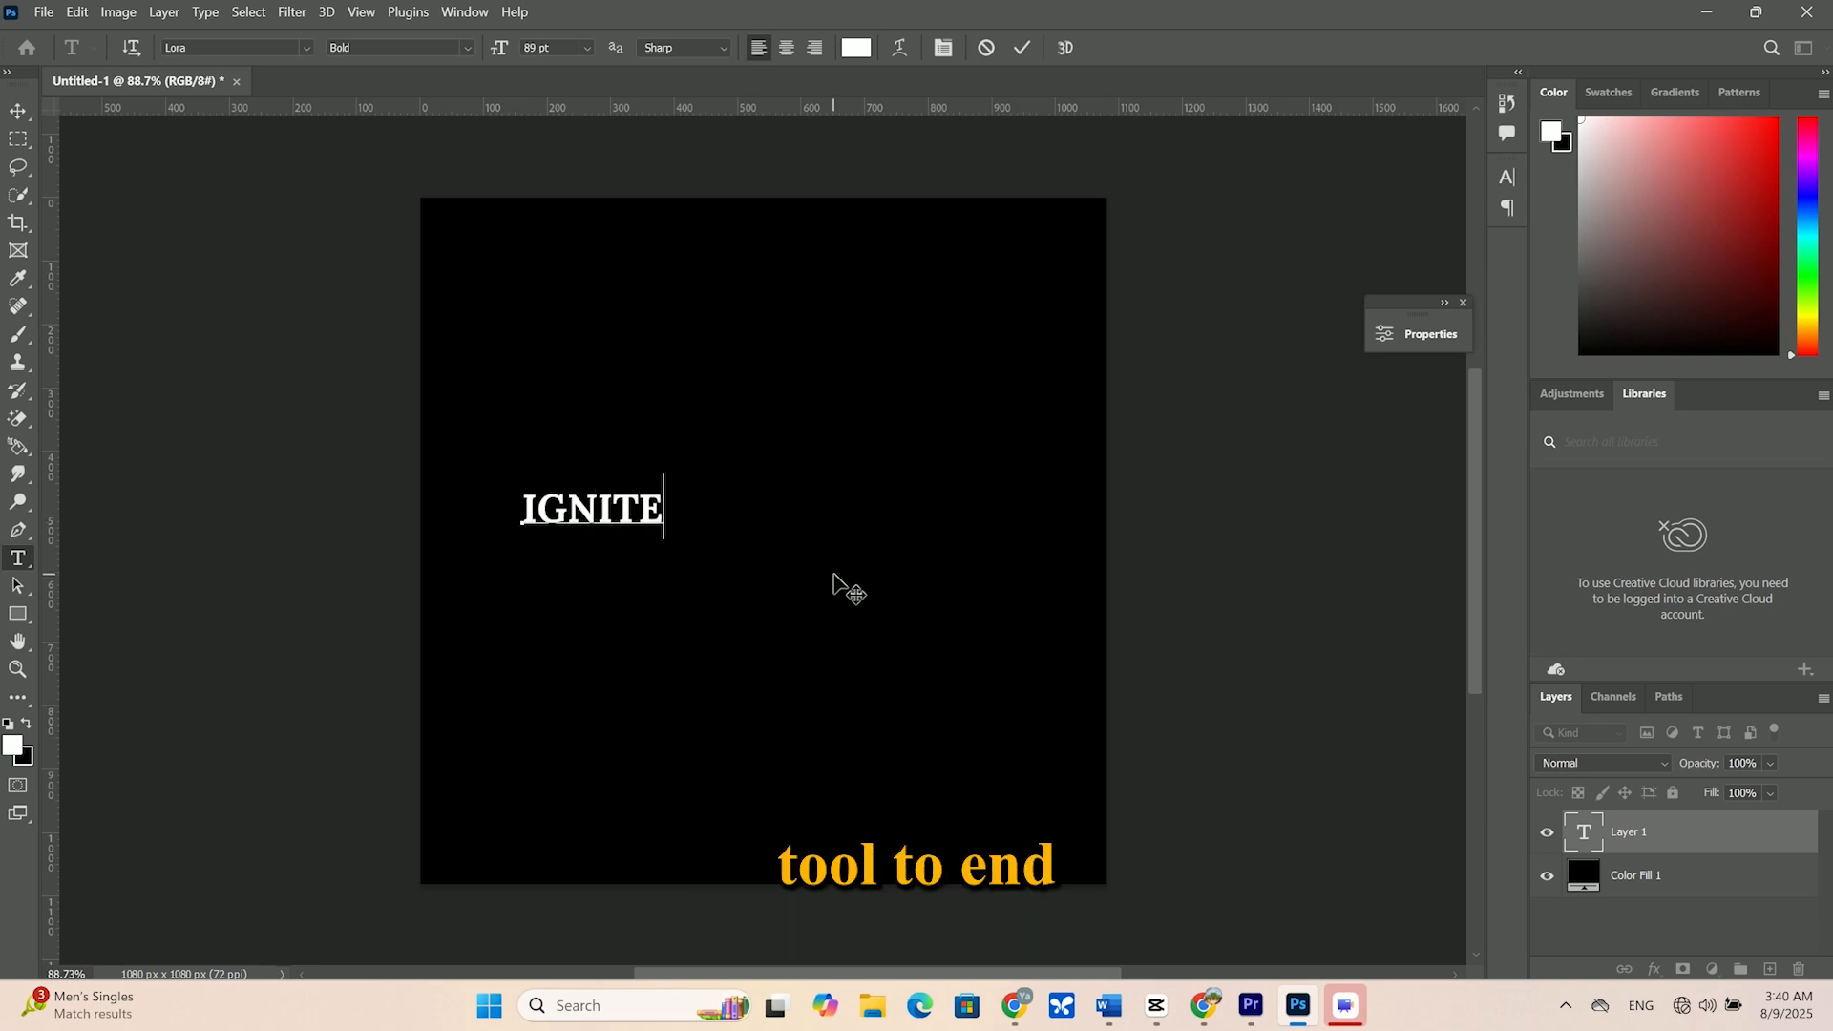
Commit the IGNITE text layer and move the word slightly up and to the right on the black canvas
{"action": "left_click_drag", "start_coordinate": [524, 506], "coordinate": [737, 504]}
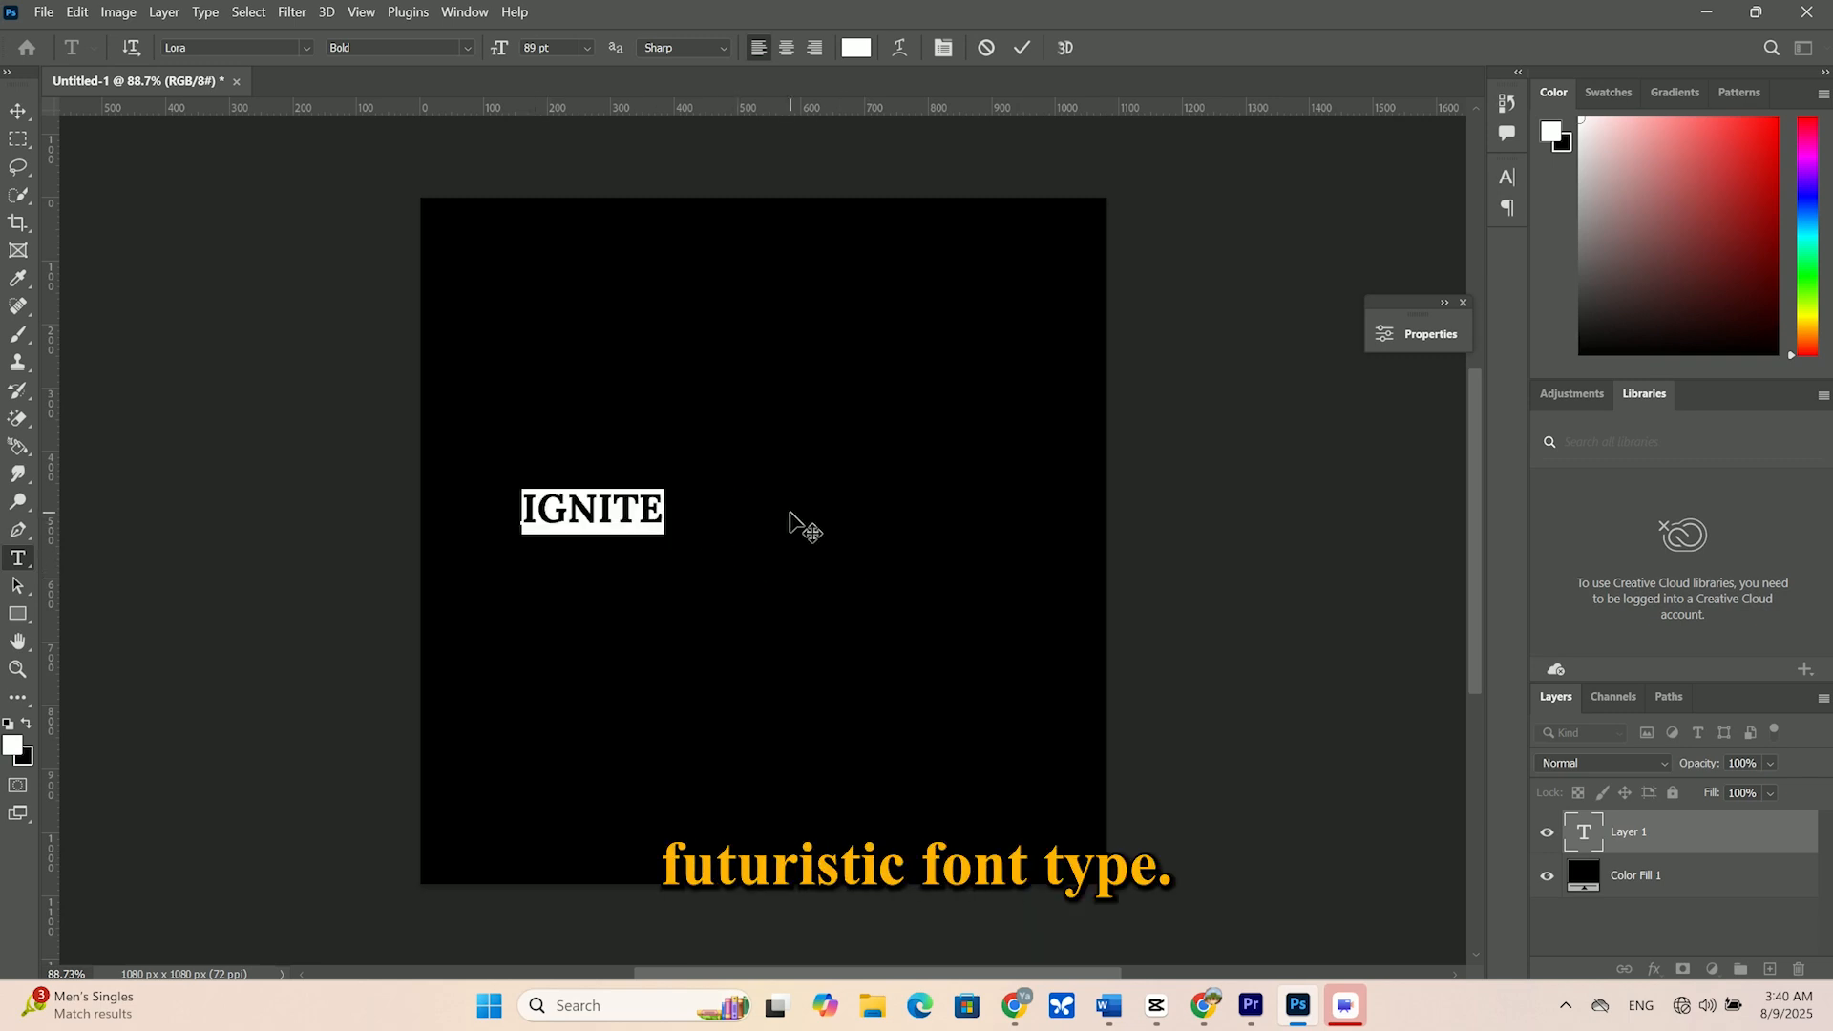
{"action": "left_click", "coordinate": [1022, 48]}
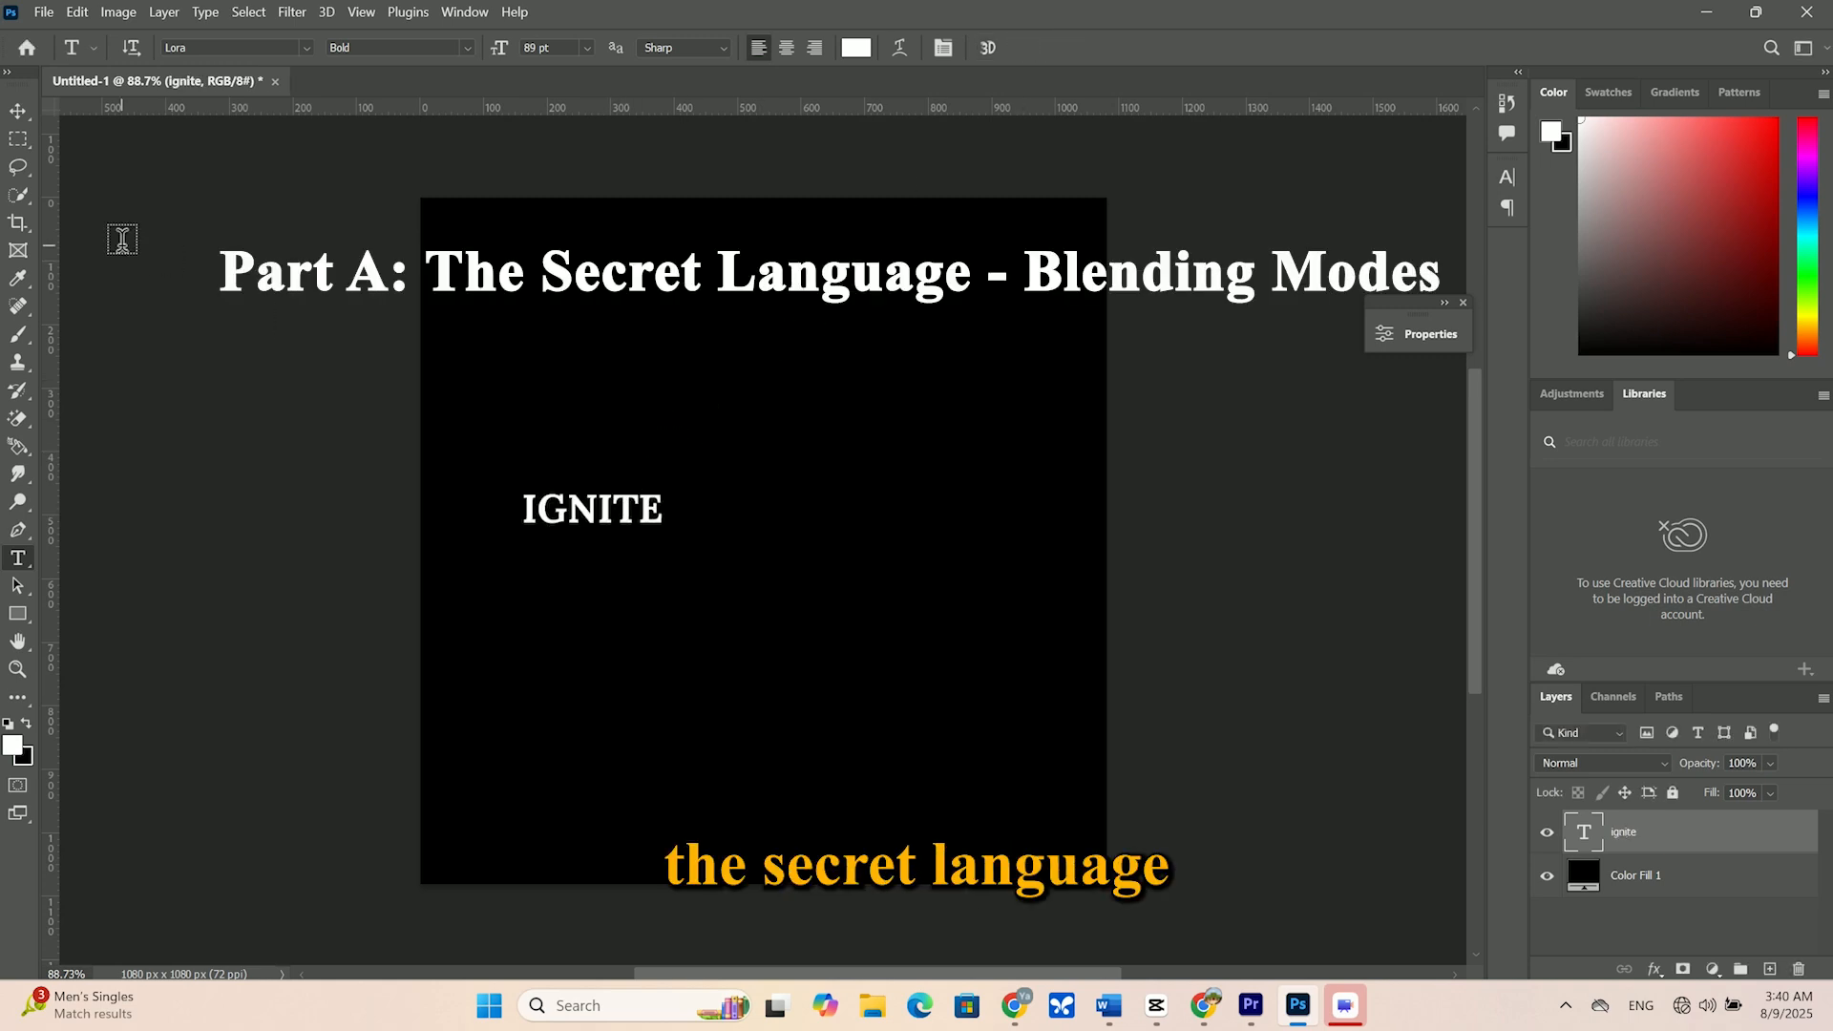
{"action": "left_click", "coordinate": [18, 111]}
{"action": "left_click_drag", "start_coordinate": [584, 516], "coordinate": [608, 458]}
Enlarge the IGNITE text to 221 pt and reposition it near the horizontal centre of the canvas
{"action": "double_click", "coordinate": [611, 457]}
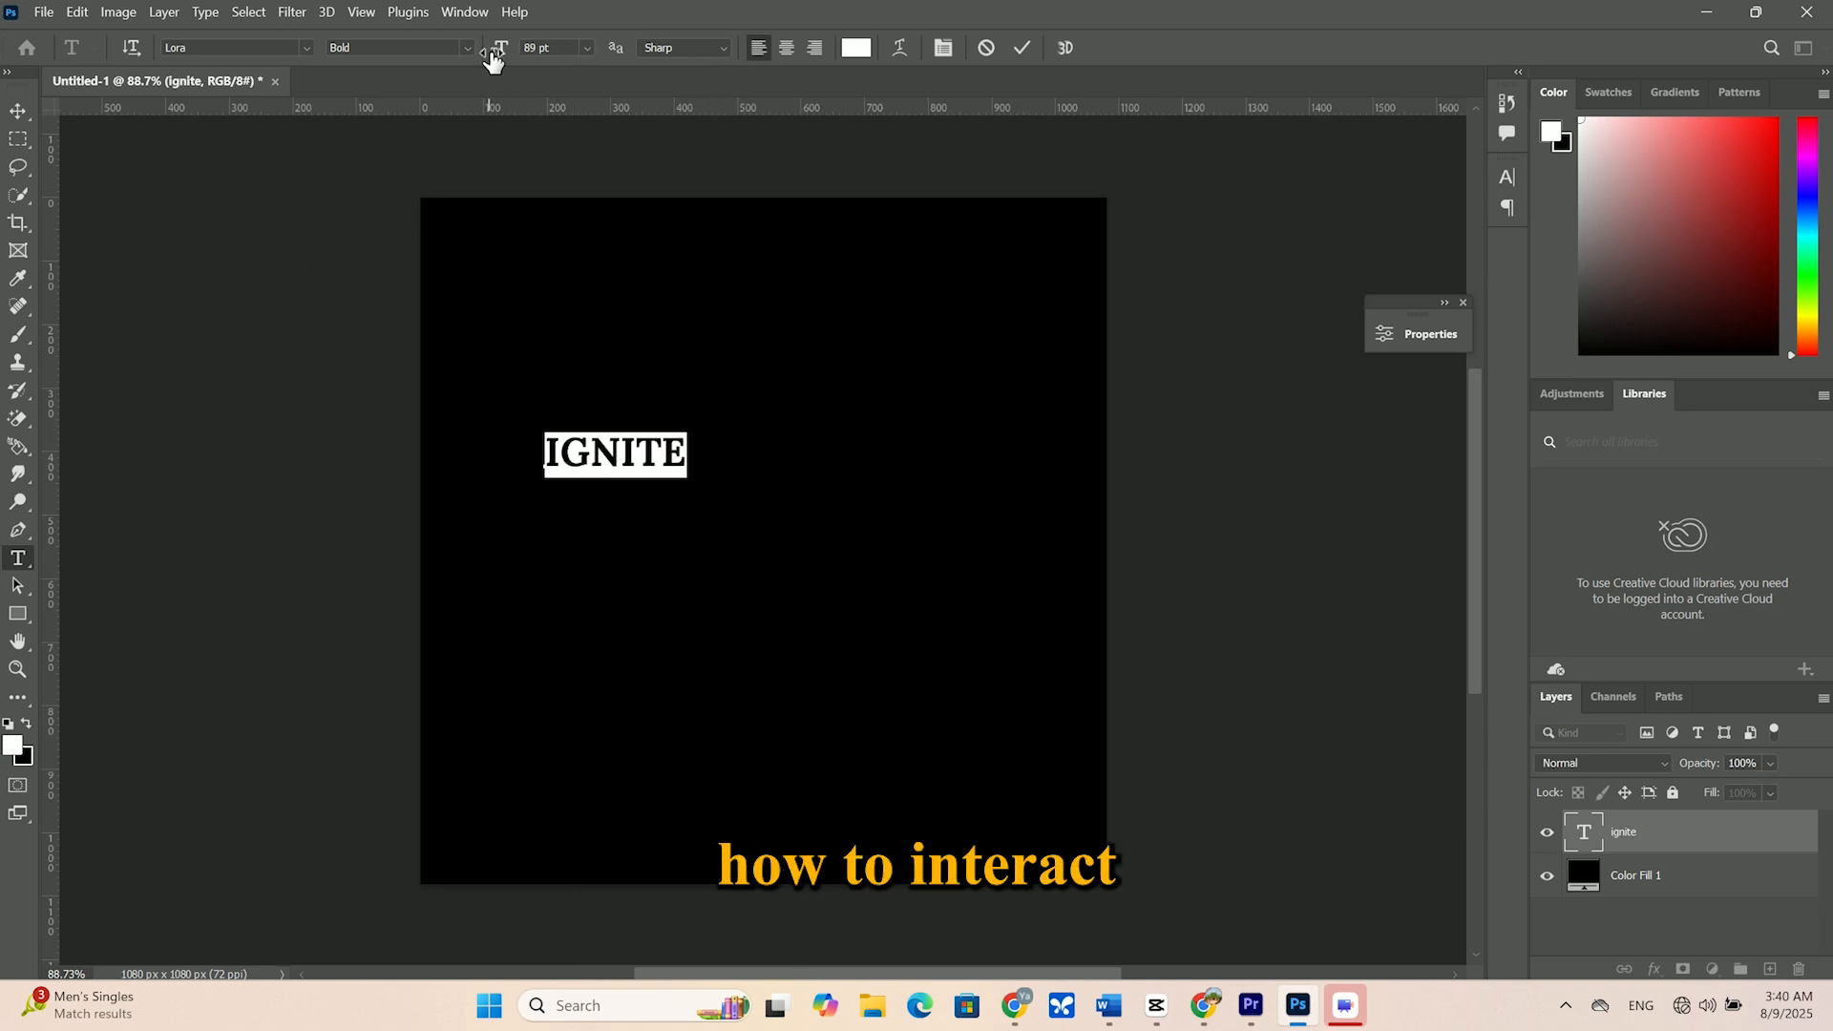
{"action": "left_click_drag", "start_coordinate": [499, 55], "coordinate": [654, 57]}
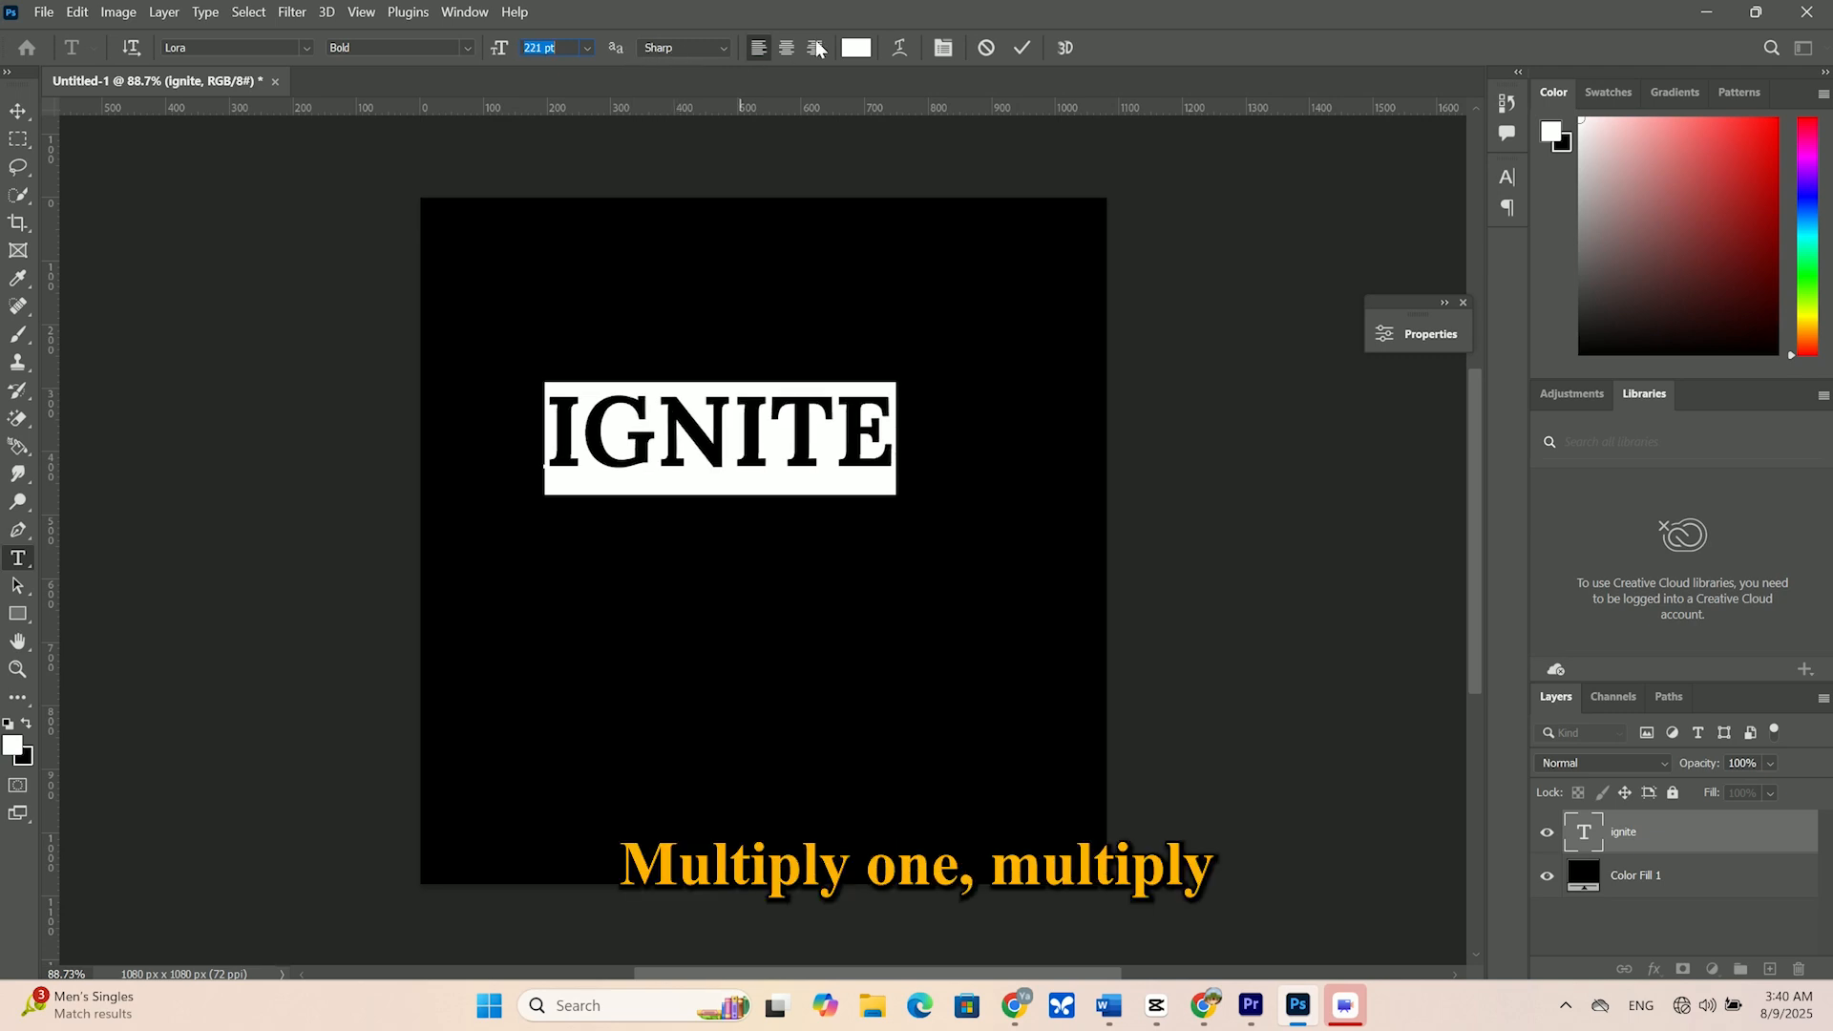
{"action": "left_click", "coordinate": [1018, 54]}
{"action": "key", "text": "v"}
{"action": "left_click_drag", "start_coordinate": [740, 435], "coordinate": [777, 457]}
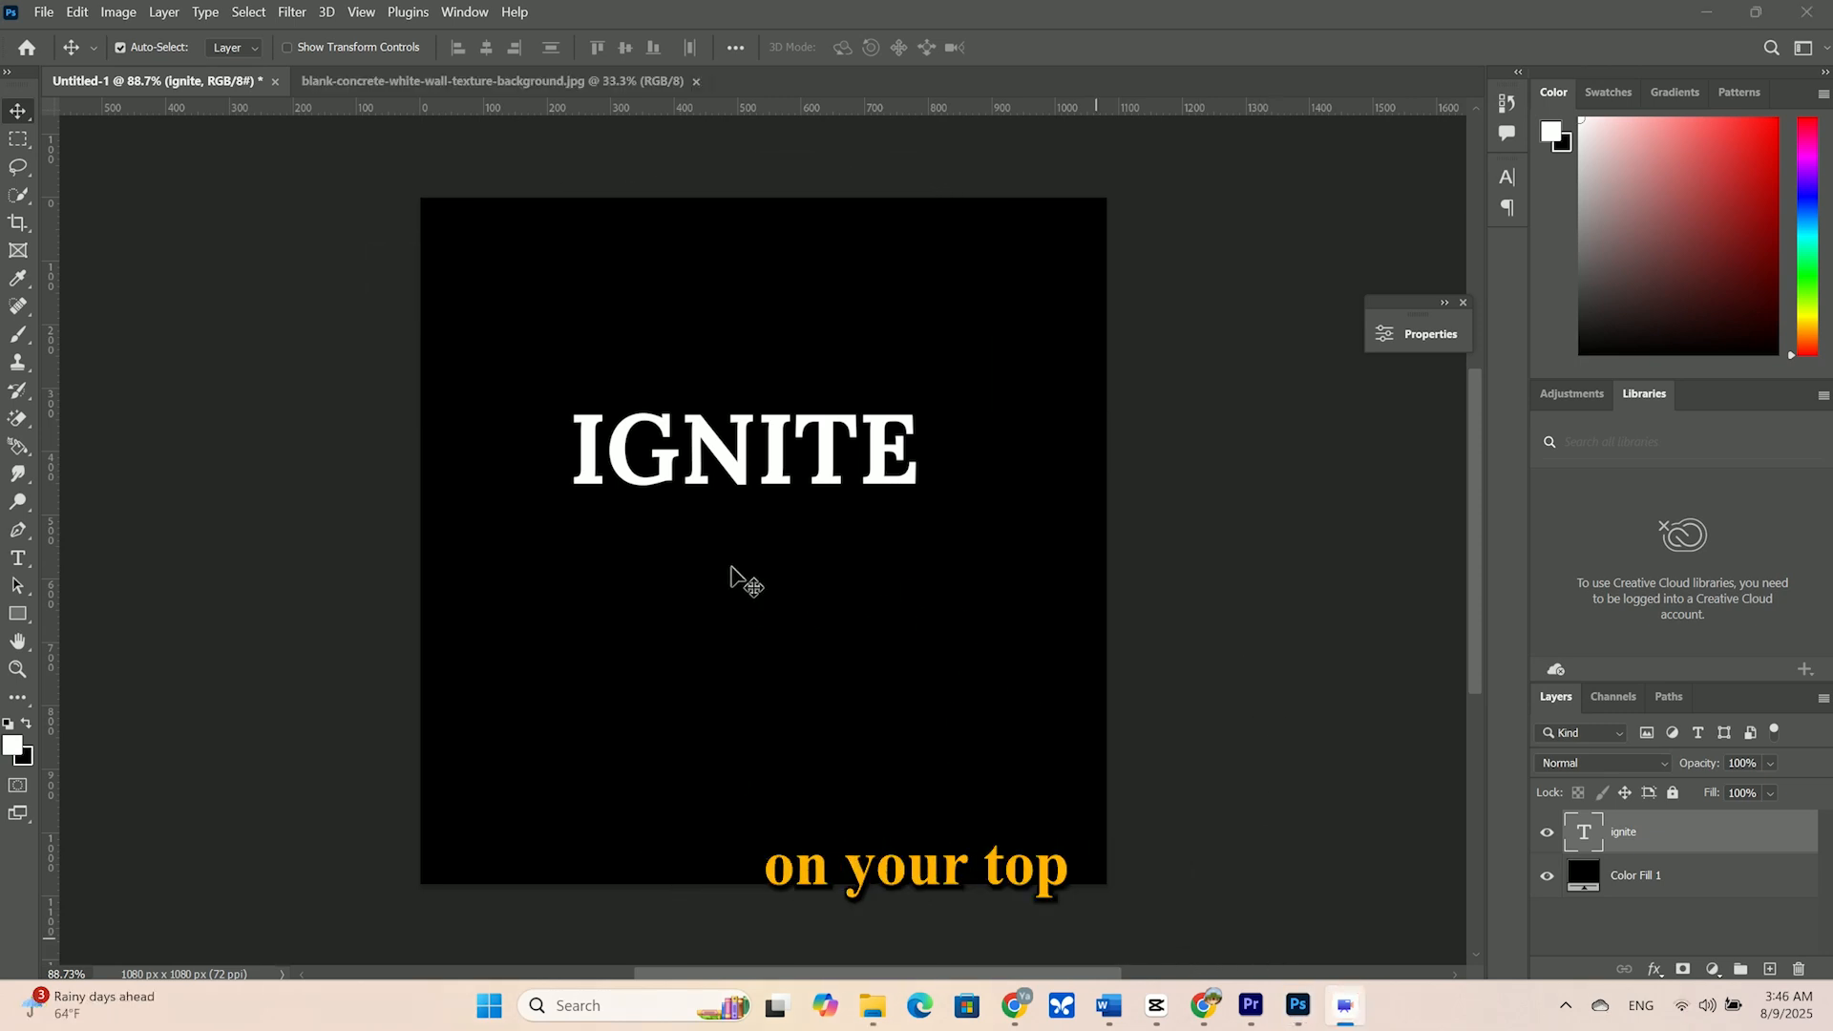
Bring the white concrete wall texture into the IGNITE document above the text and set its blend mode to Multiply
{"action": "left_click", "coordinate": [449, 82]}
{"action": "left_click_drag", "start_coordinate": [954, 518], "coordinate": [1740, 846]}
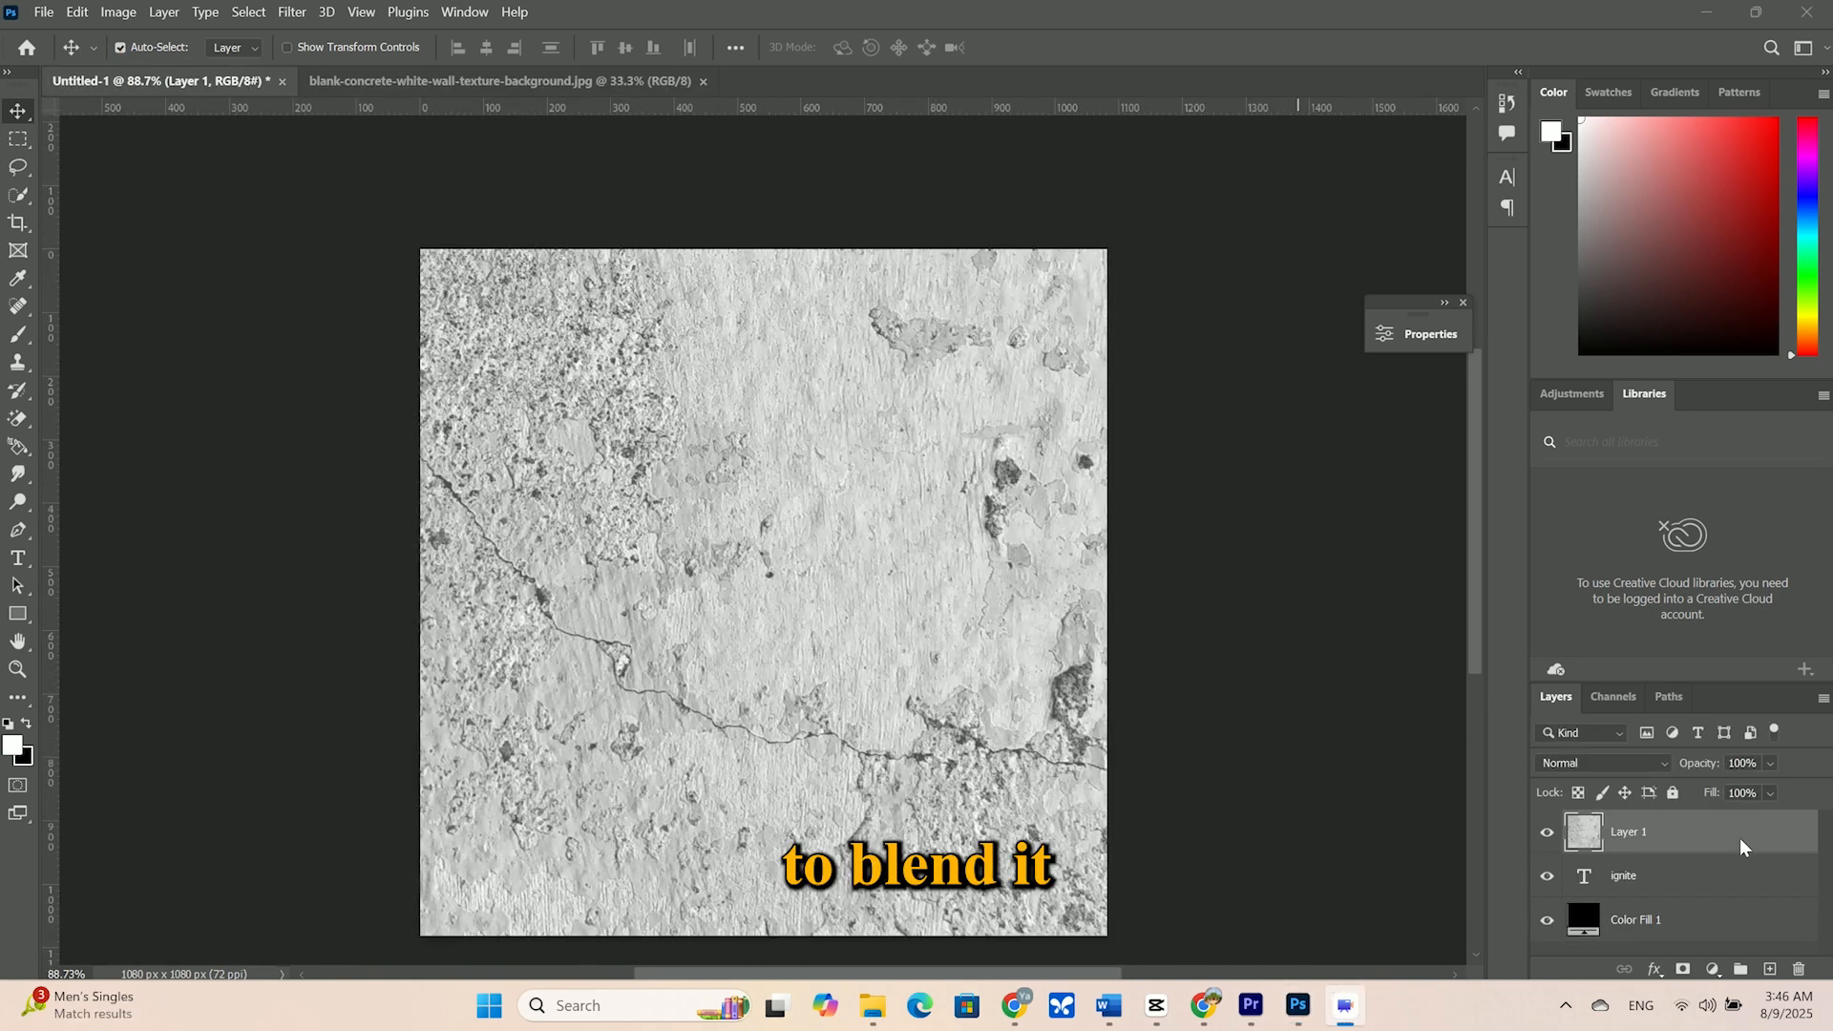
{"action": "left_click", "coordinate": [1667, 765]}
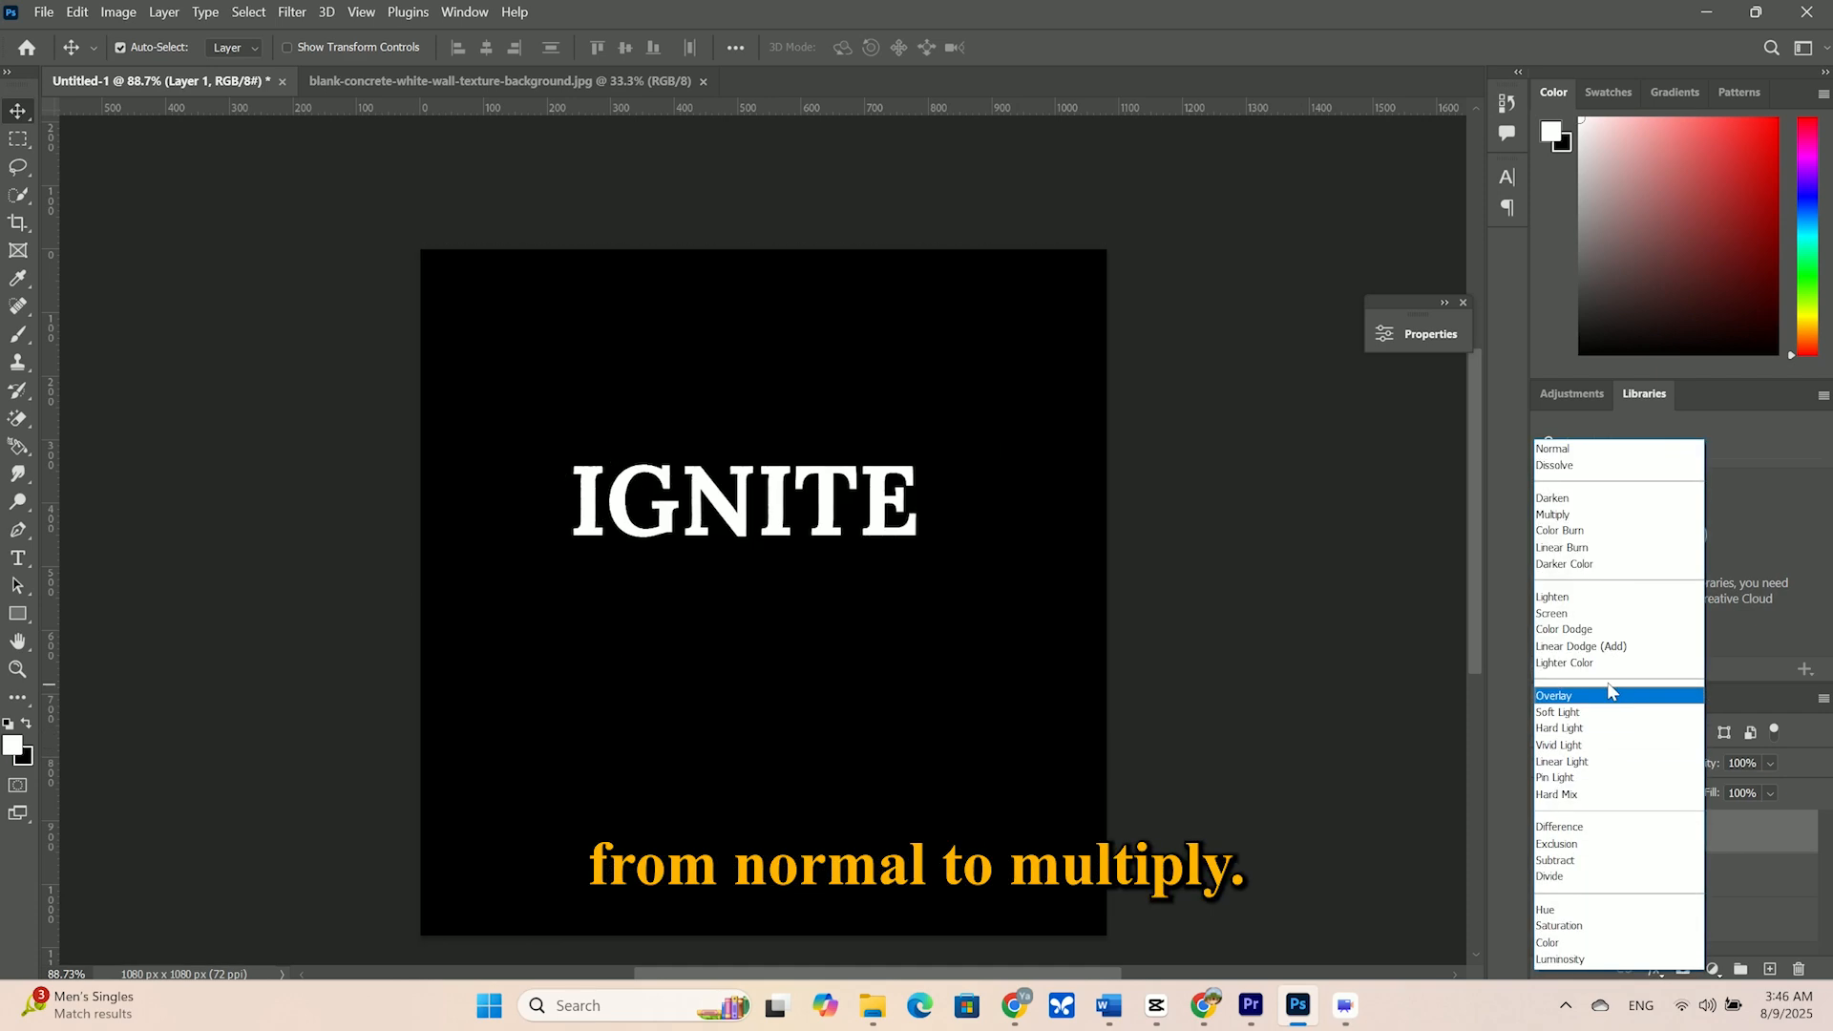
{"action": "left_click", "coordinate": [1563, 516]}
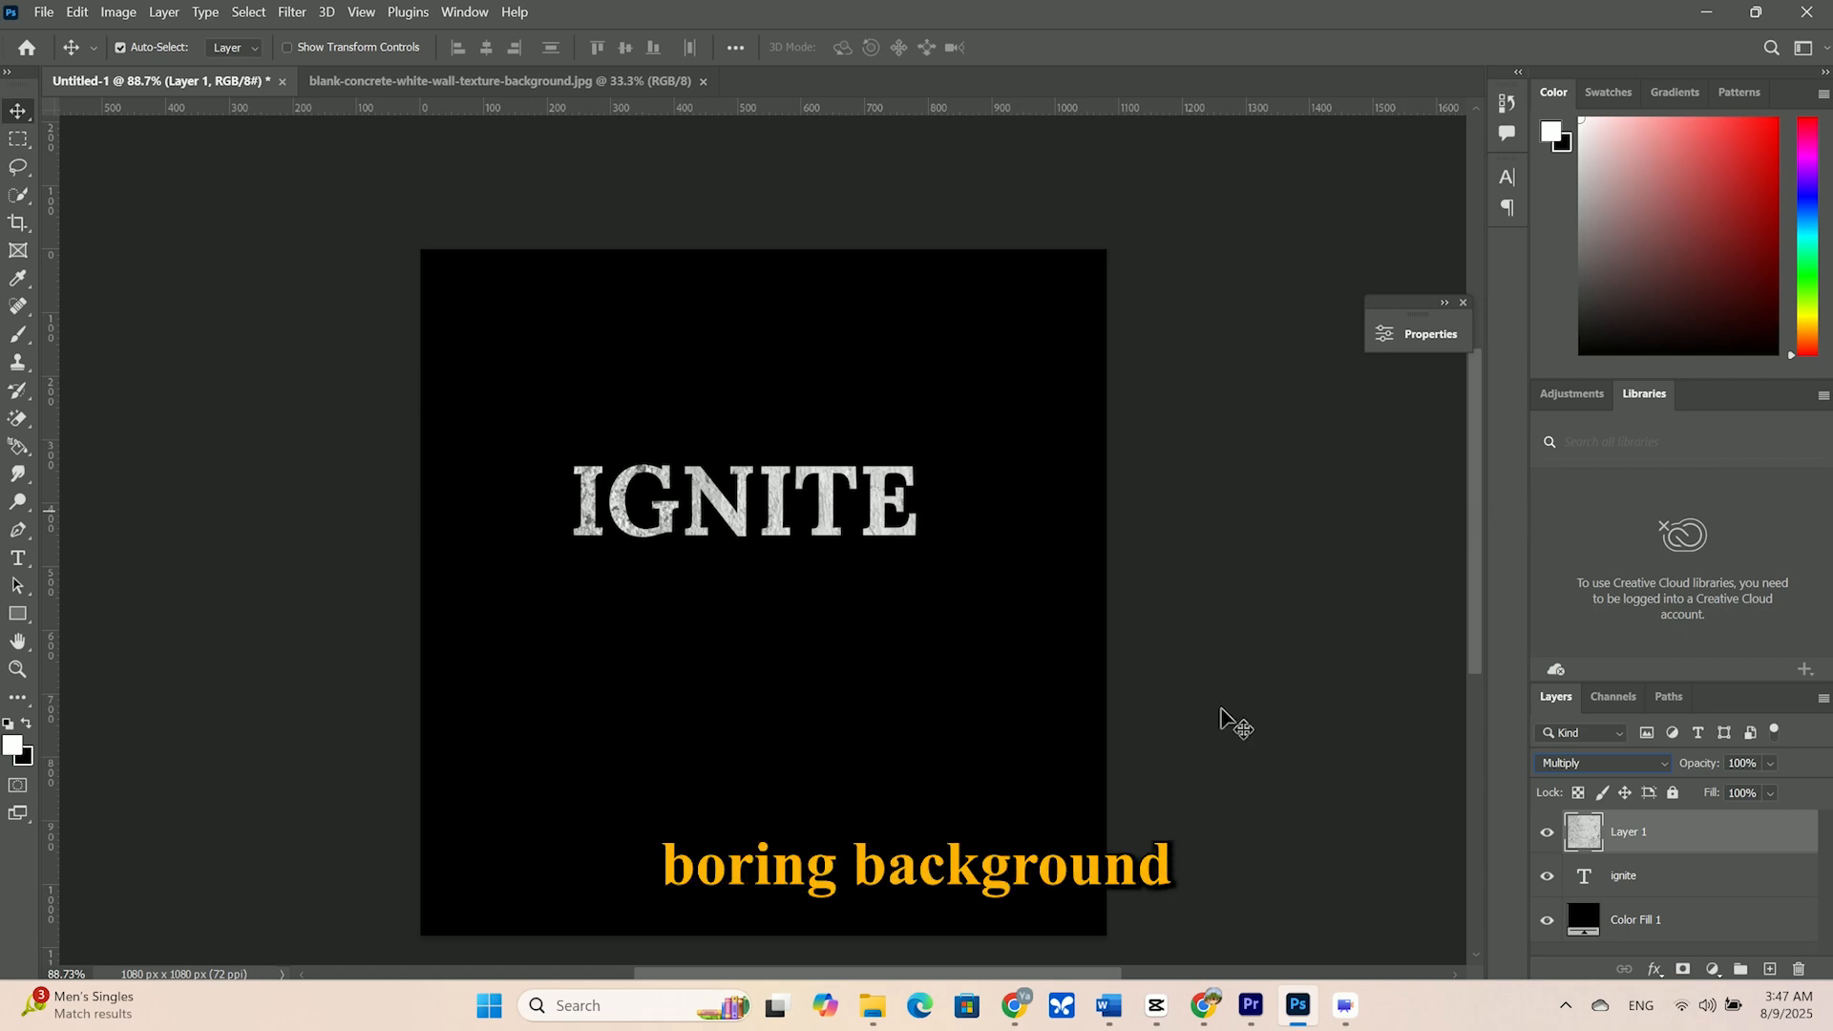
Toggle the concrete texture layer's visibility to compare the text with and without the Multiply effect
{"action": "left_click", "coordinate": [1547, 832]}
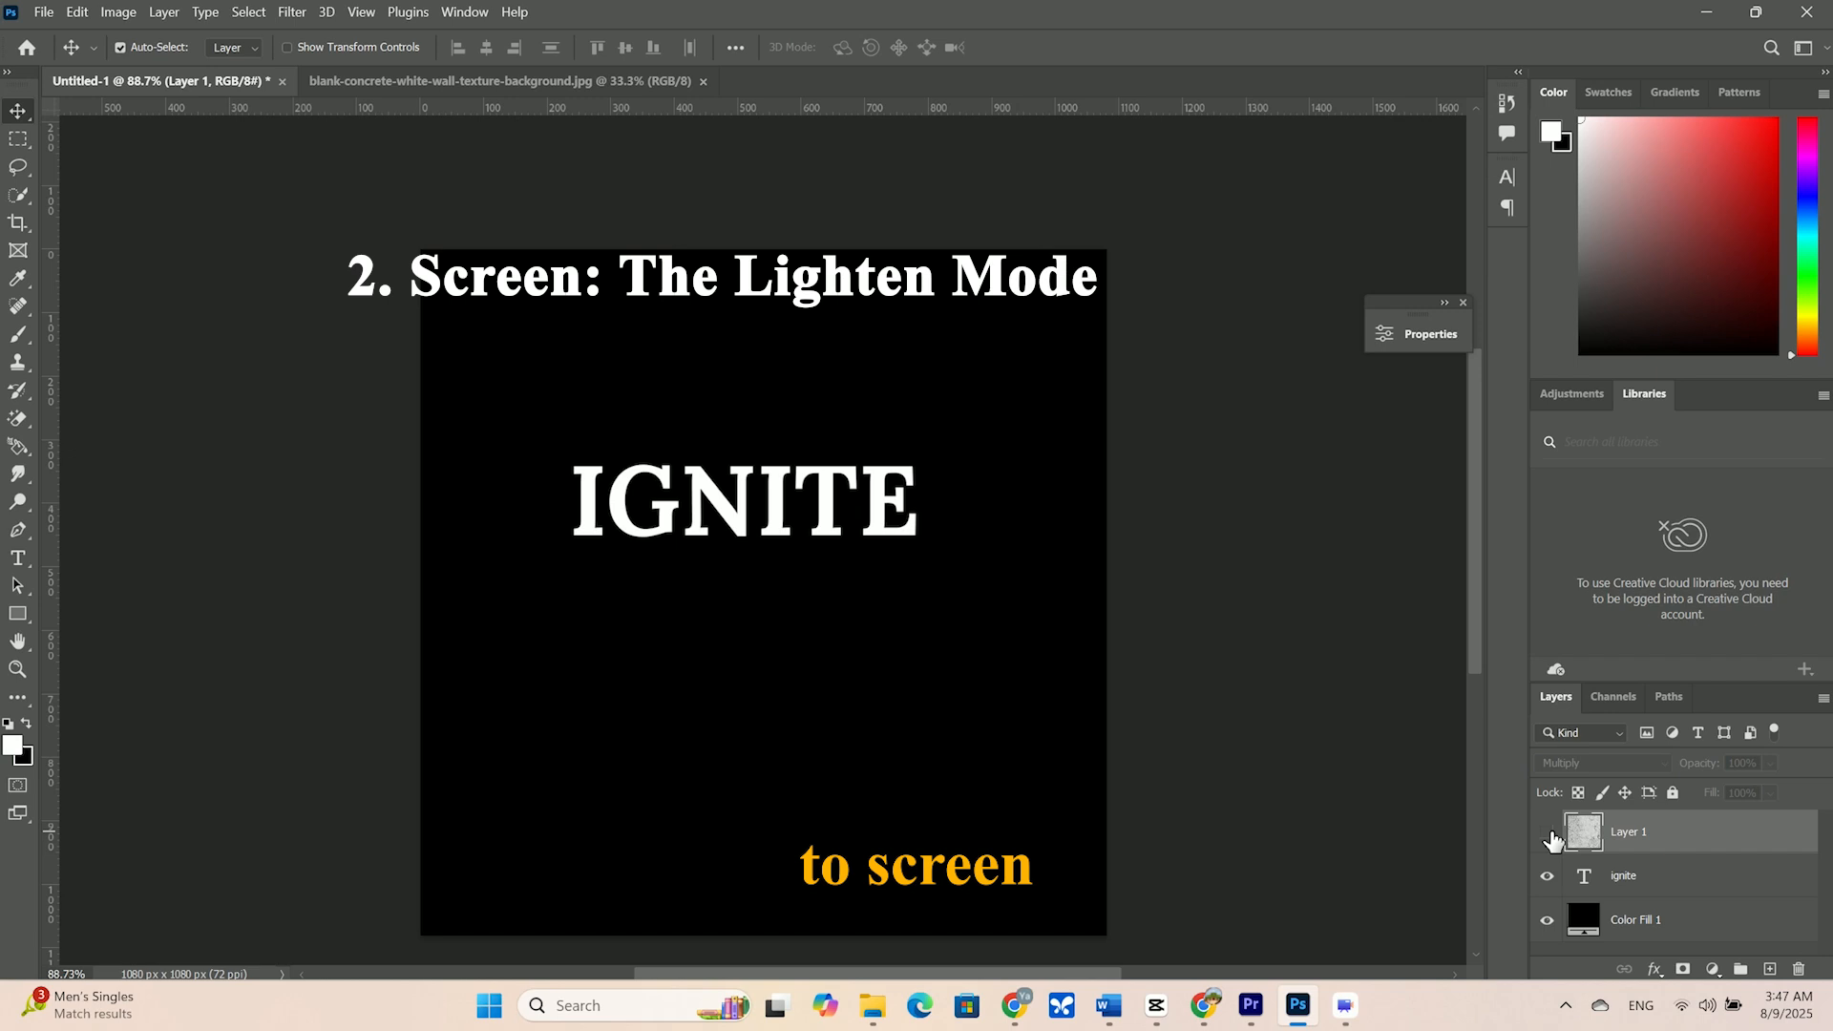
{"action": "left_click", "coordinate": [1548, 833]}
{"action": "left_click", "coordinate": [1547, 834]}
{"action": "left_click", "coordinate": [1548, 833]}
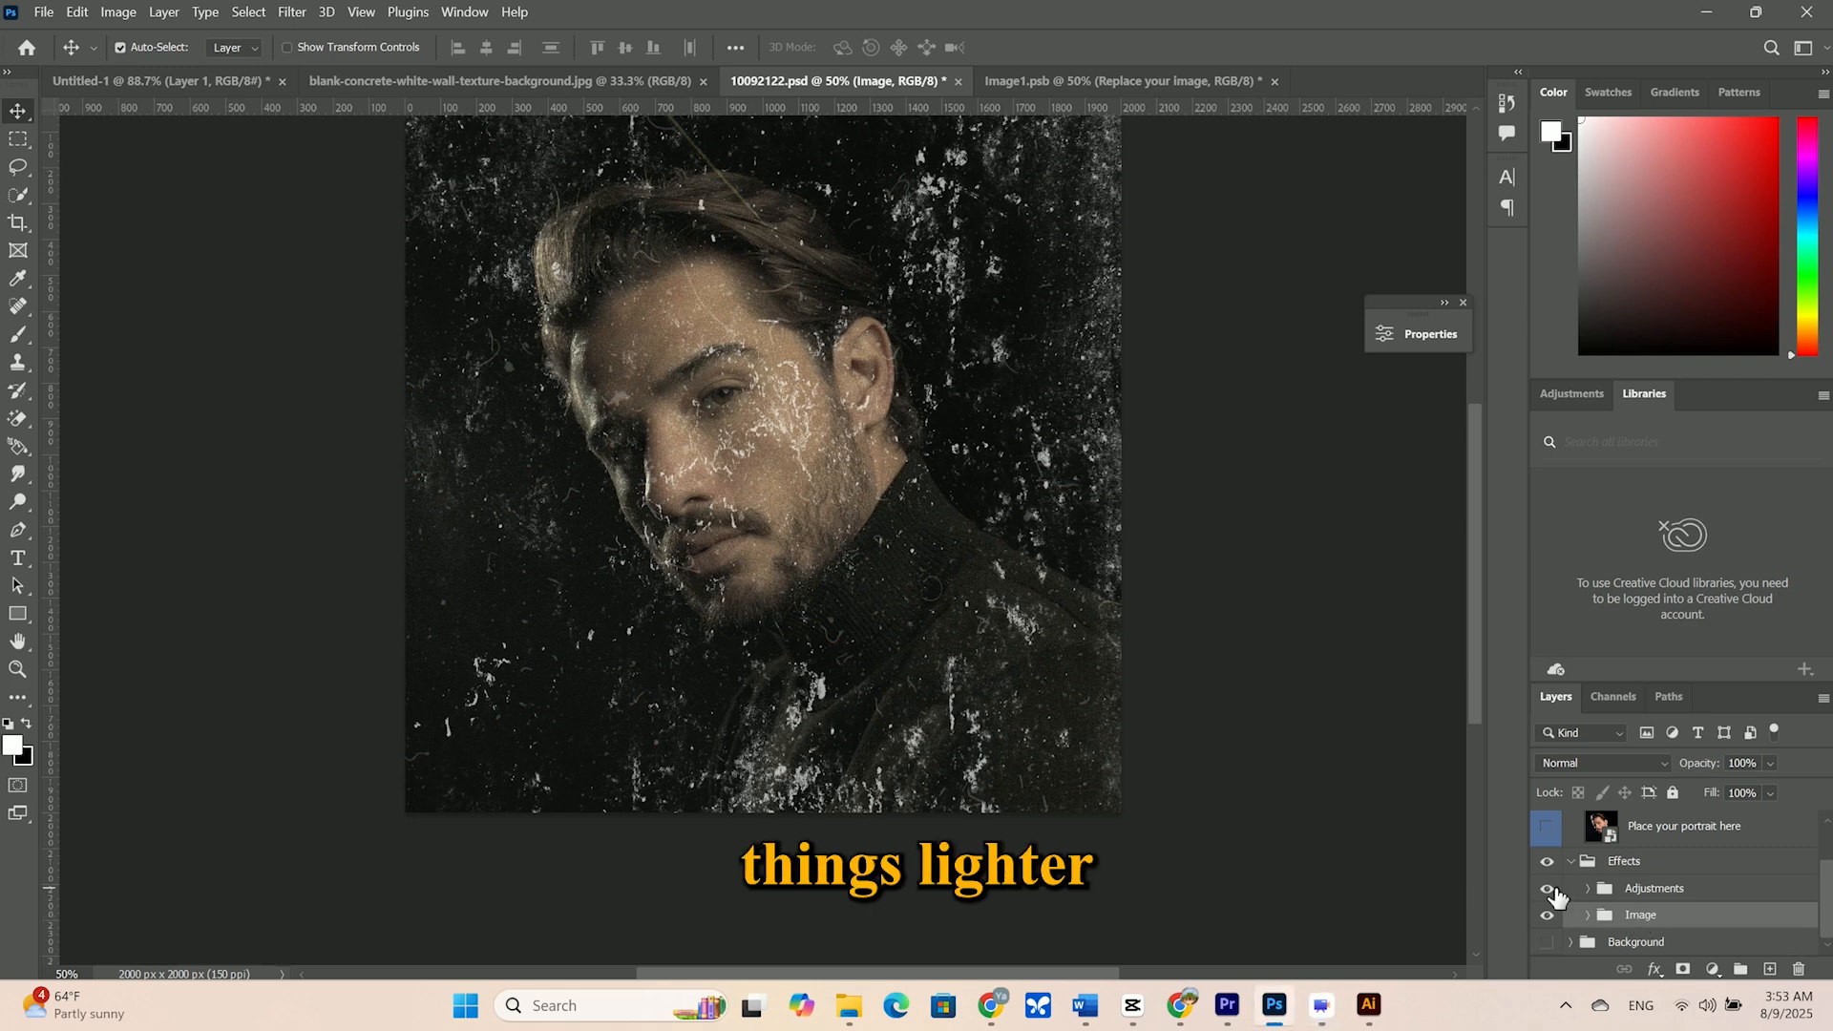
Copy the Image group from 10092122.psd into the IGNITE document at 54.76% scale and set its blend mode to Screen
{"action": "right_click", "coordinate": [1619, 917]}
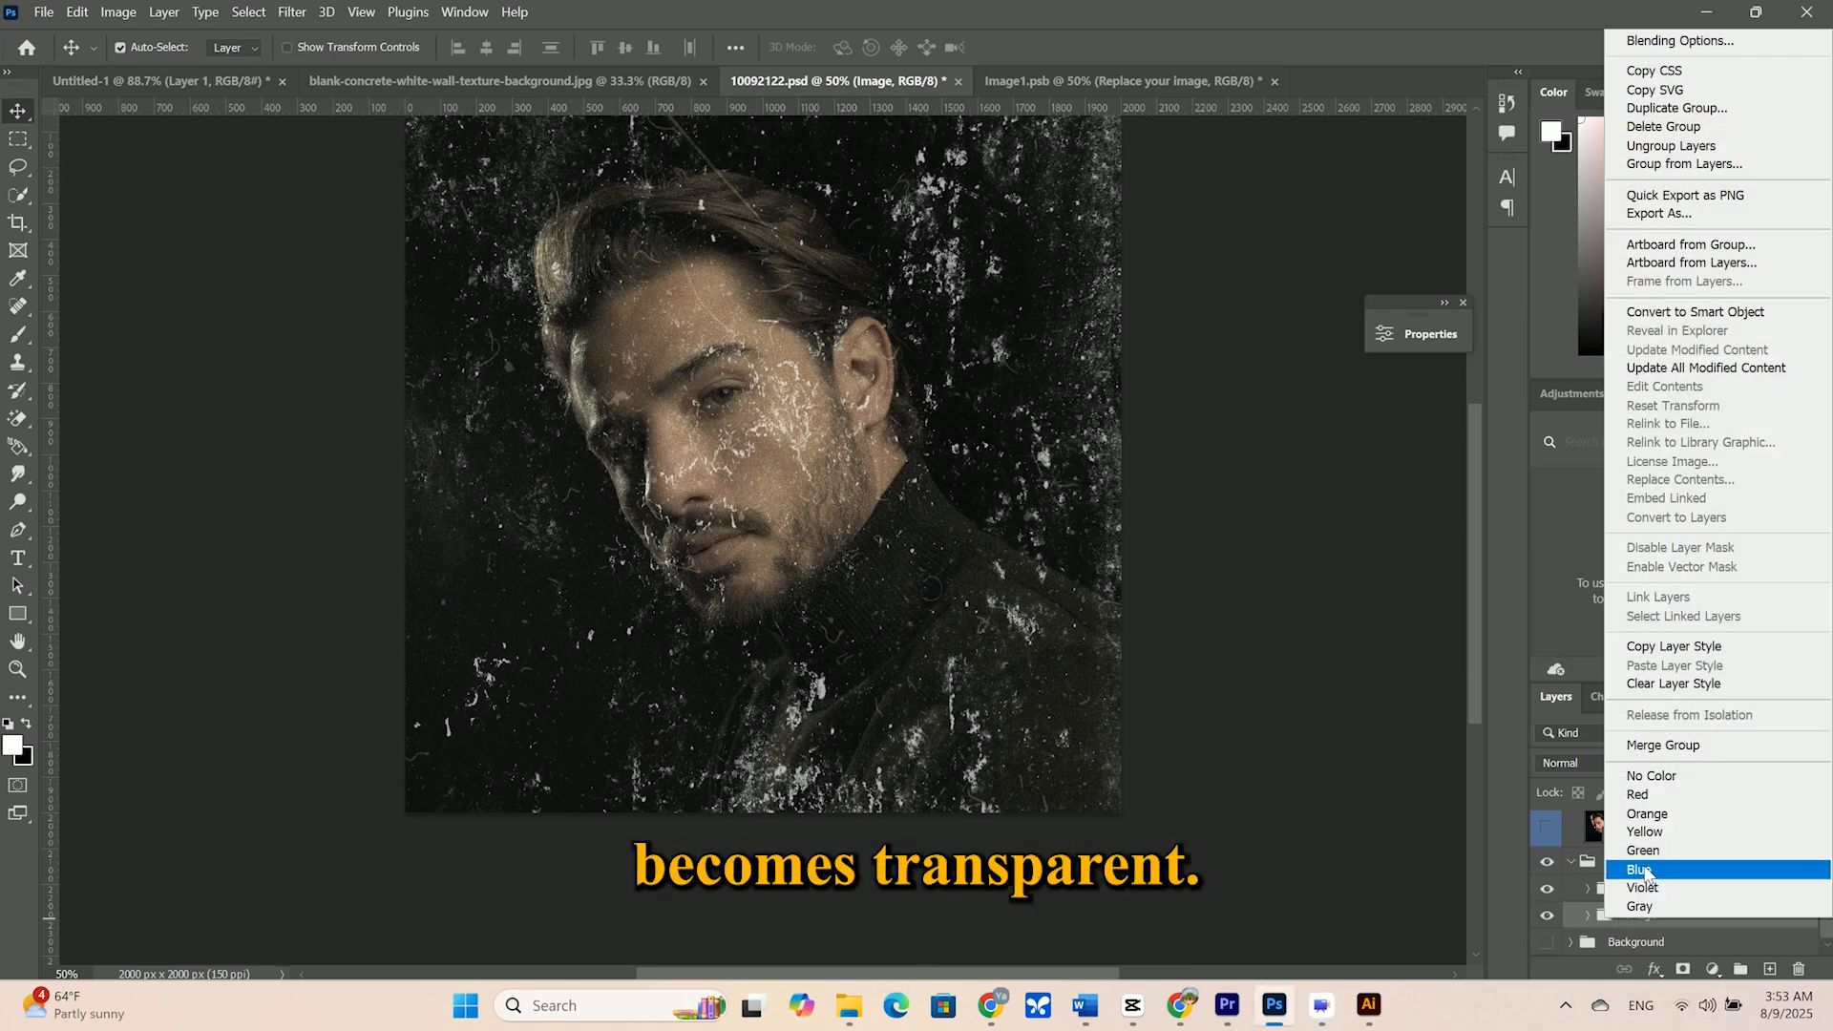
{"action": "left_click", "coordinate": [1591, 917]}
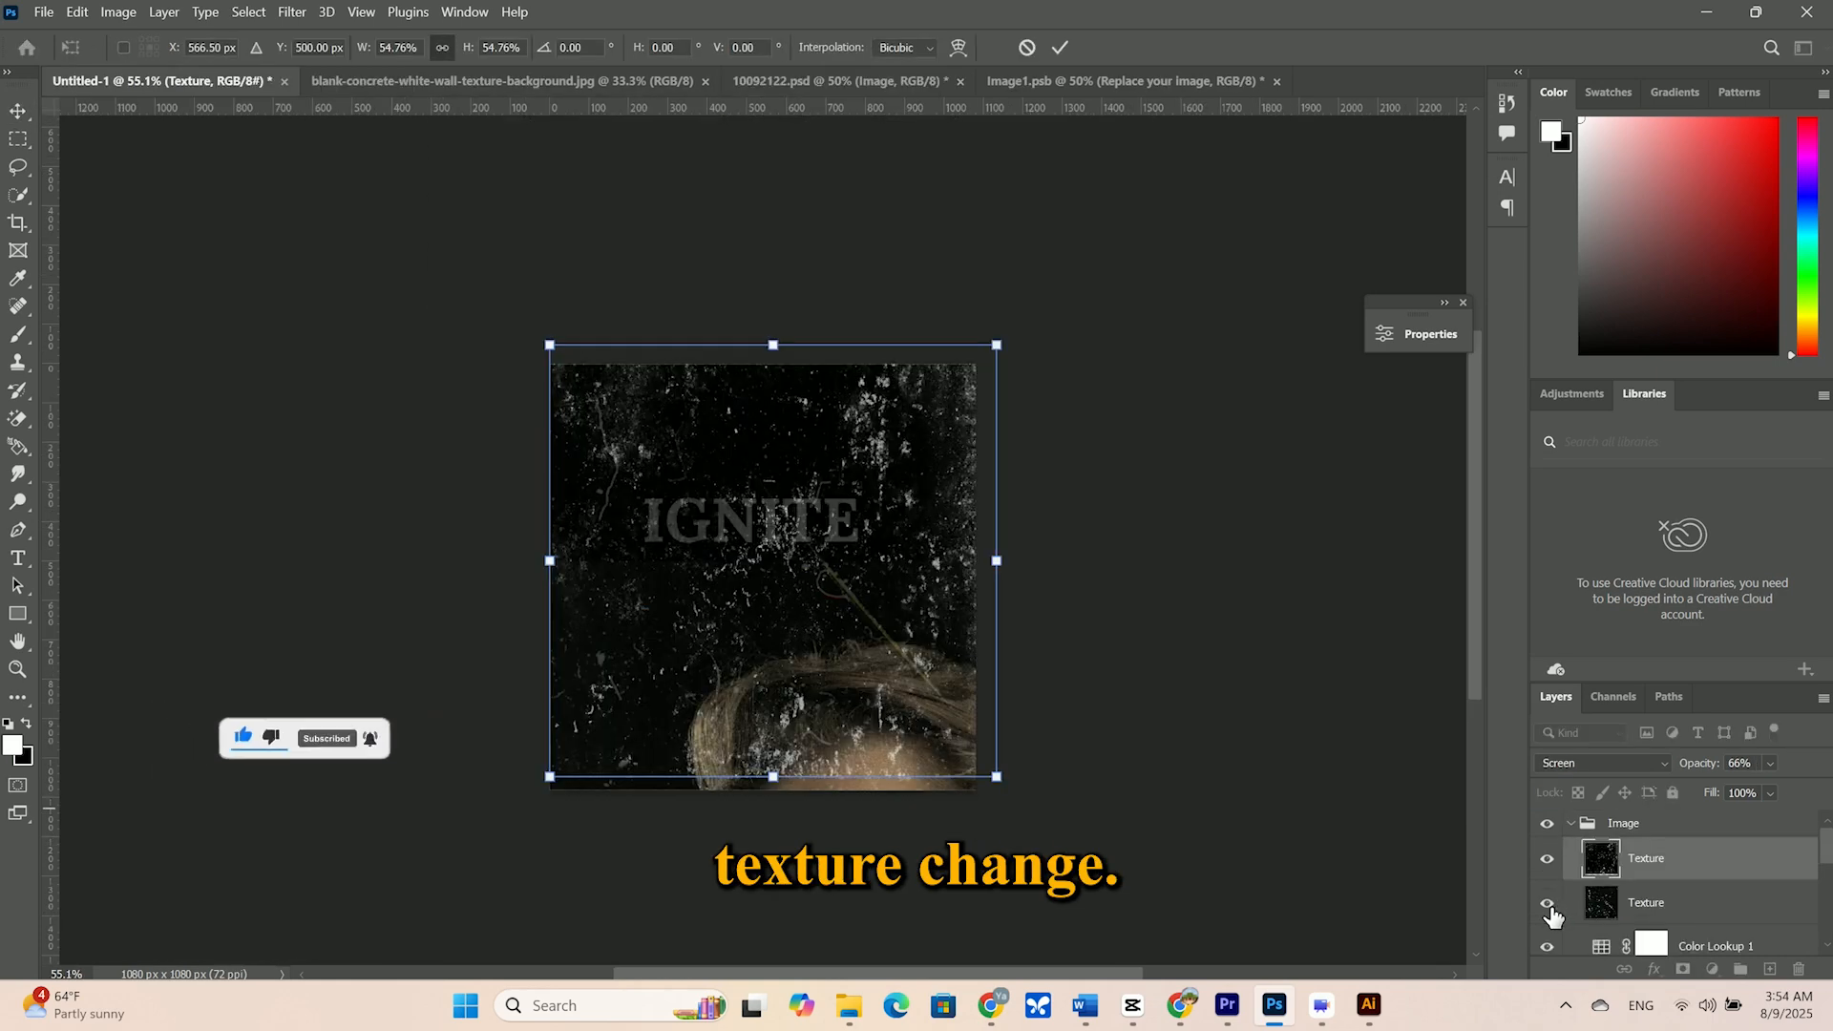
{"action": "key", "text": "Return"}
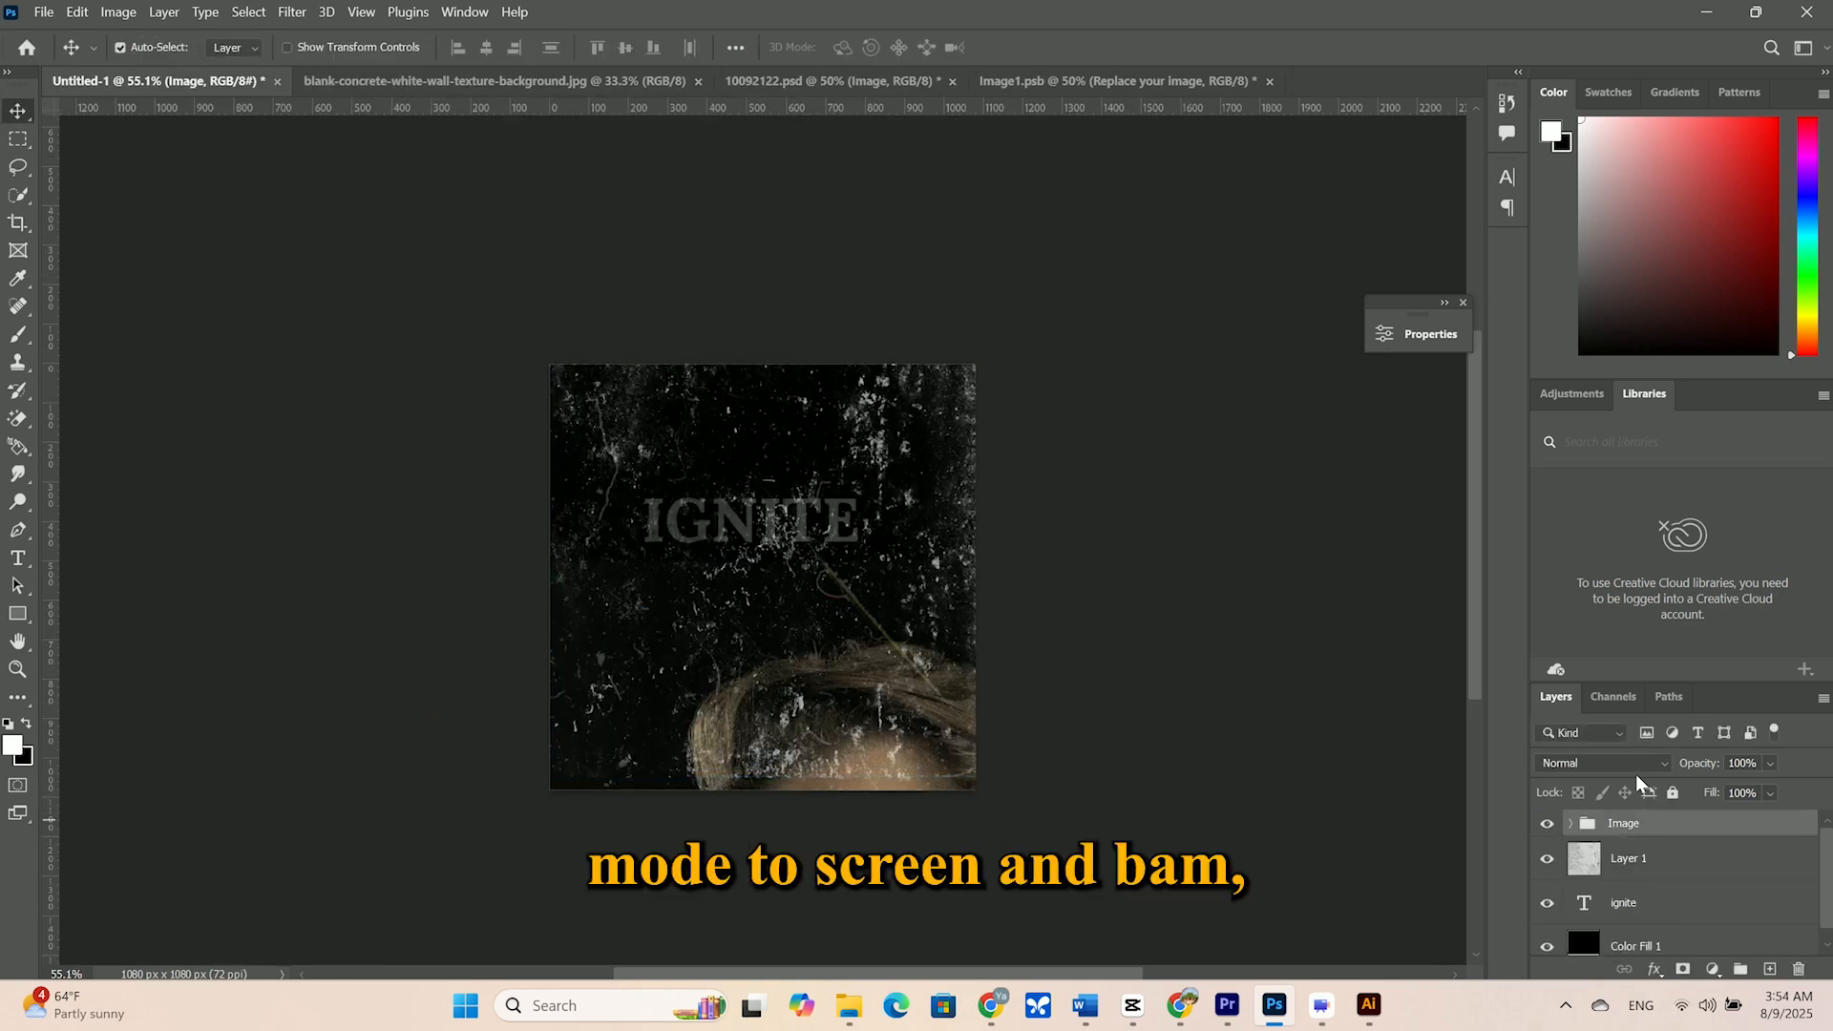
{"action": "left_click", "coordinate": [1656, 765]}
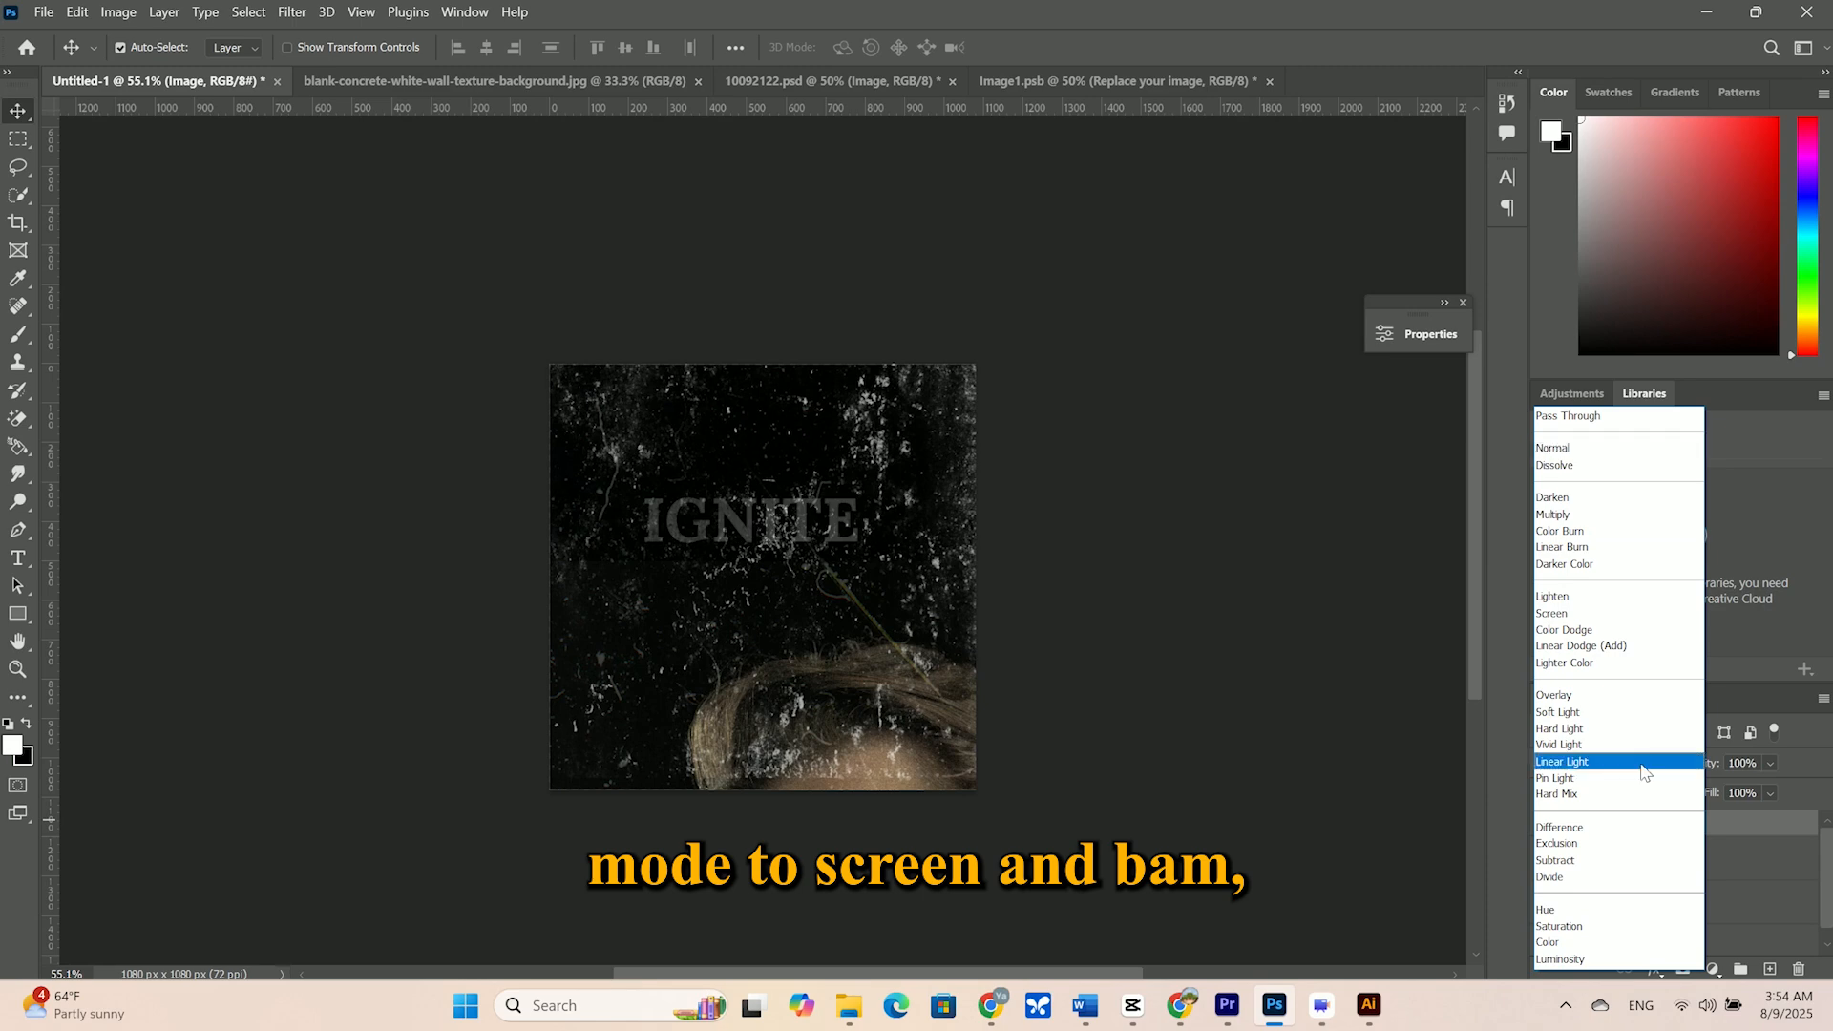
{"action": "left_click", "coordinate": [1550, 617]}
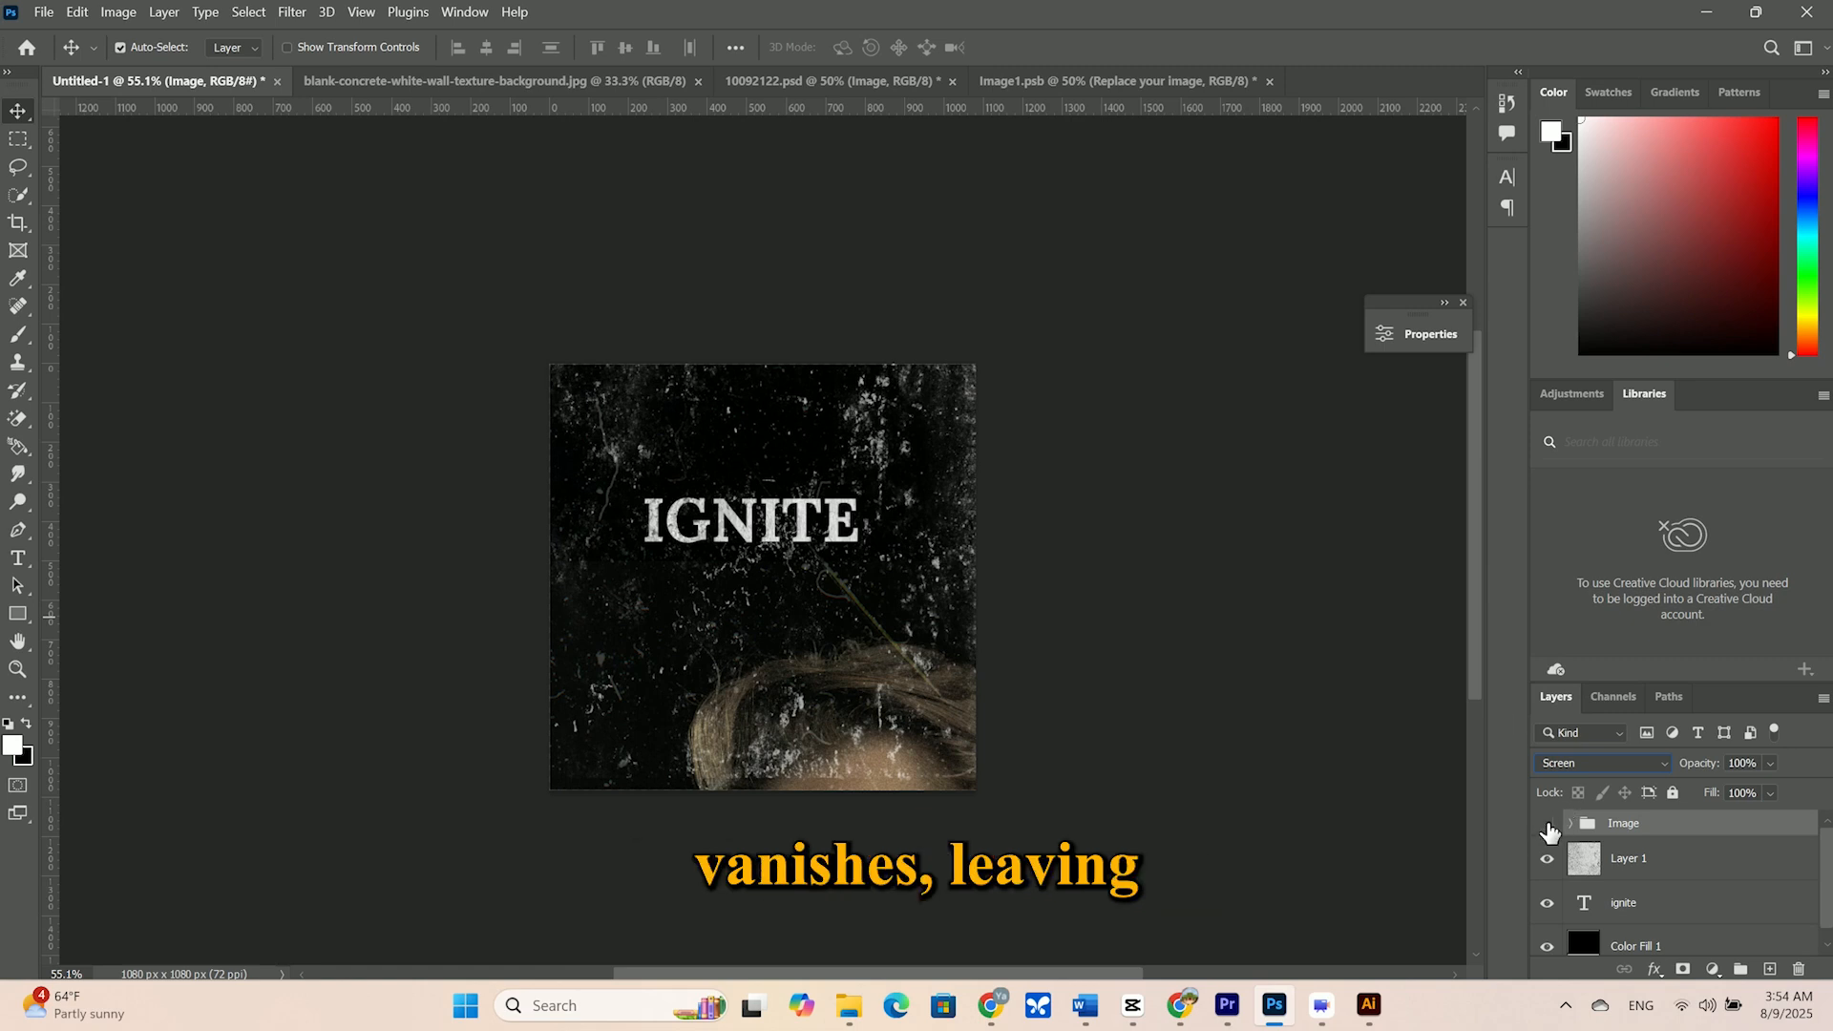
Toggle the Image group's visibility to compare the artwork with and without the Screen effect
{"action": "left_click", "coordinate": [1547, 824]}
{"action": "left_click", "coordinate": [1547, 824]}
{"action": "left_click", "coordinate": [1547, 824]}
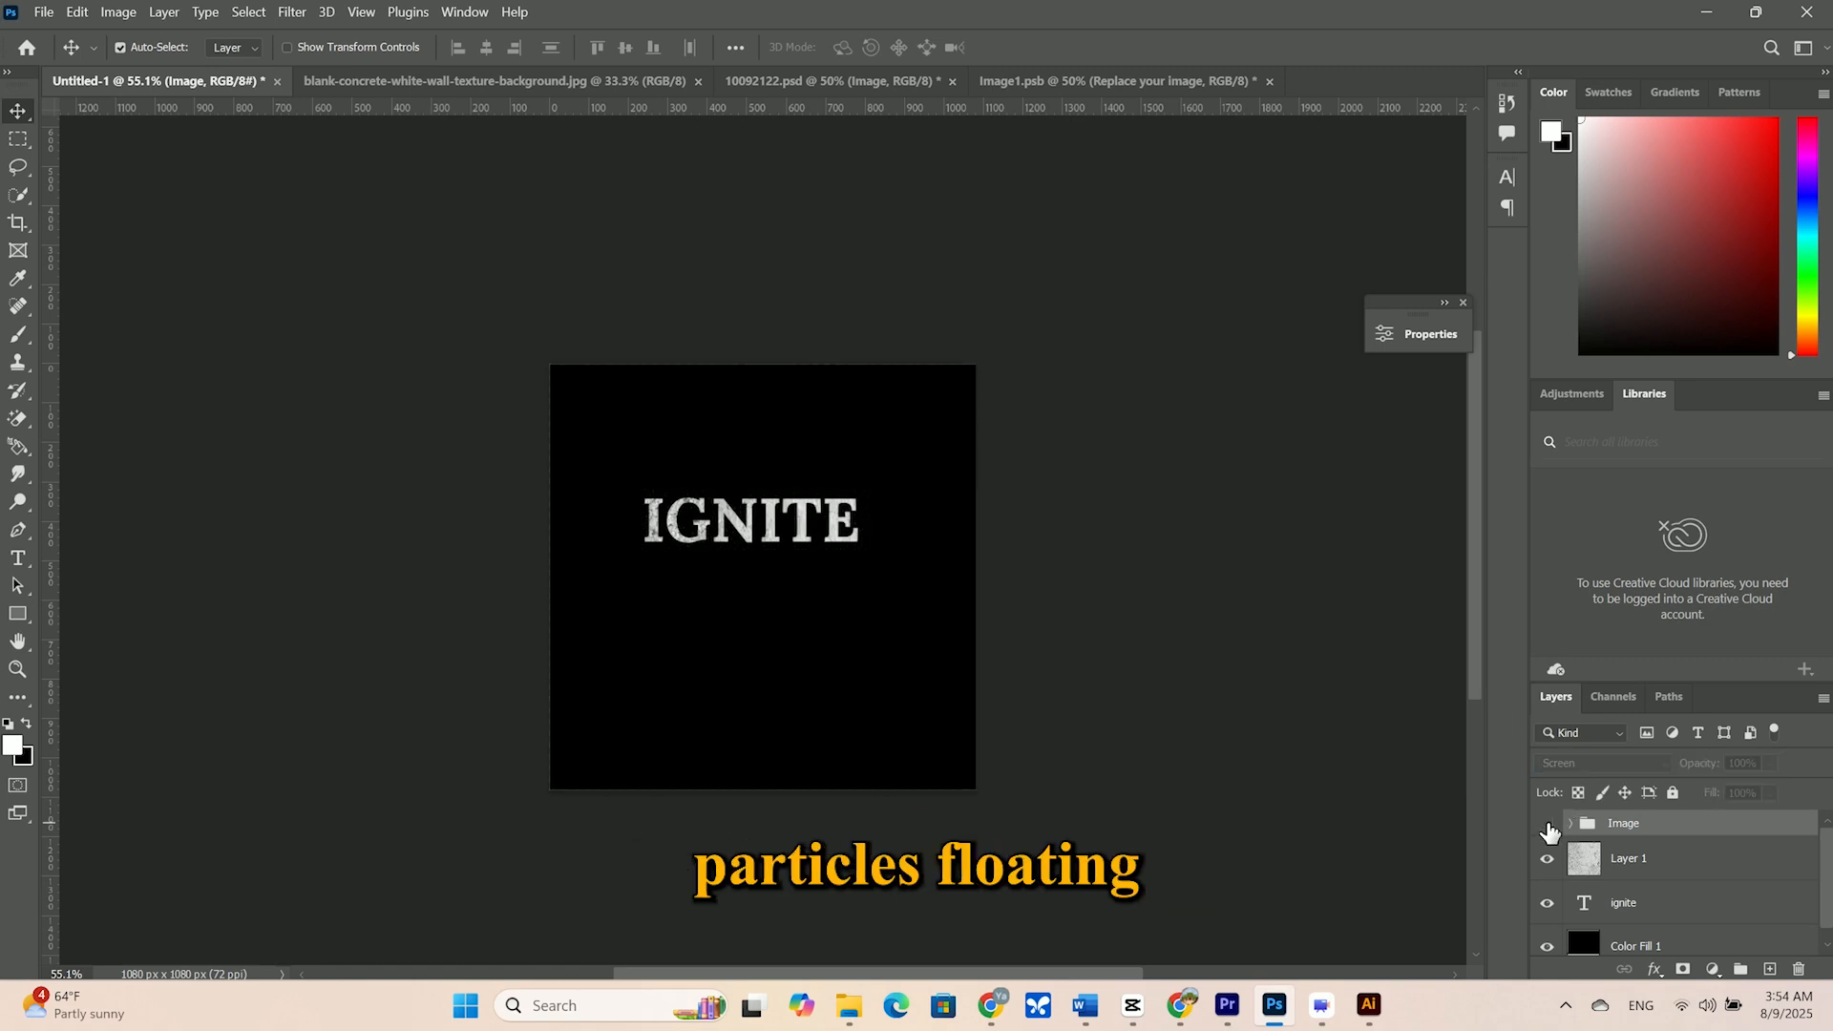
{"action": "left_click", "coordinate": [1547, 824]}
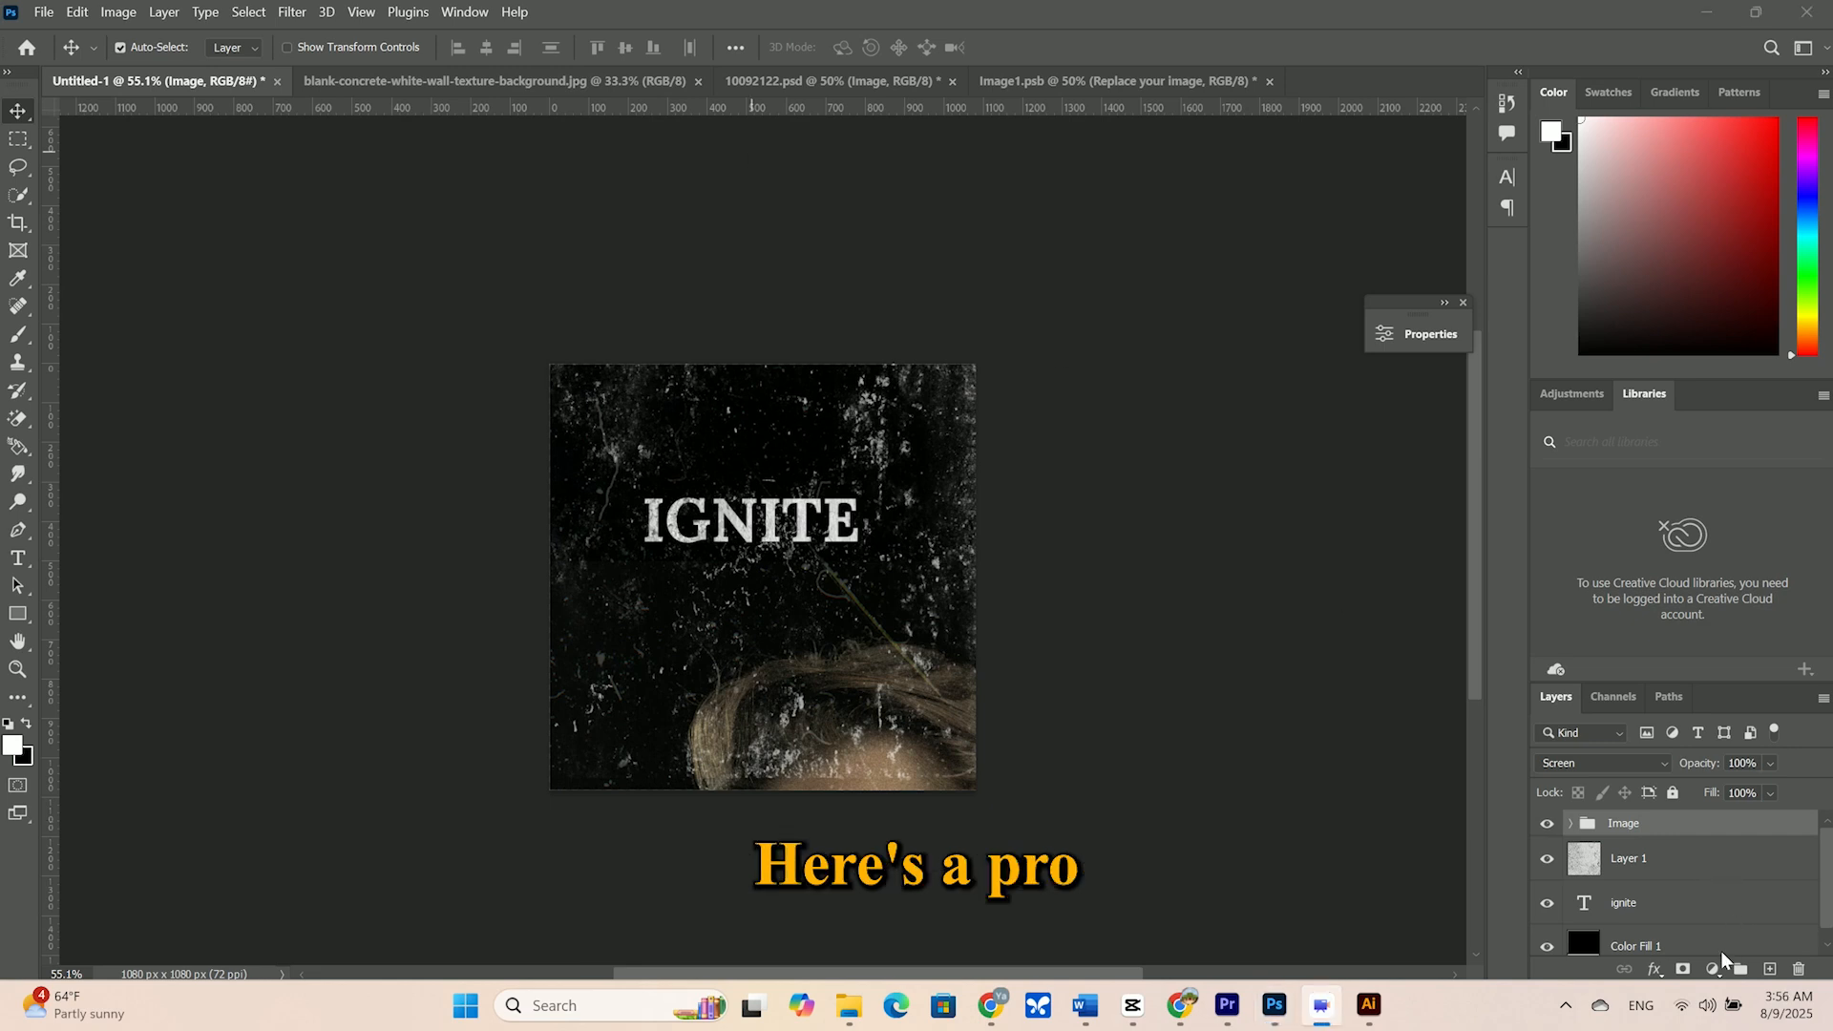
Add a #7f7f7f gray Solid Color fill layer above the Image group, set its blend mode to Overlay, and hide it
{"action": "left_click", "coordinate": [1714, 971]}
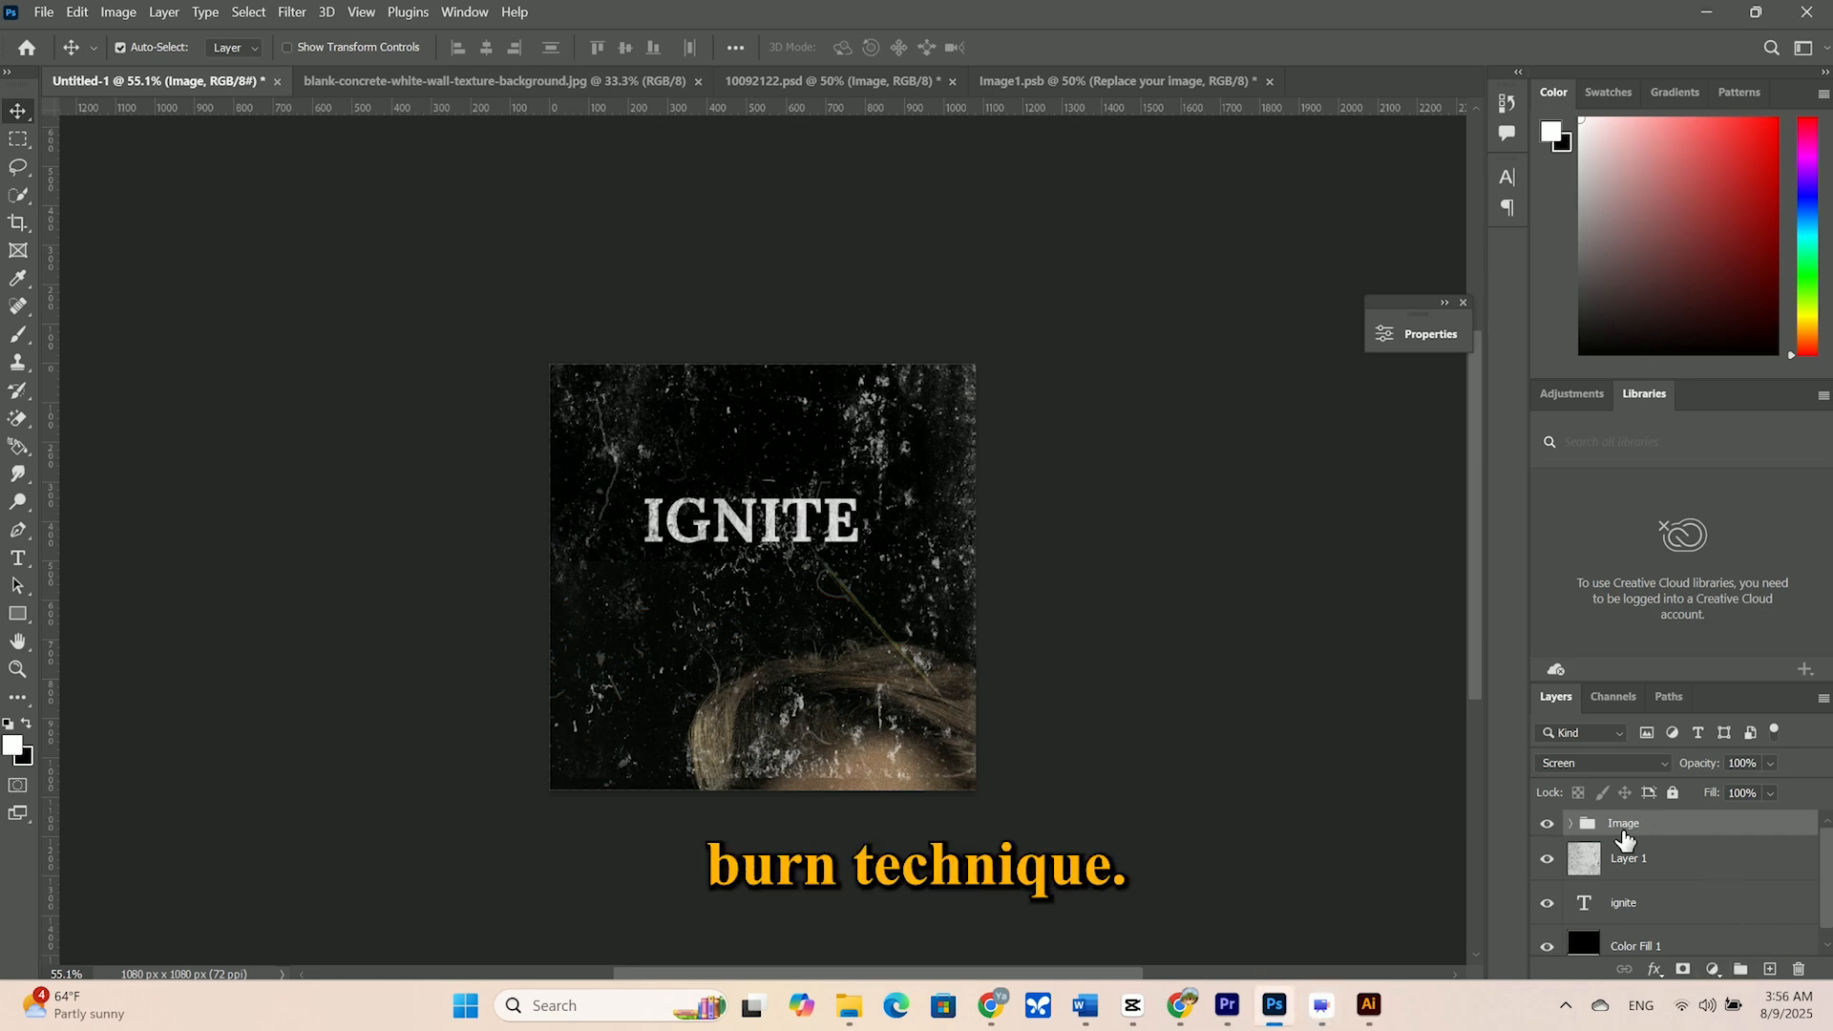
{"action": "left_click", "coordinate": [1770, 970]}
{"action": "left_click", "coordinate": [1714, 971]}
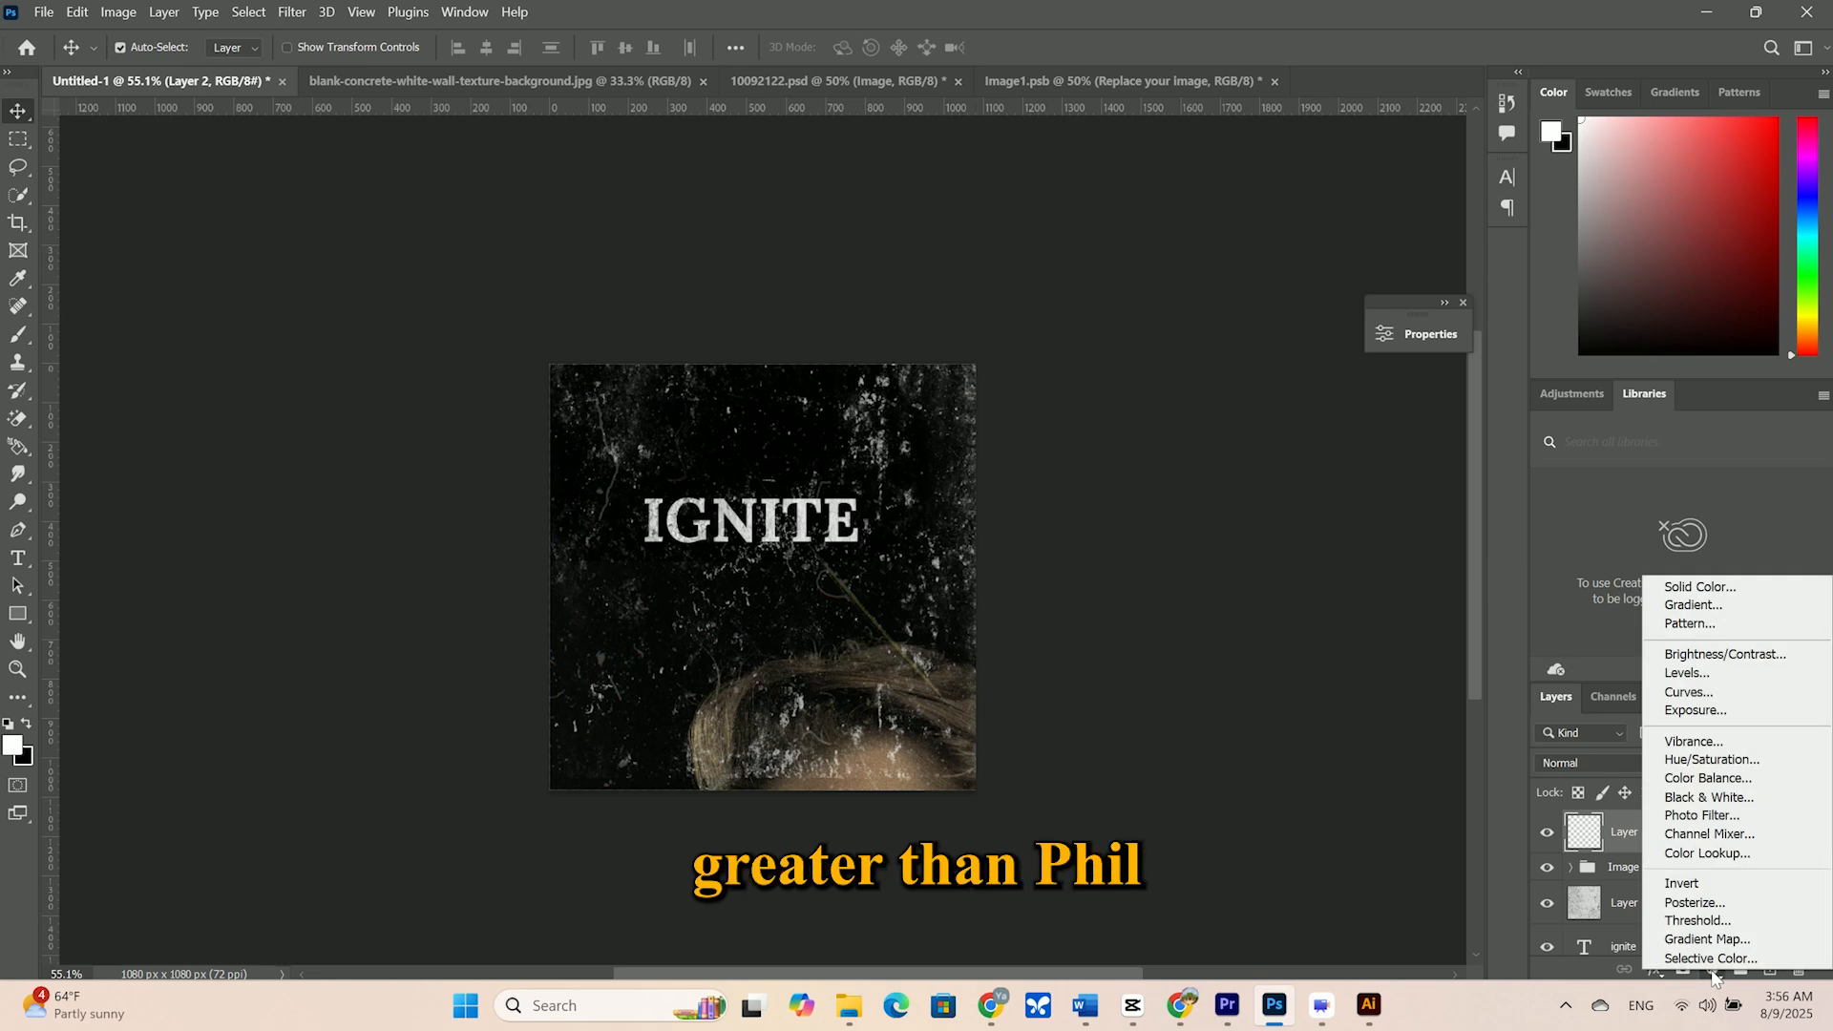
{"action": "left_click", "coordinate": [1709, 588]}
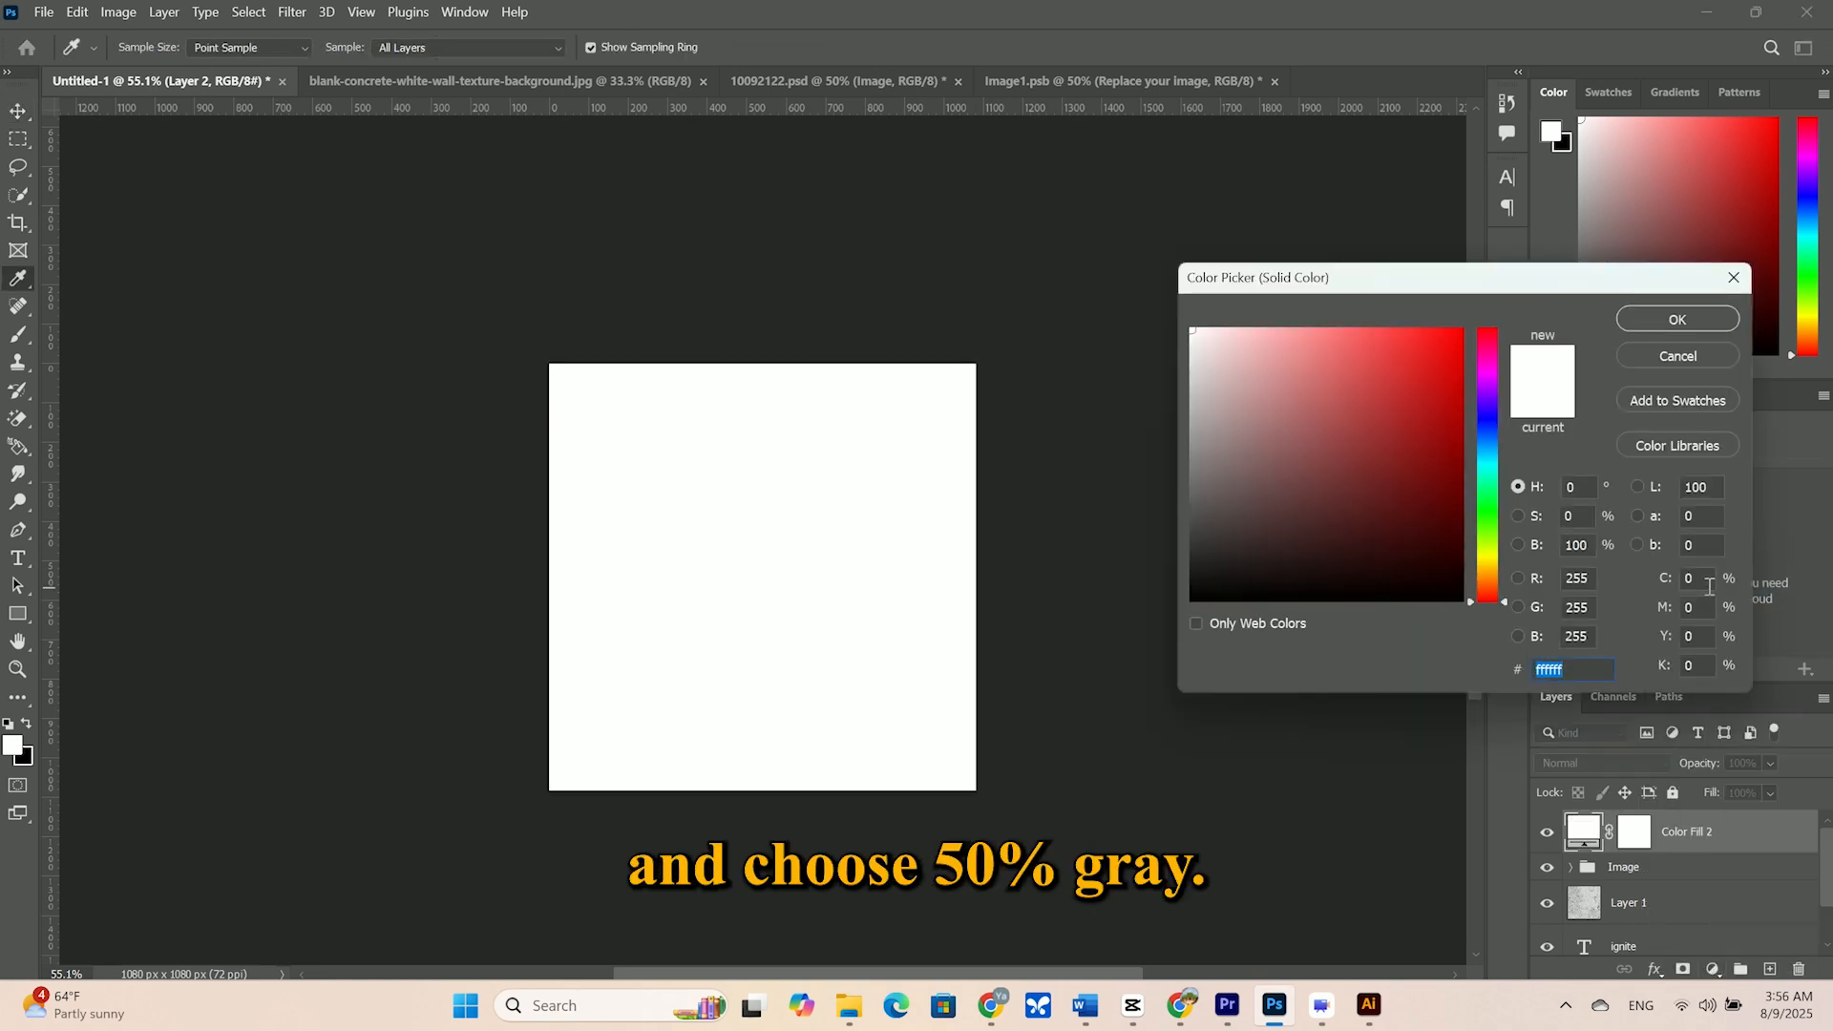
{"action": "type", "text": "7f7f7f"}
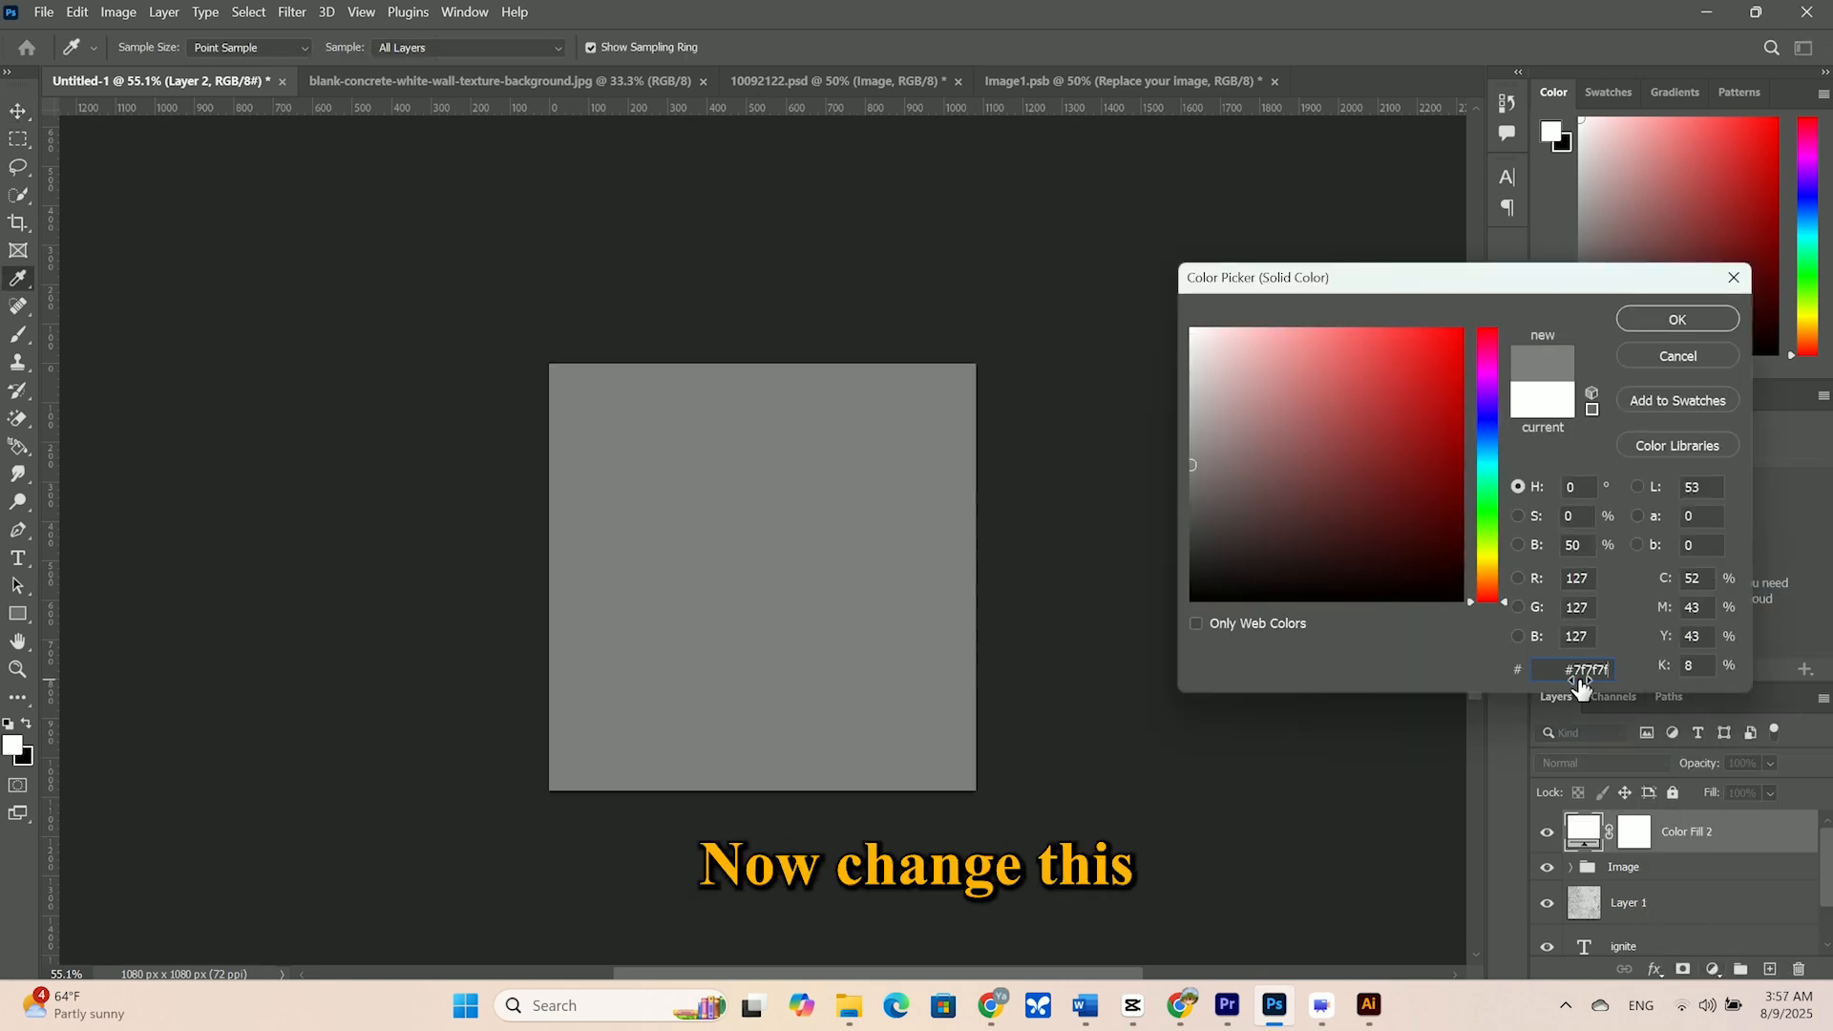
{"action": "left_click", "coordinate": [1681, 318]}
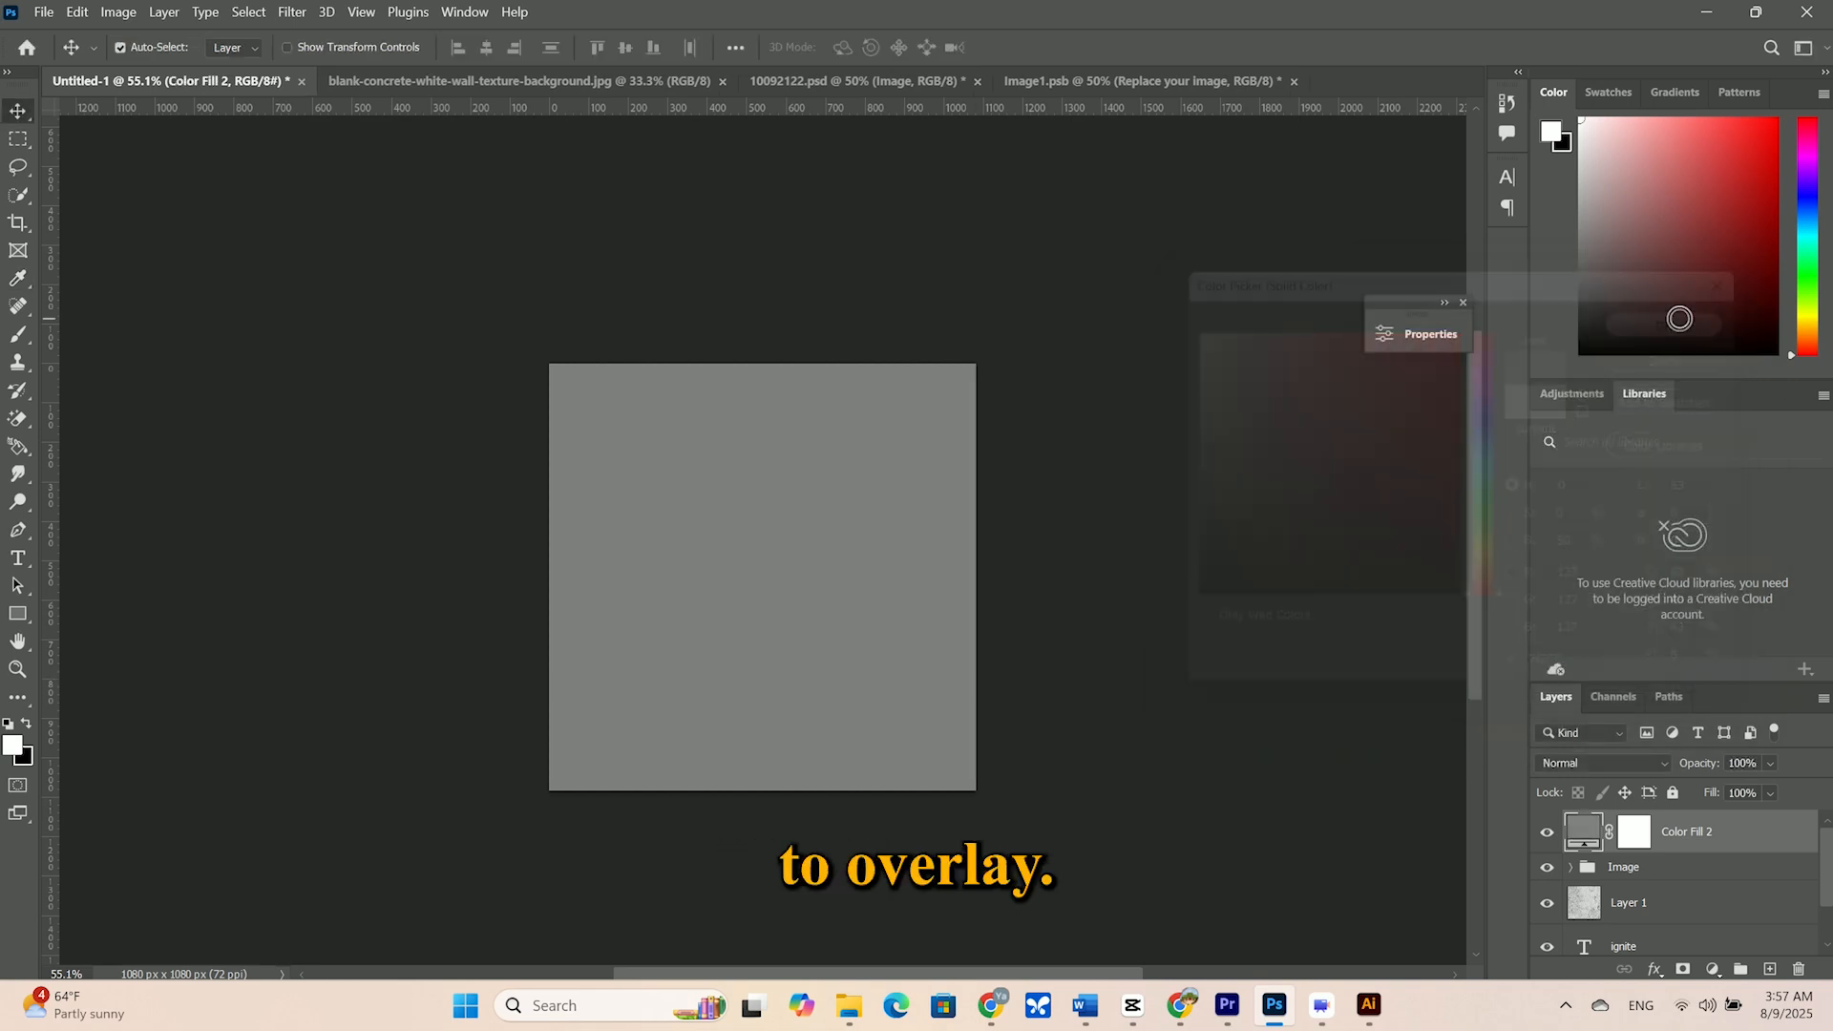
{"action": "left_click", "coordinate": [1633, 761]}
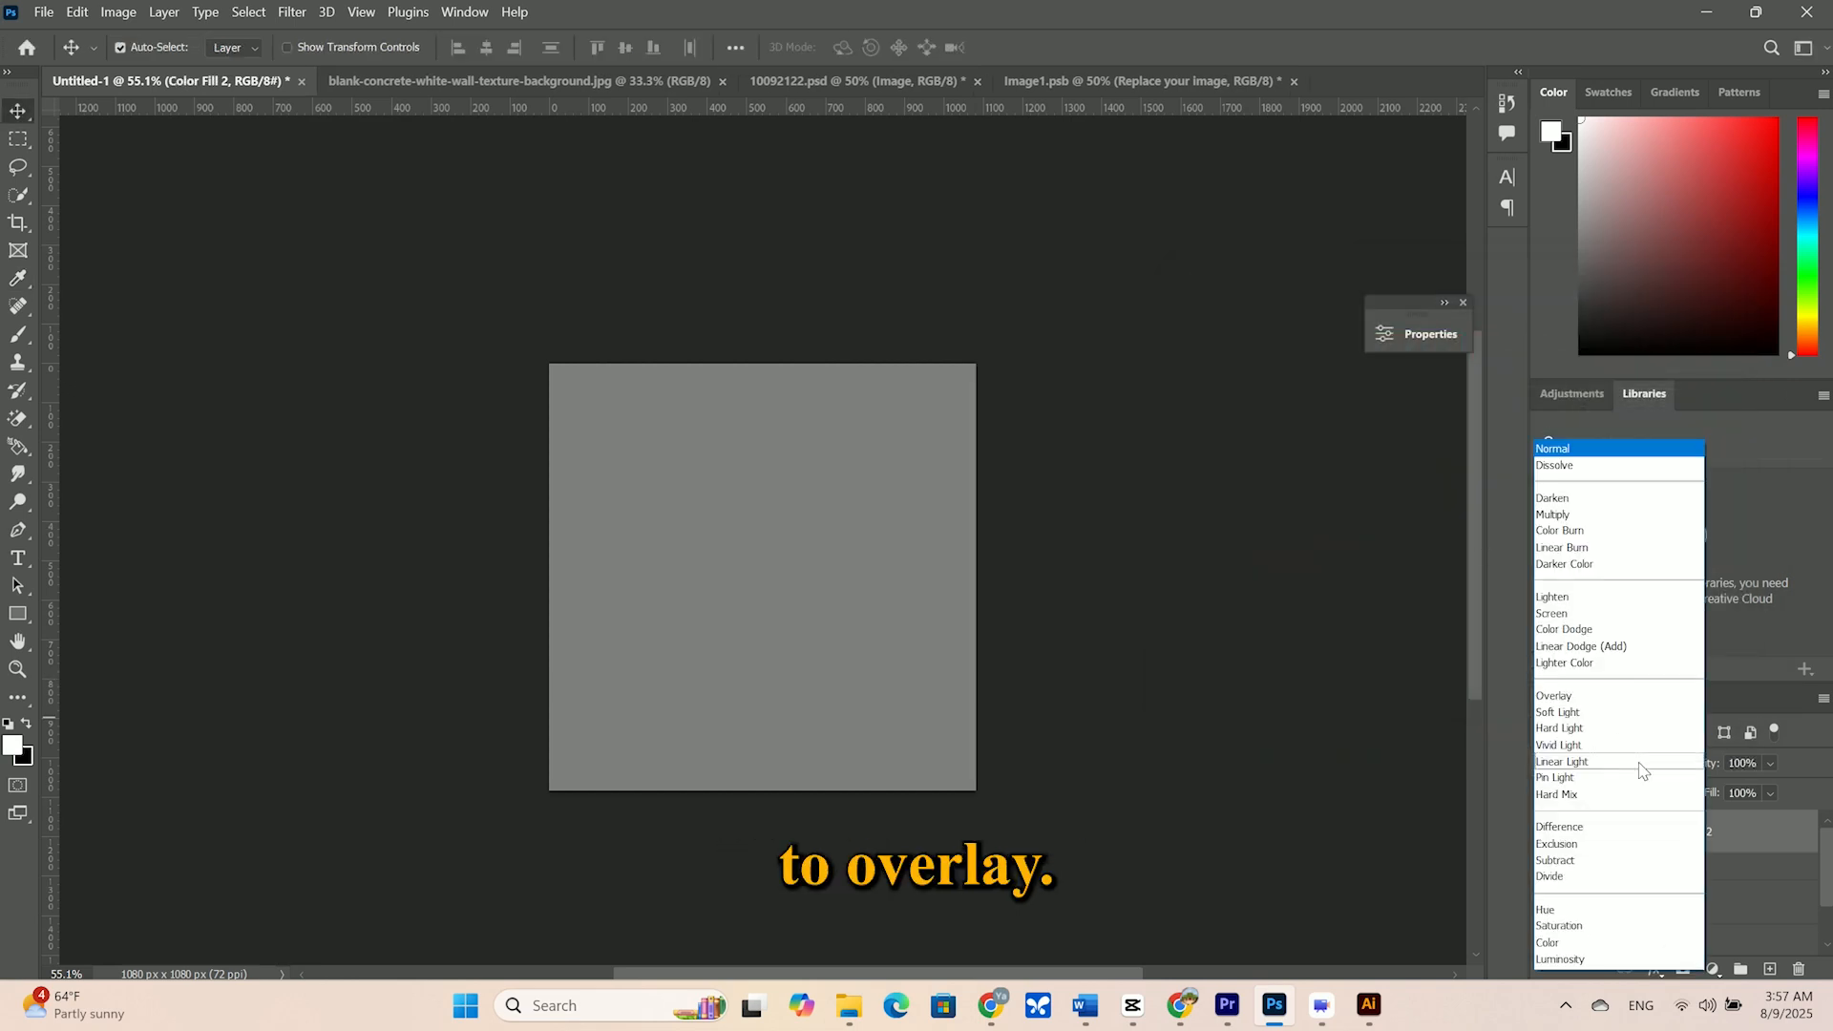
{"action": "left_click", "coordinate": [1576, 697]}
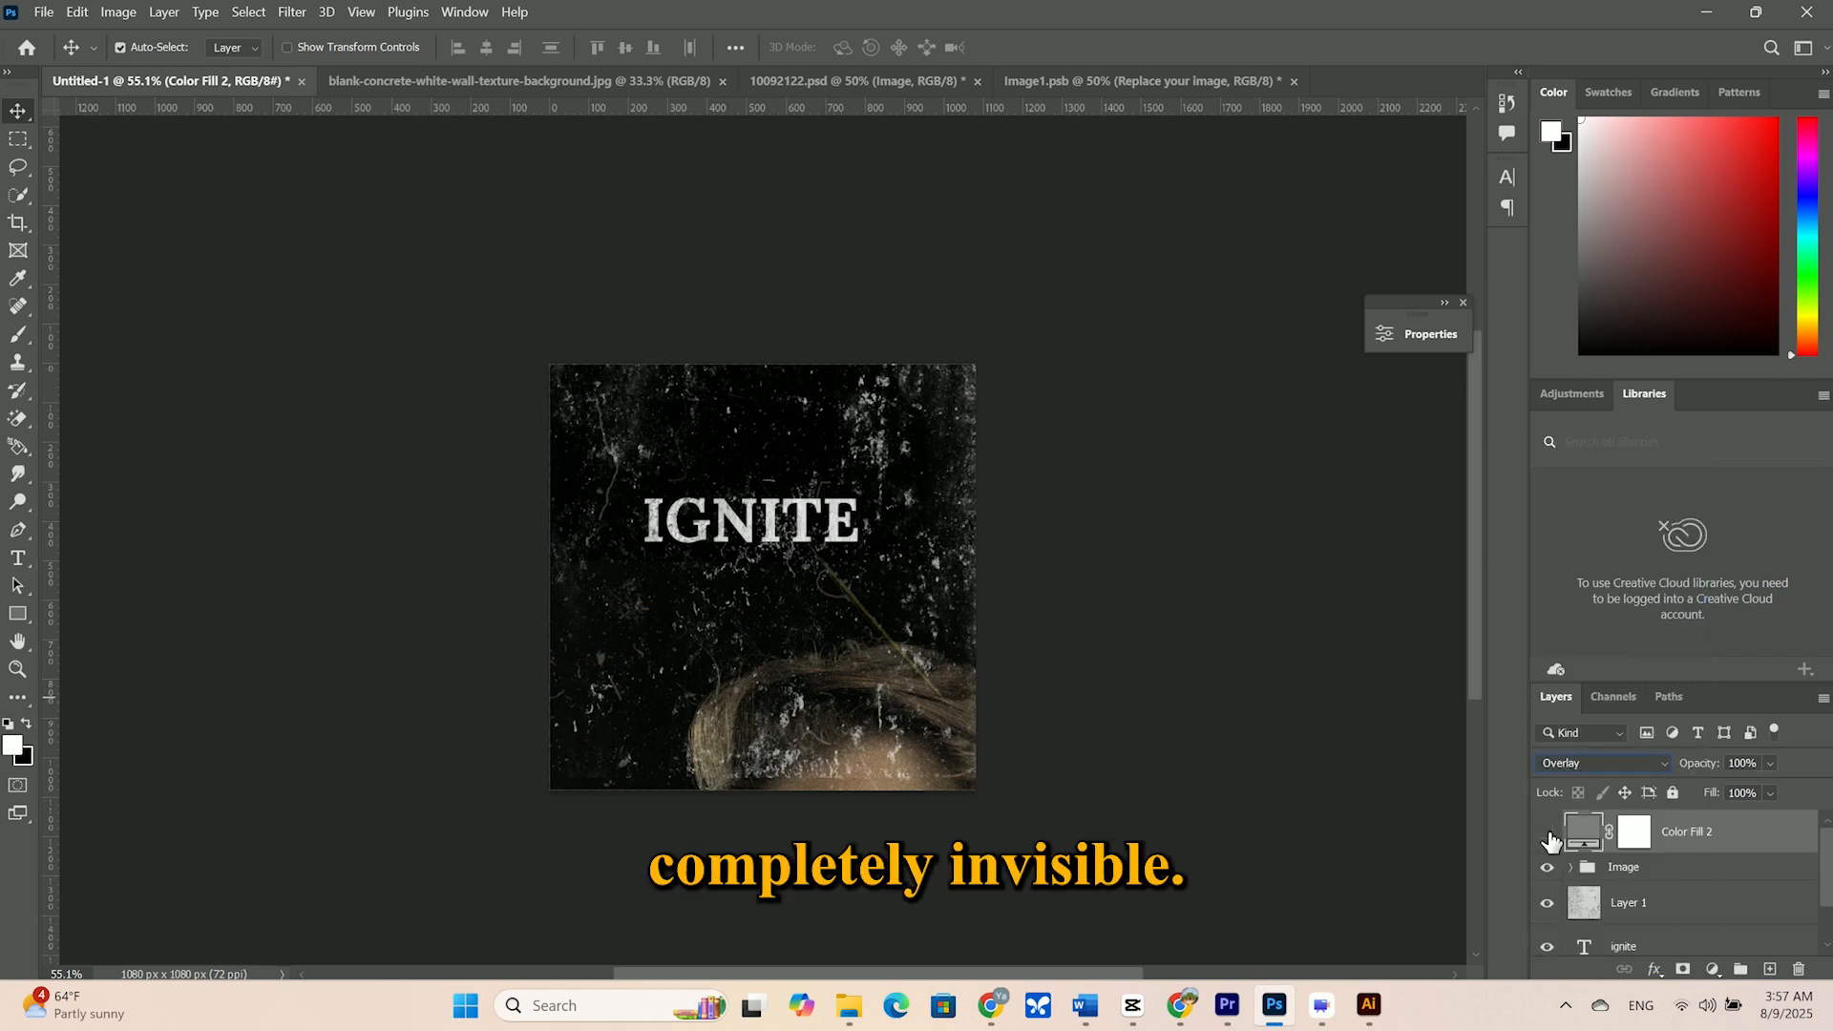
{"action": "left_click", "coordinate": [1547, 838]}
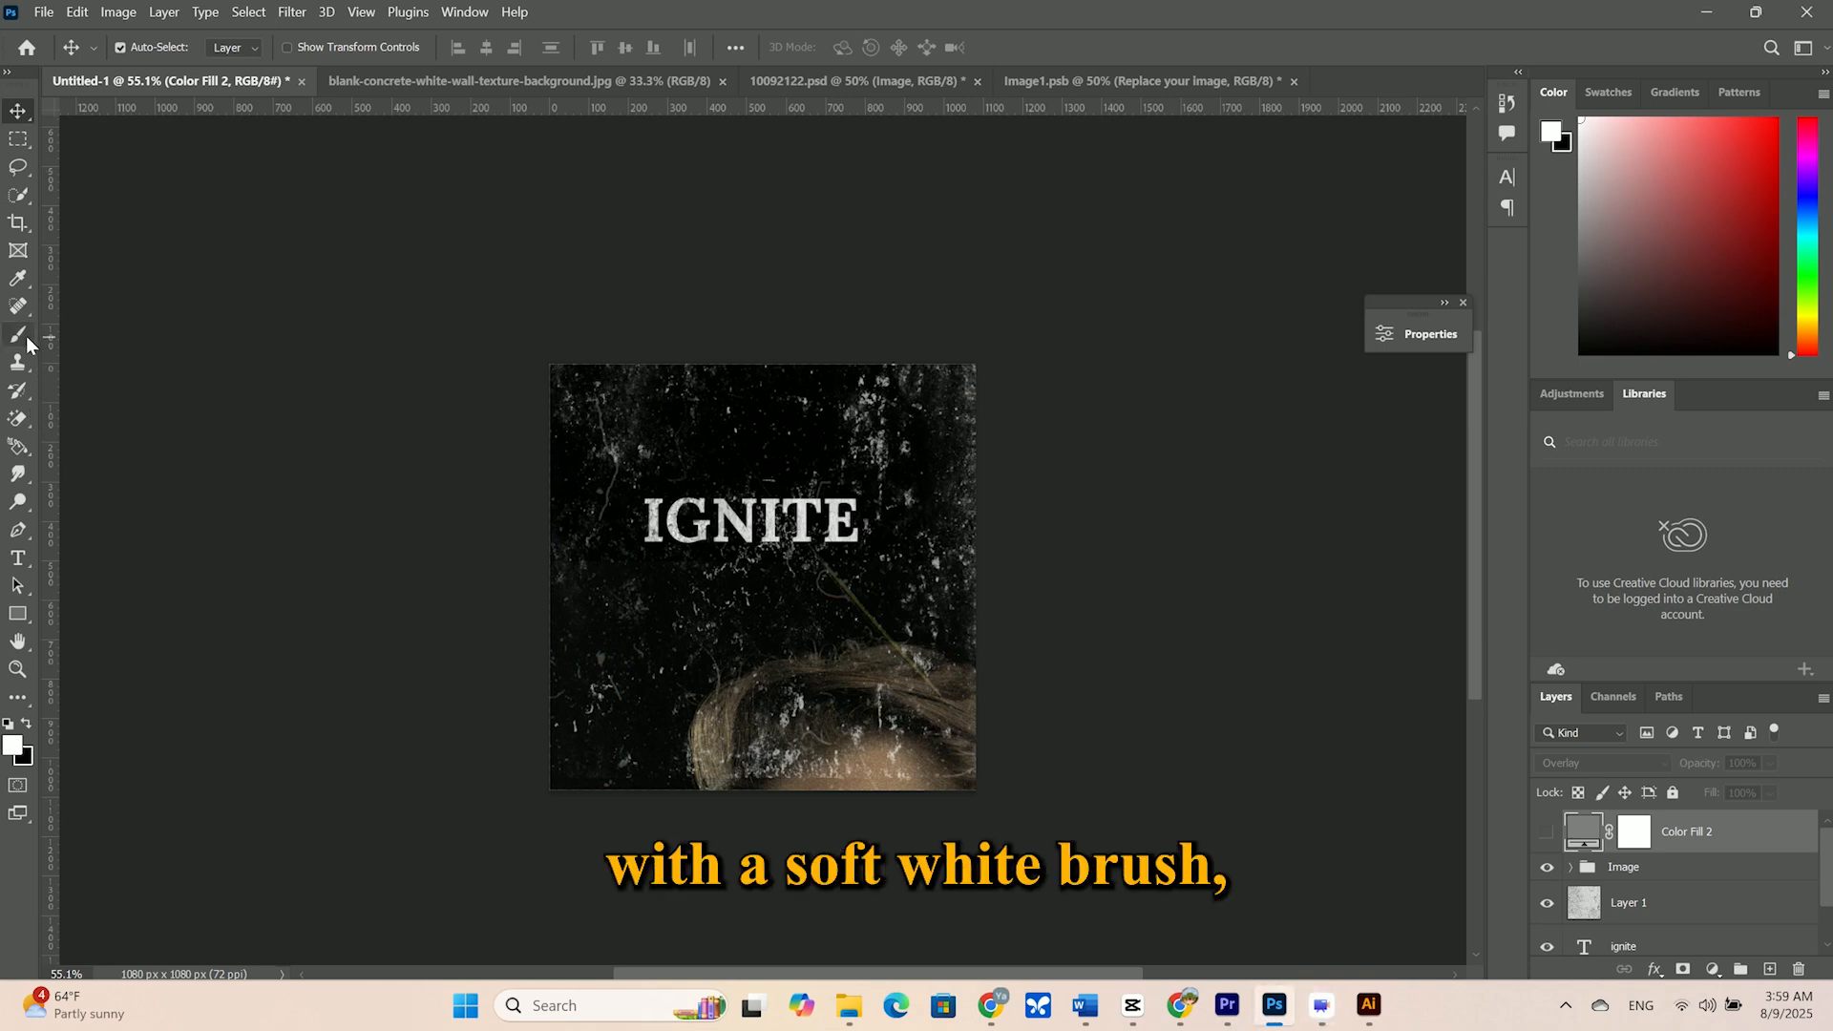
Set up the Brush tool with 24% opacity and 74% flow, and show the gray overlay fill layer
{"action": "left_click", "coordinate": [26, 335]}
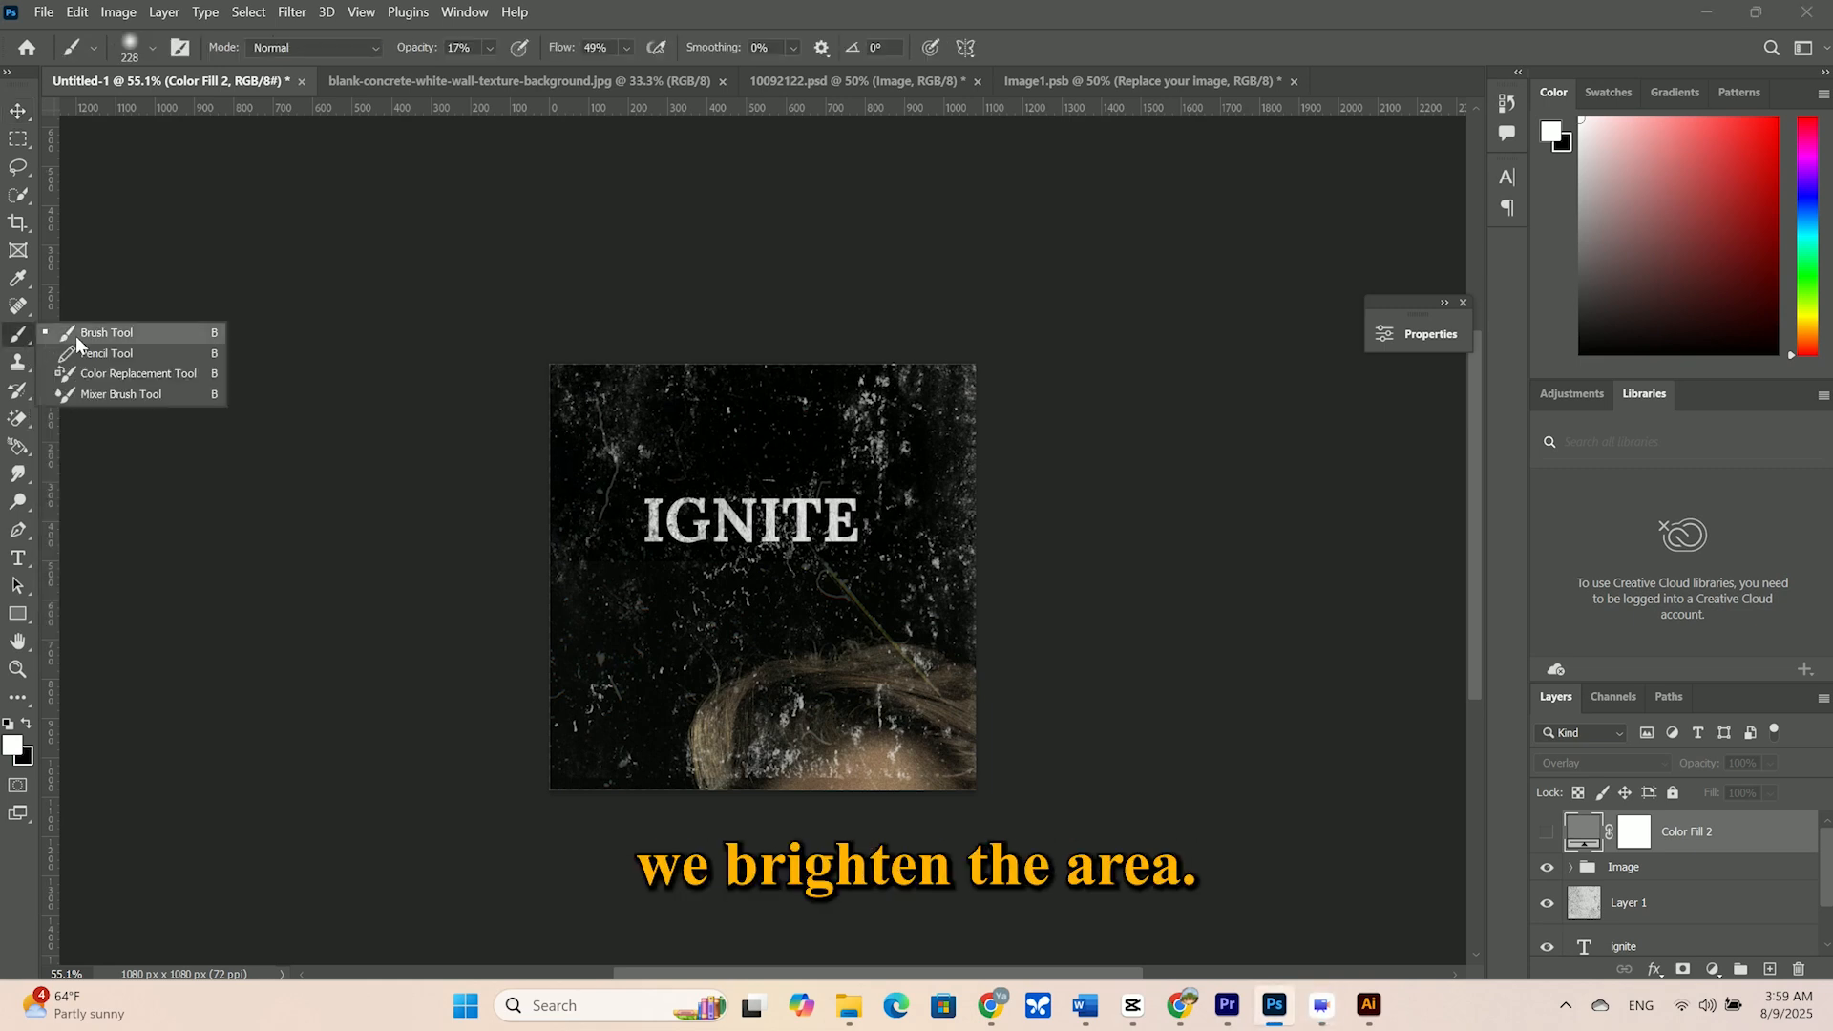
{"action": "left_click", "coordinate": [106, 337]}
{"action": "left_click", "coordinate": [153, 48]}
{"action": "left_click", "coordinate": [491, 48]}
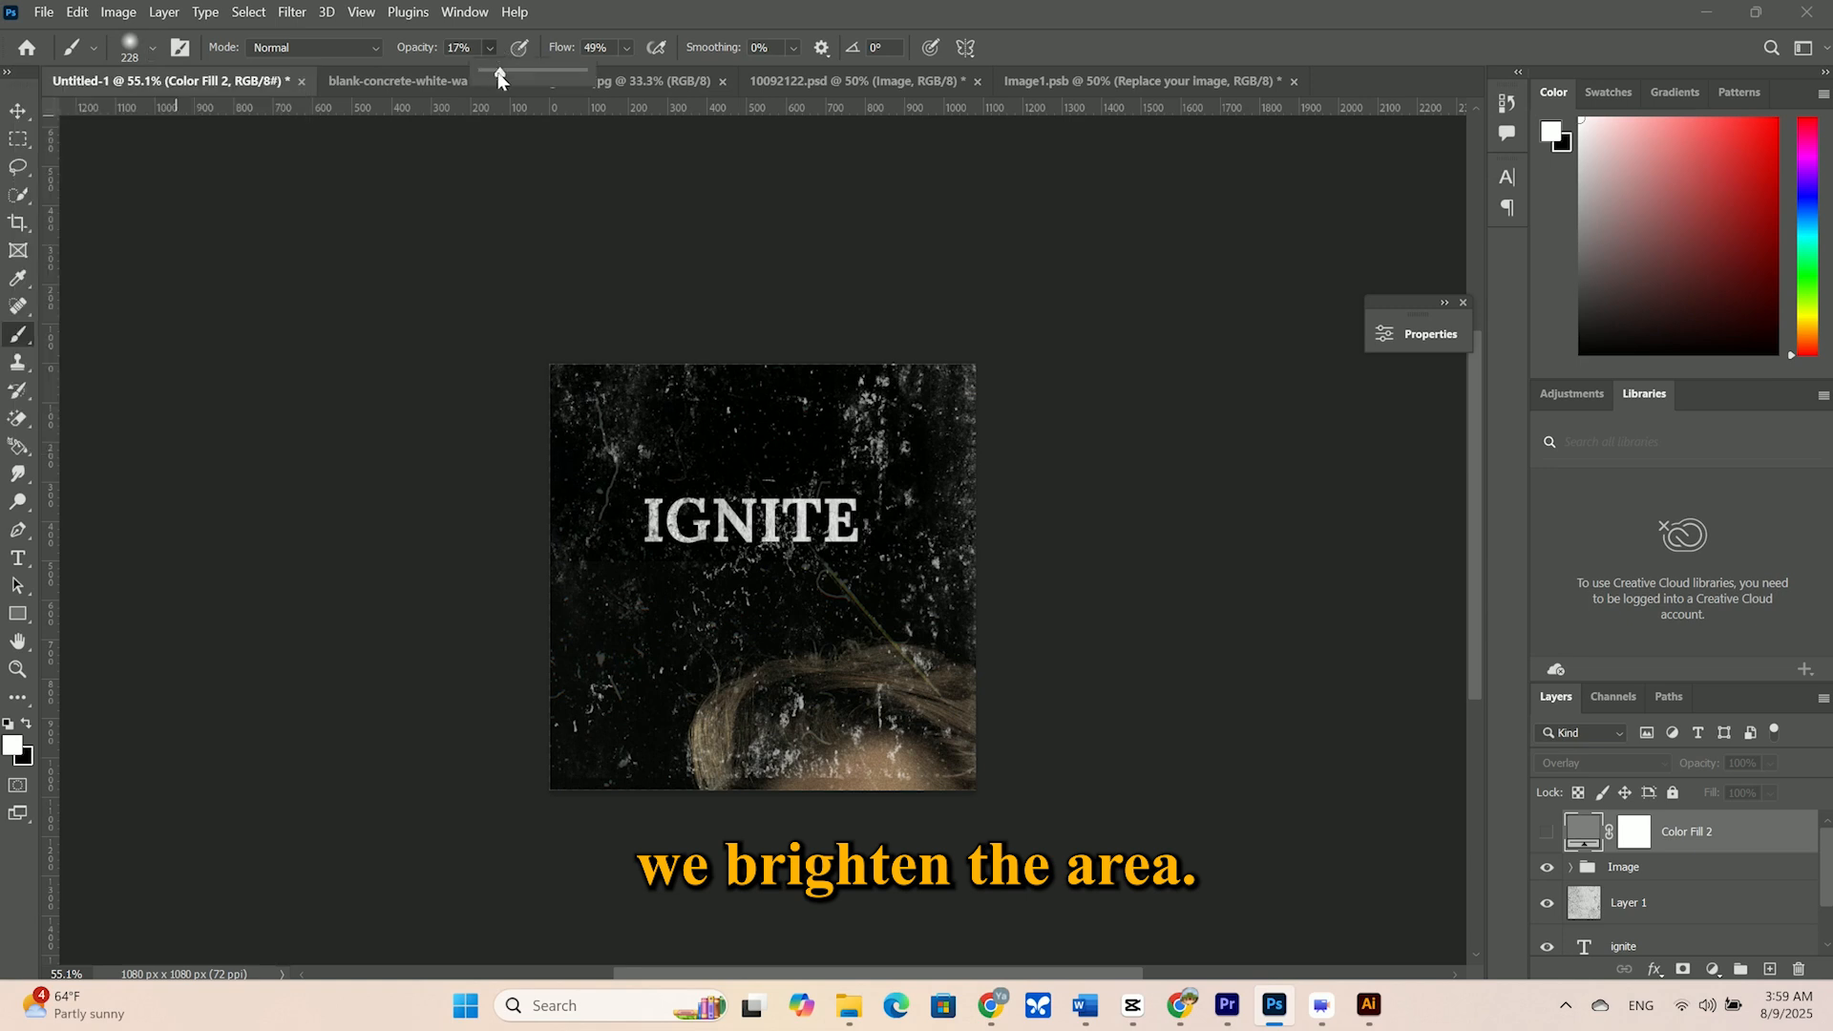
{"action": "left_click", "coordinate": [626, 47]}
{"action": "left_click_drag", "start_coordinate": [649, 72], "coordinate": [671, 86]}
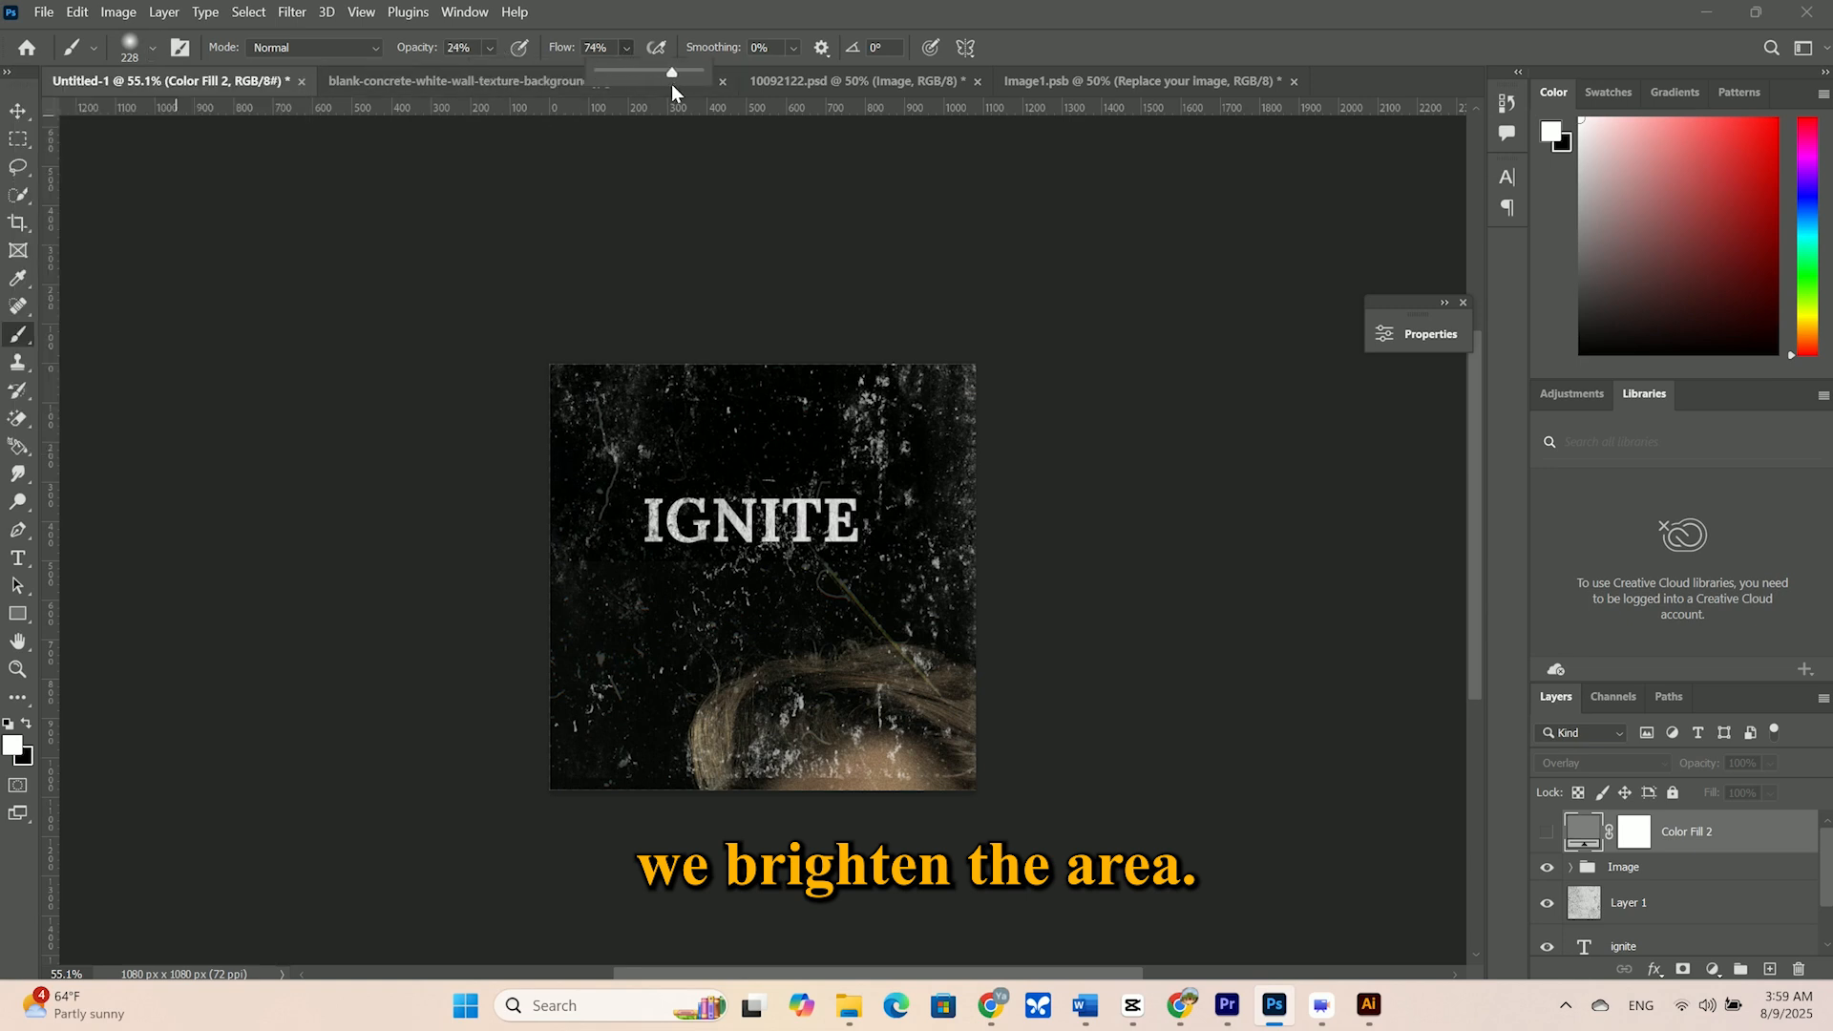
{"action": "left_click", "coordinate": [1547, 831]}
Try brightening the first letters of IGNITE with white brush strokes on the gray overlay layer, and compare by toggling its visibility
{"action": "left_click", "coordinate": [741, 630]}
{"action": "key", "text": "Return"}
{"action": "mouse_move", "coordinate": [637, 446]}
{"action": "left_mouse_down"}
{"action": "mouse_move", "coordinate": [814, 655]}
{"action": "mouse_move", "coordinate": [932, 376]}
{"action": "mouse_move", "coordinate": [586, 716]}
{"action": "mouse_move", "coordinate": [845, 491]}
{"action": "mouse_move", "coordinate": [638, 723]}
{"action": "mouse_move", "coordinate": [805, 475]}
{"action": "mouse_move", "coordinate": [840, 513]}
{"action": "mouse_move", "coordinate": [712, 562]}
{"action": "left_mouse_up"}
{"action": "left_click", "coordinate": [1546, 833]}
{"action": "left_click", "coordinate": [1546, 833]}
{"action": "left_click", "coordinate": [1546, 832]}
{"action": "left_click", "coordinate": [1546, 833]}
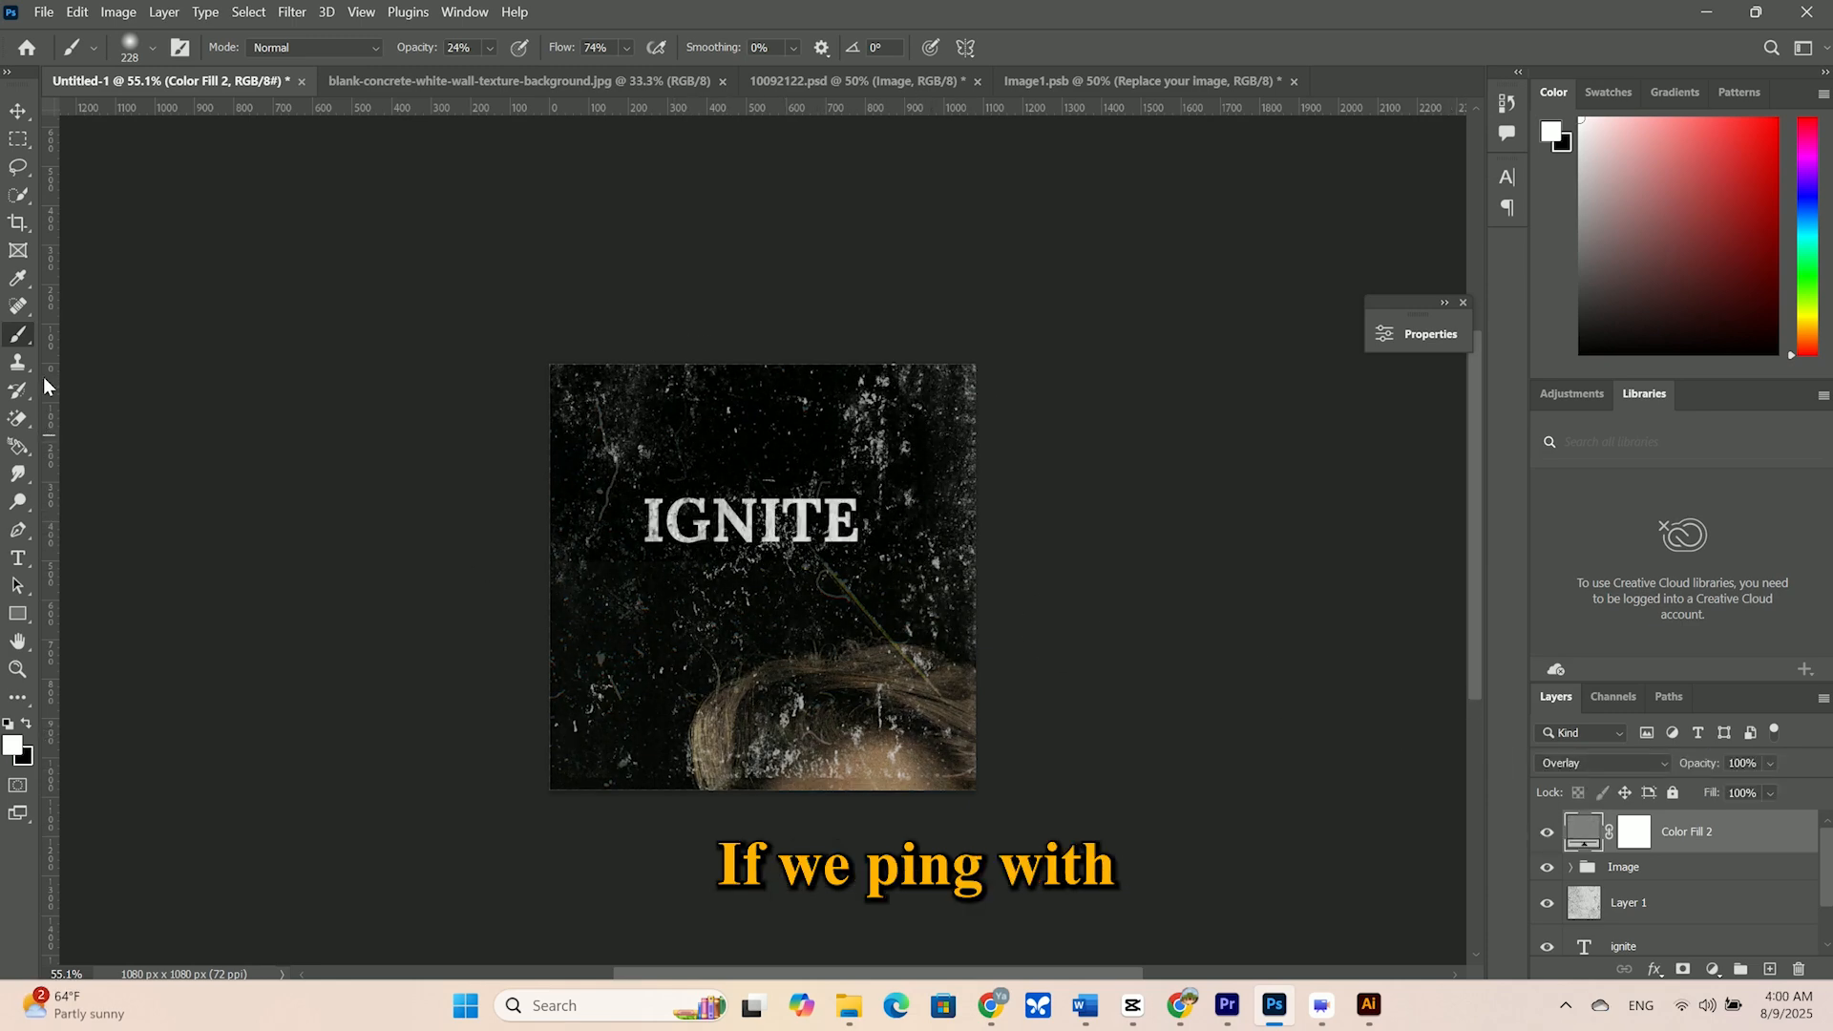
Switch the brush to black, rasterize the gray overlay fill, and paint over the artwork to darken it
{"action": "left_click", "coordinate": [27, 725]}
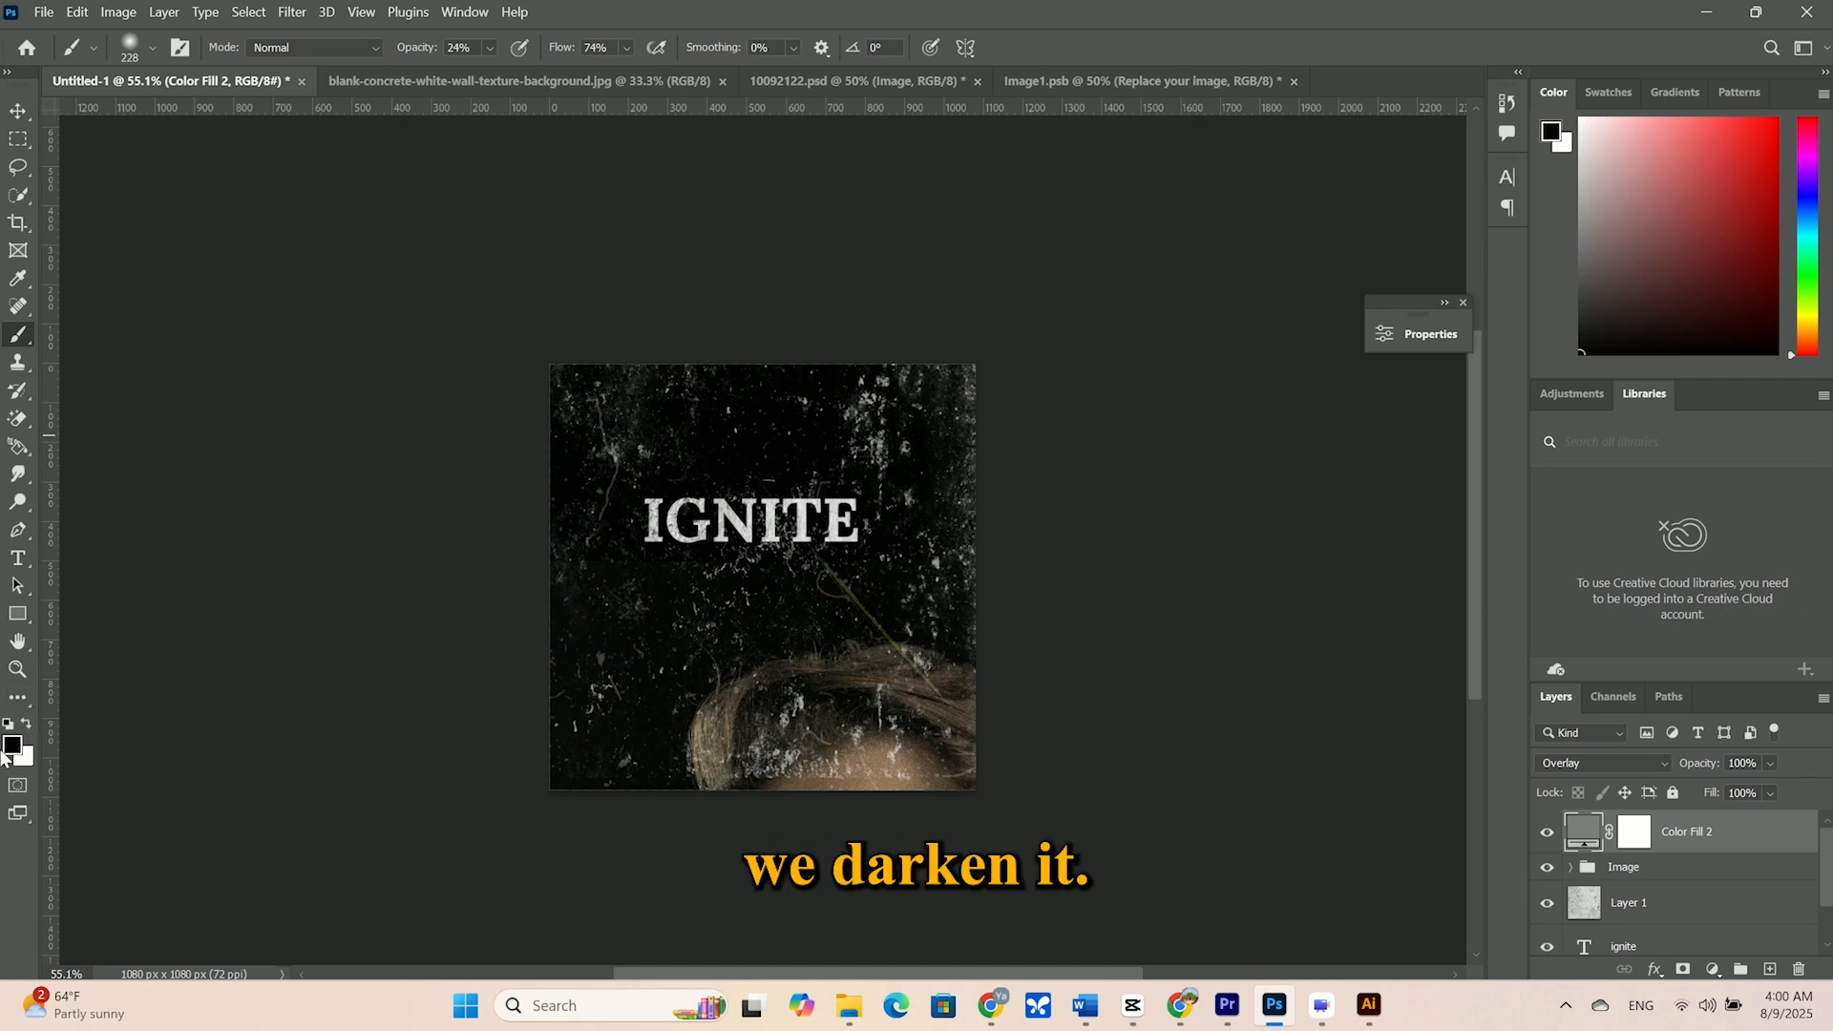
{"action": "left_click", "coordinate": [704, 549]}
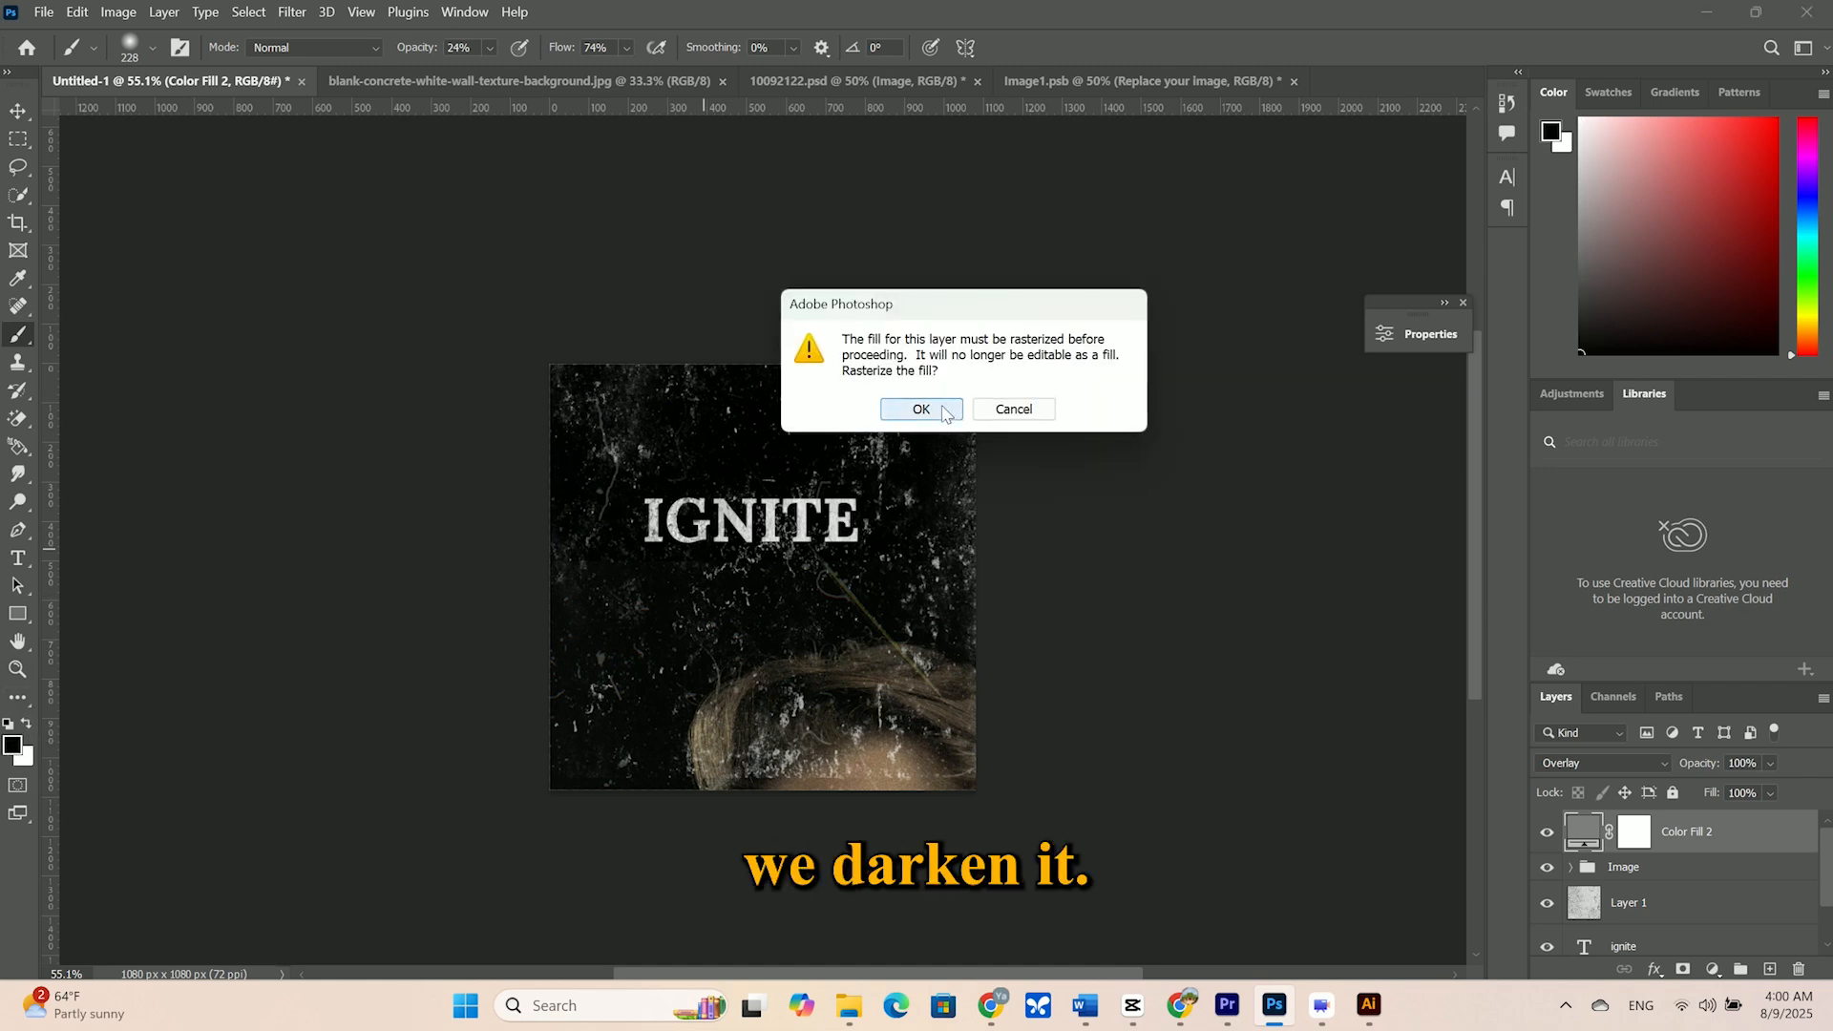
{"action": "left_click", "coordinate": [921, 409]}
{"action": "mouse_move", "coordinate": [857, 749]}
{"action": "left_mouse_down"}
{"action": "mouse_move", "coordinate": [497, 718]}
{"action": "mouse_move", "coordinate": [760, 392]}
{"action": "mouse_move", "coordinate": [753, 639]}
{"action": "mouse_move", "coordinate": [840, 713]}
{"action": "left_mouse_up"}
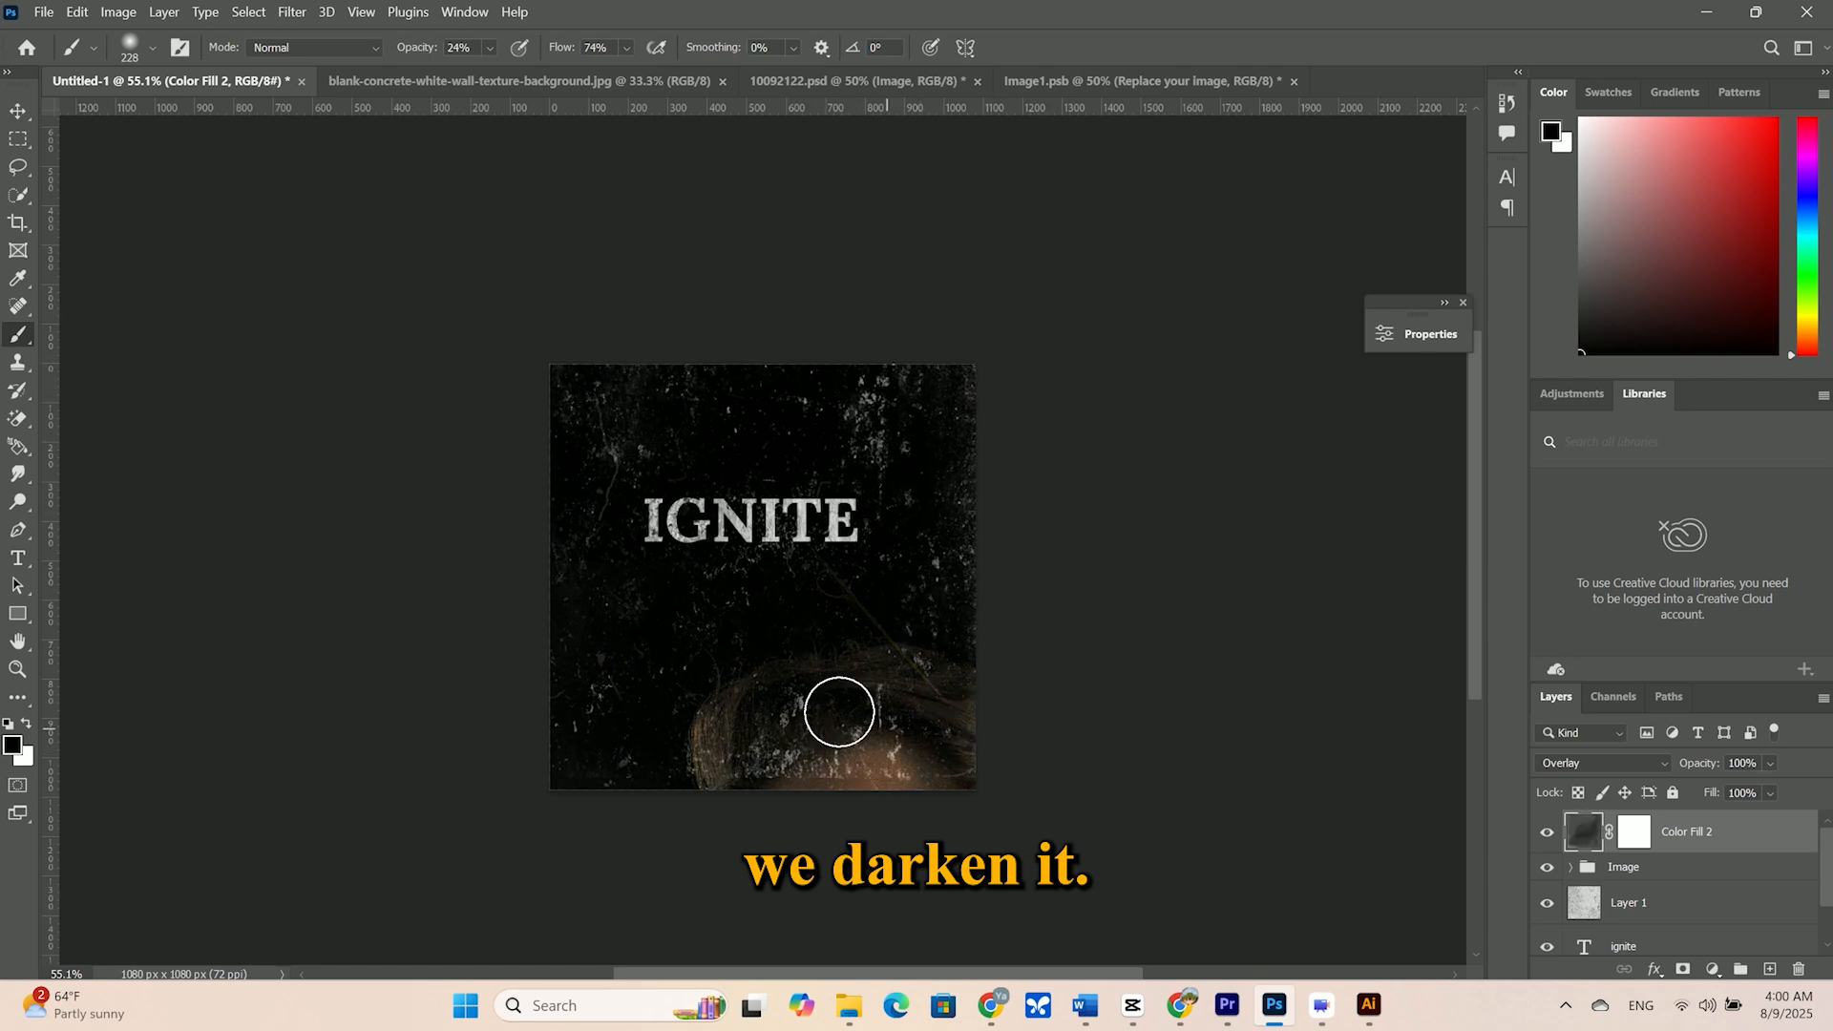
Compare the darkening by toggling the painted overlay layer's visibility, leave it shown, and switch to the Move tool
{"action": "left_click", "coordinate": [1548, 832]}
{"action": "left_click", "coordinate": [1549, 834]}
{"action": "left_click", "coordinate": [1550, 834]}
{"action": "left_click", "coordinate": [1550, 835]}
{"action": "left_click", "coordinate": [1549, 834]}
{"action": "scroll", "coordinate": [858, 719], "scroll_direction": "up", "scroll_amount": 2}
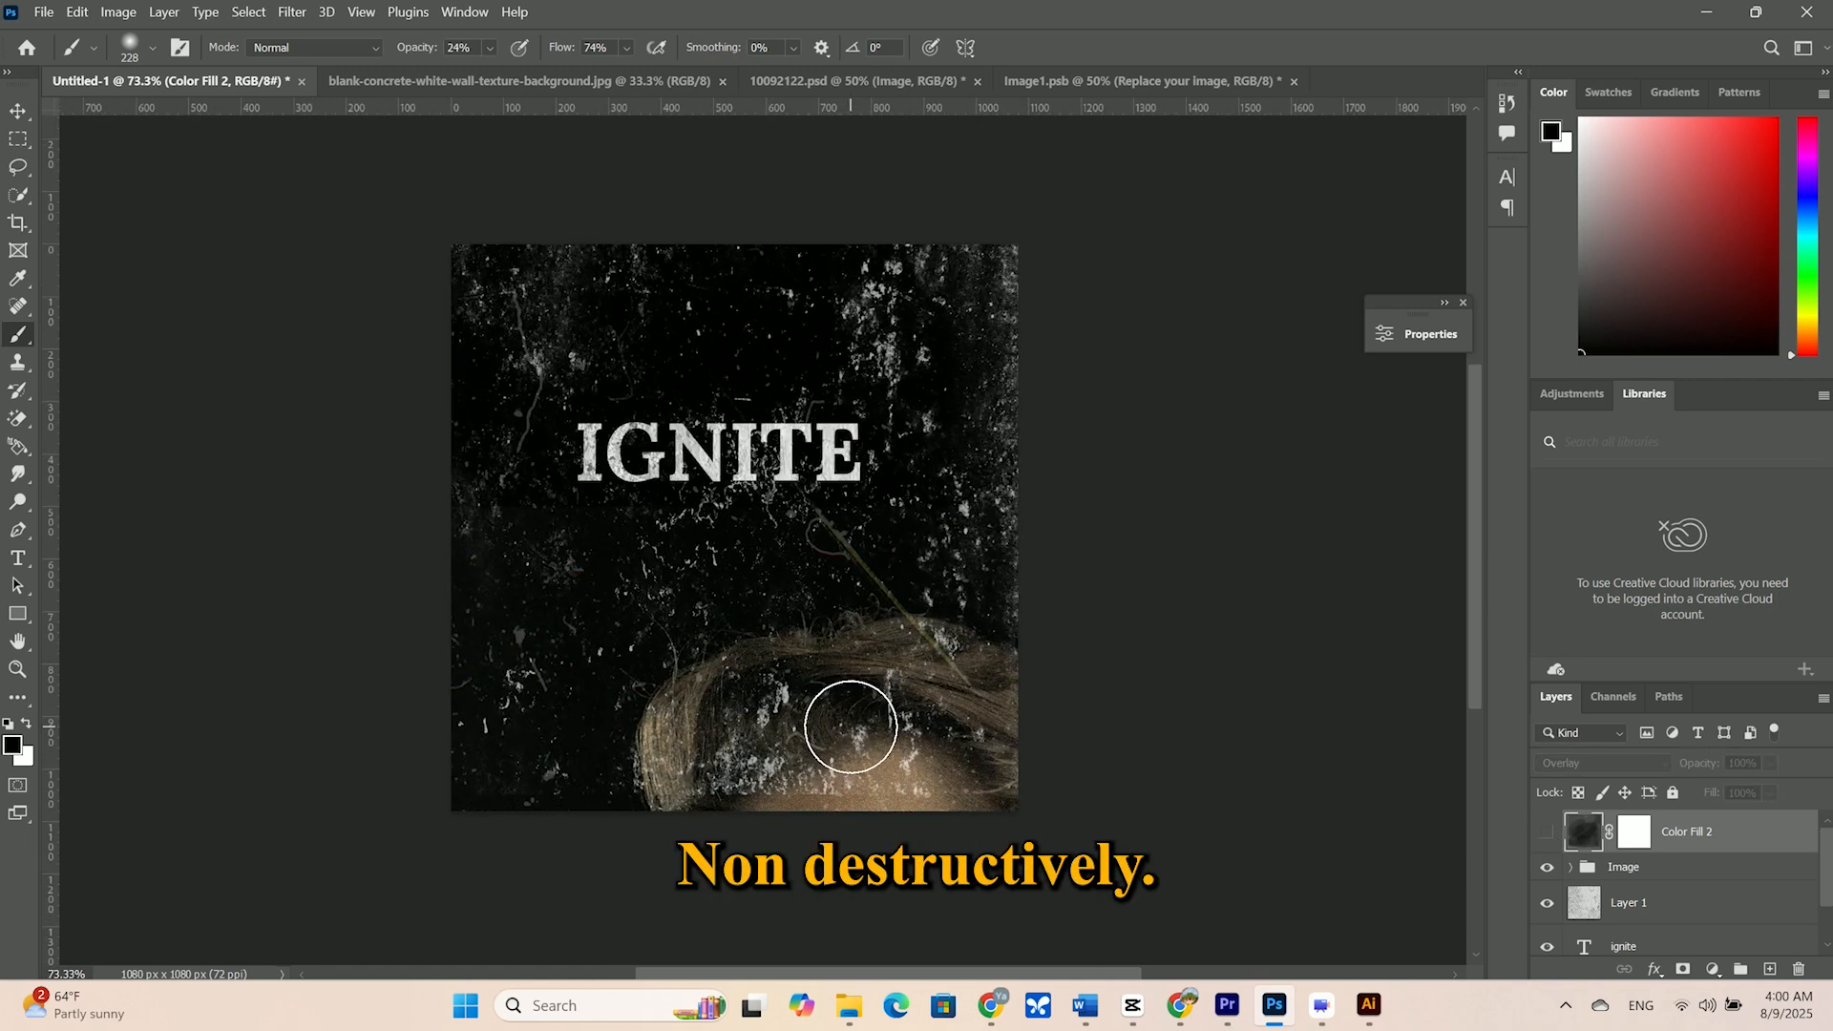
{"action": "left_click", "coordinate": [1547, 831]}
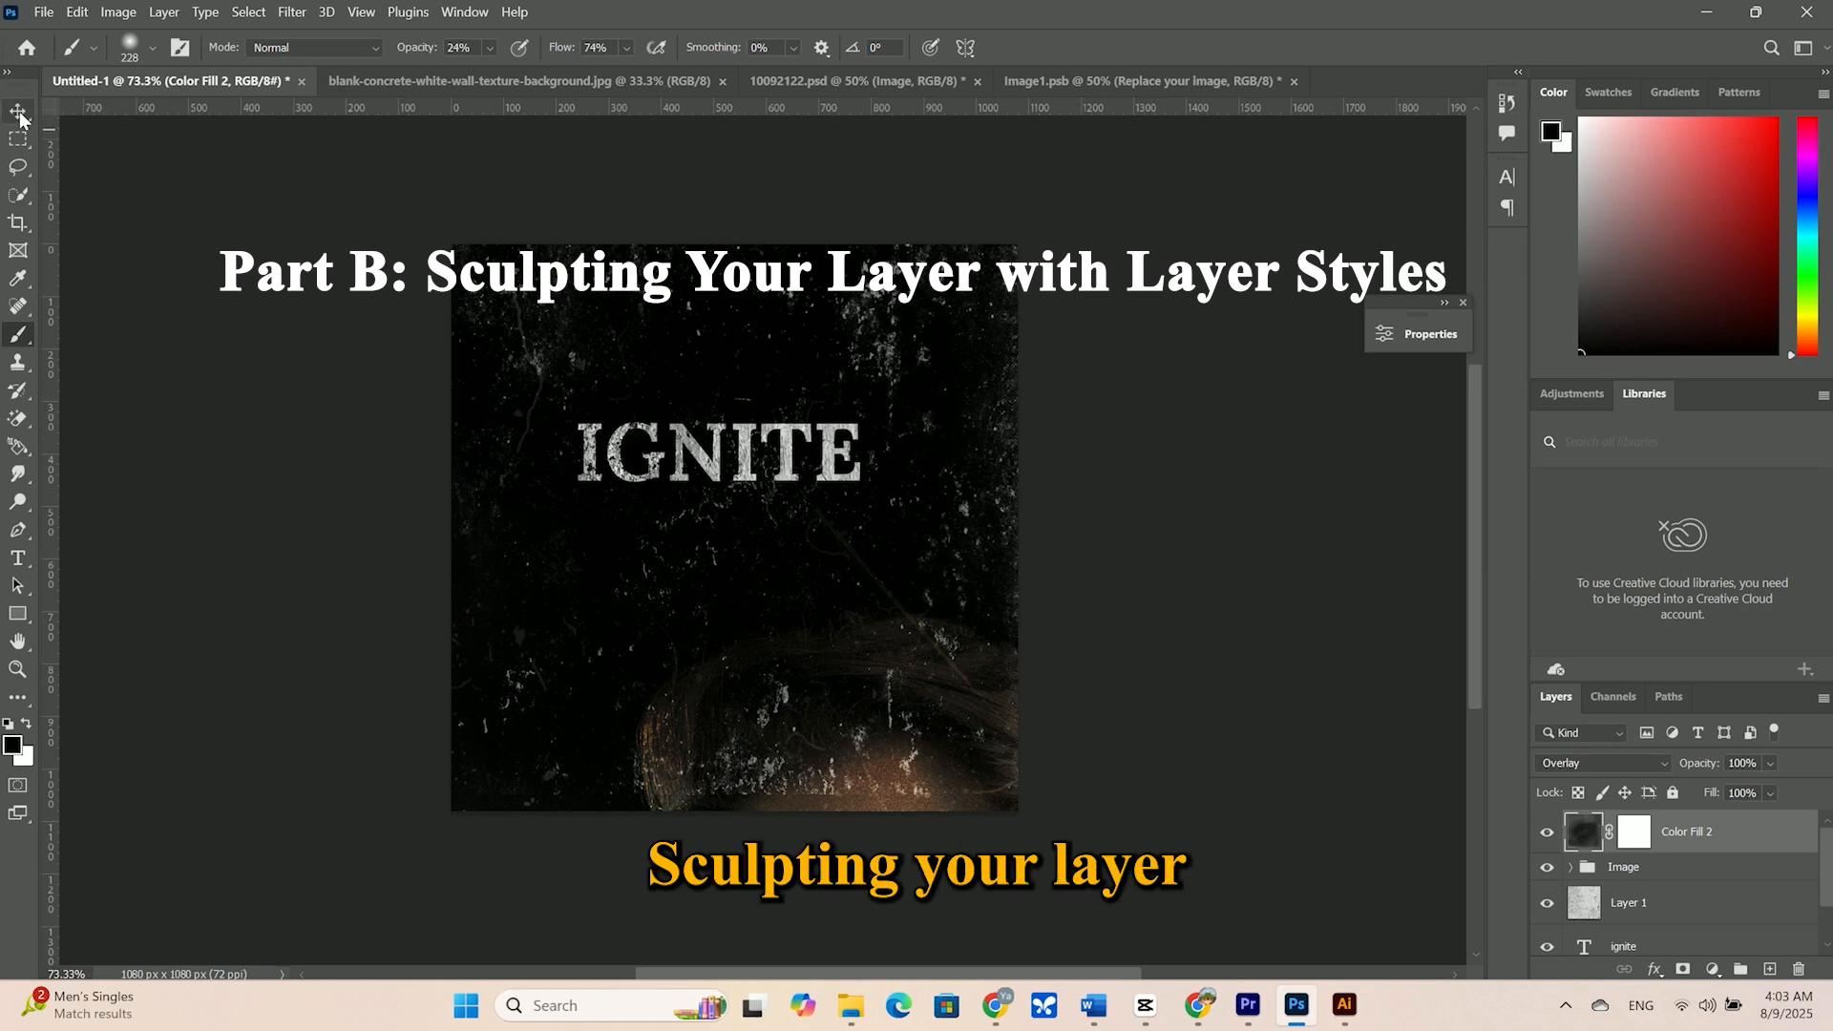
{"action": "left_click", "coordinate": [19, 112]}
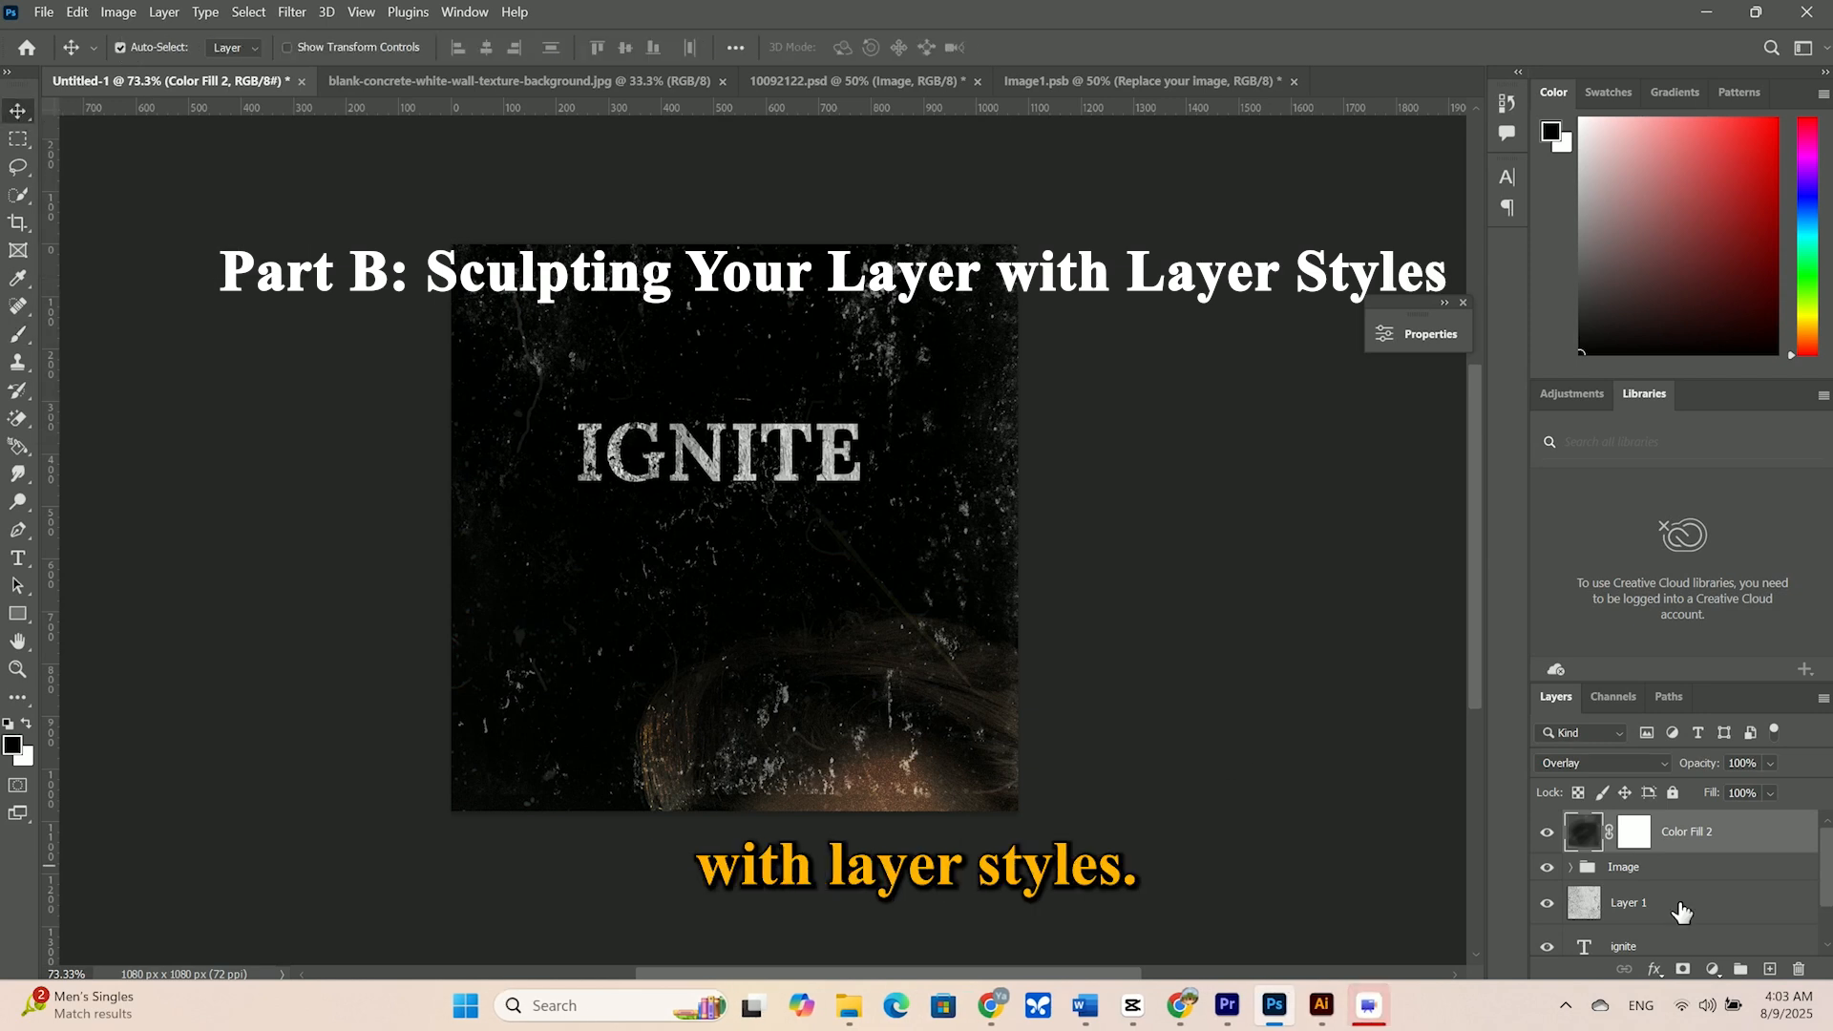
Try moving the ignite text layer to the top of the layer stack, and undo the move
{"action": "scroll", "coordinate": [1676, 875], "scroll_direction": "down", "scroll_amount": 1}
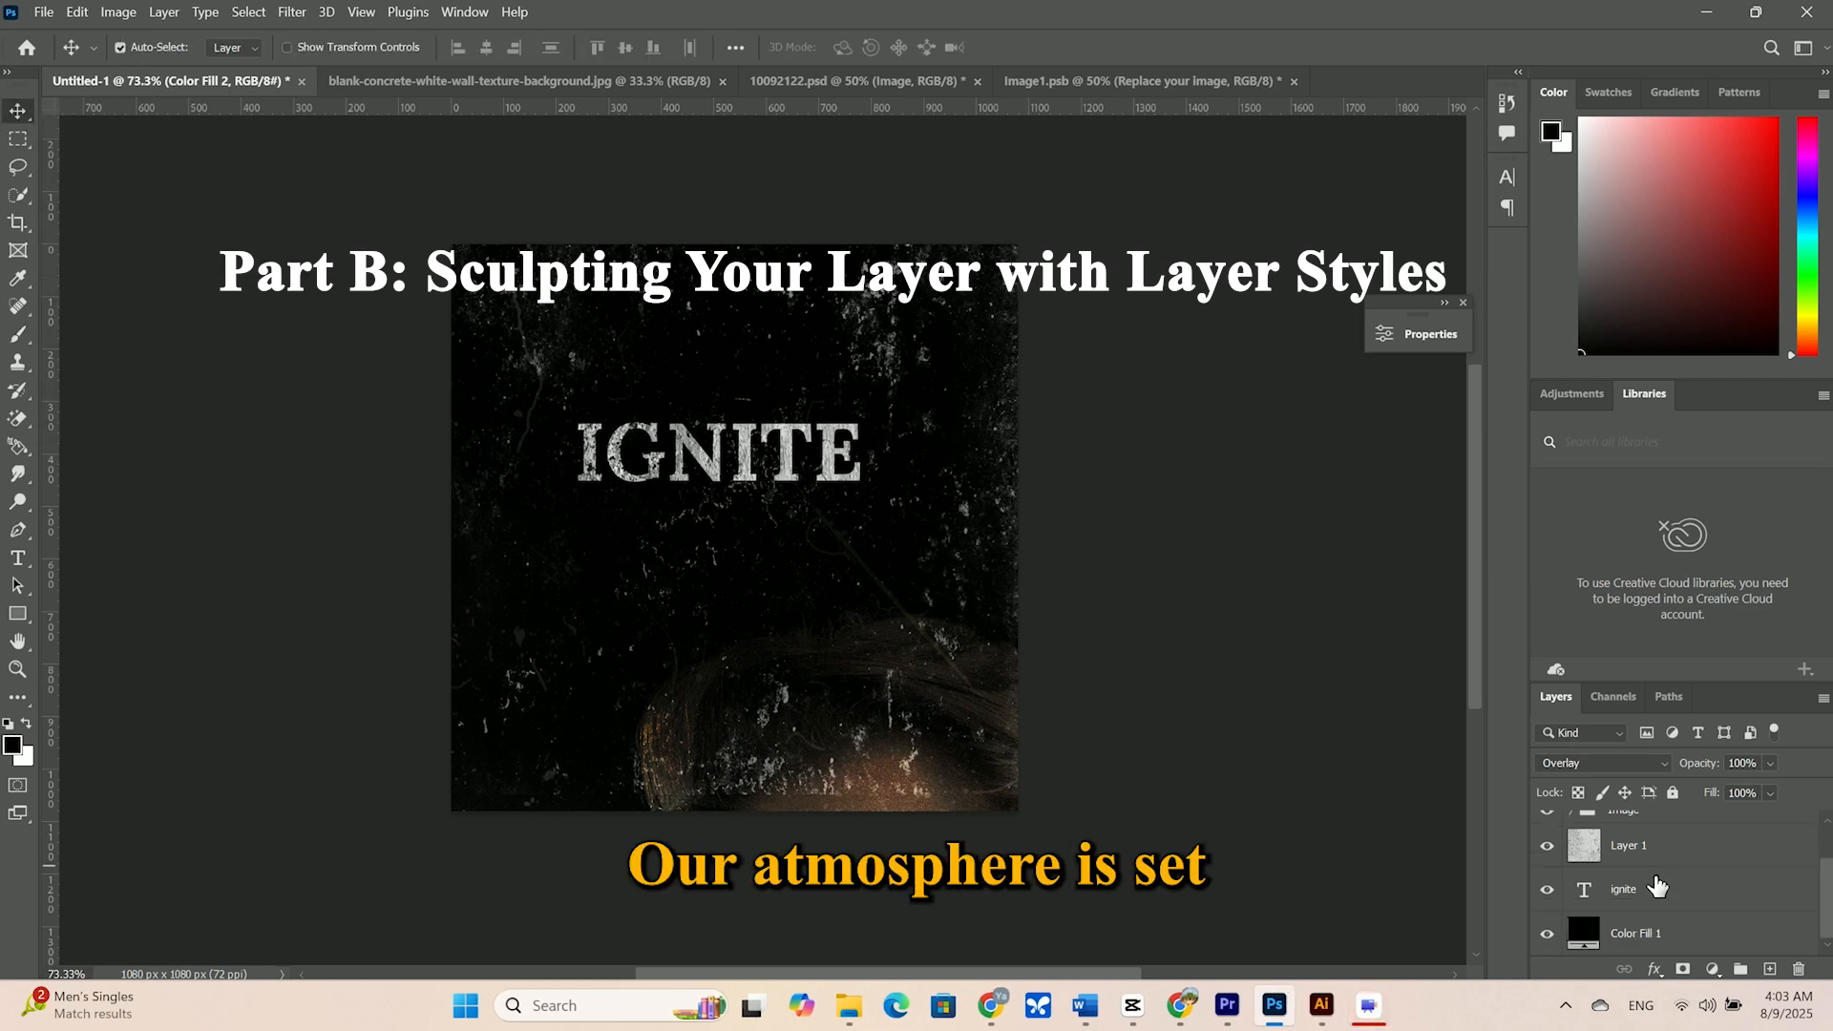
{"action": "left_click_drag", "start_coordinate": [1658, 888], "coordinate": [1625, 831]}
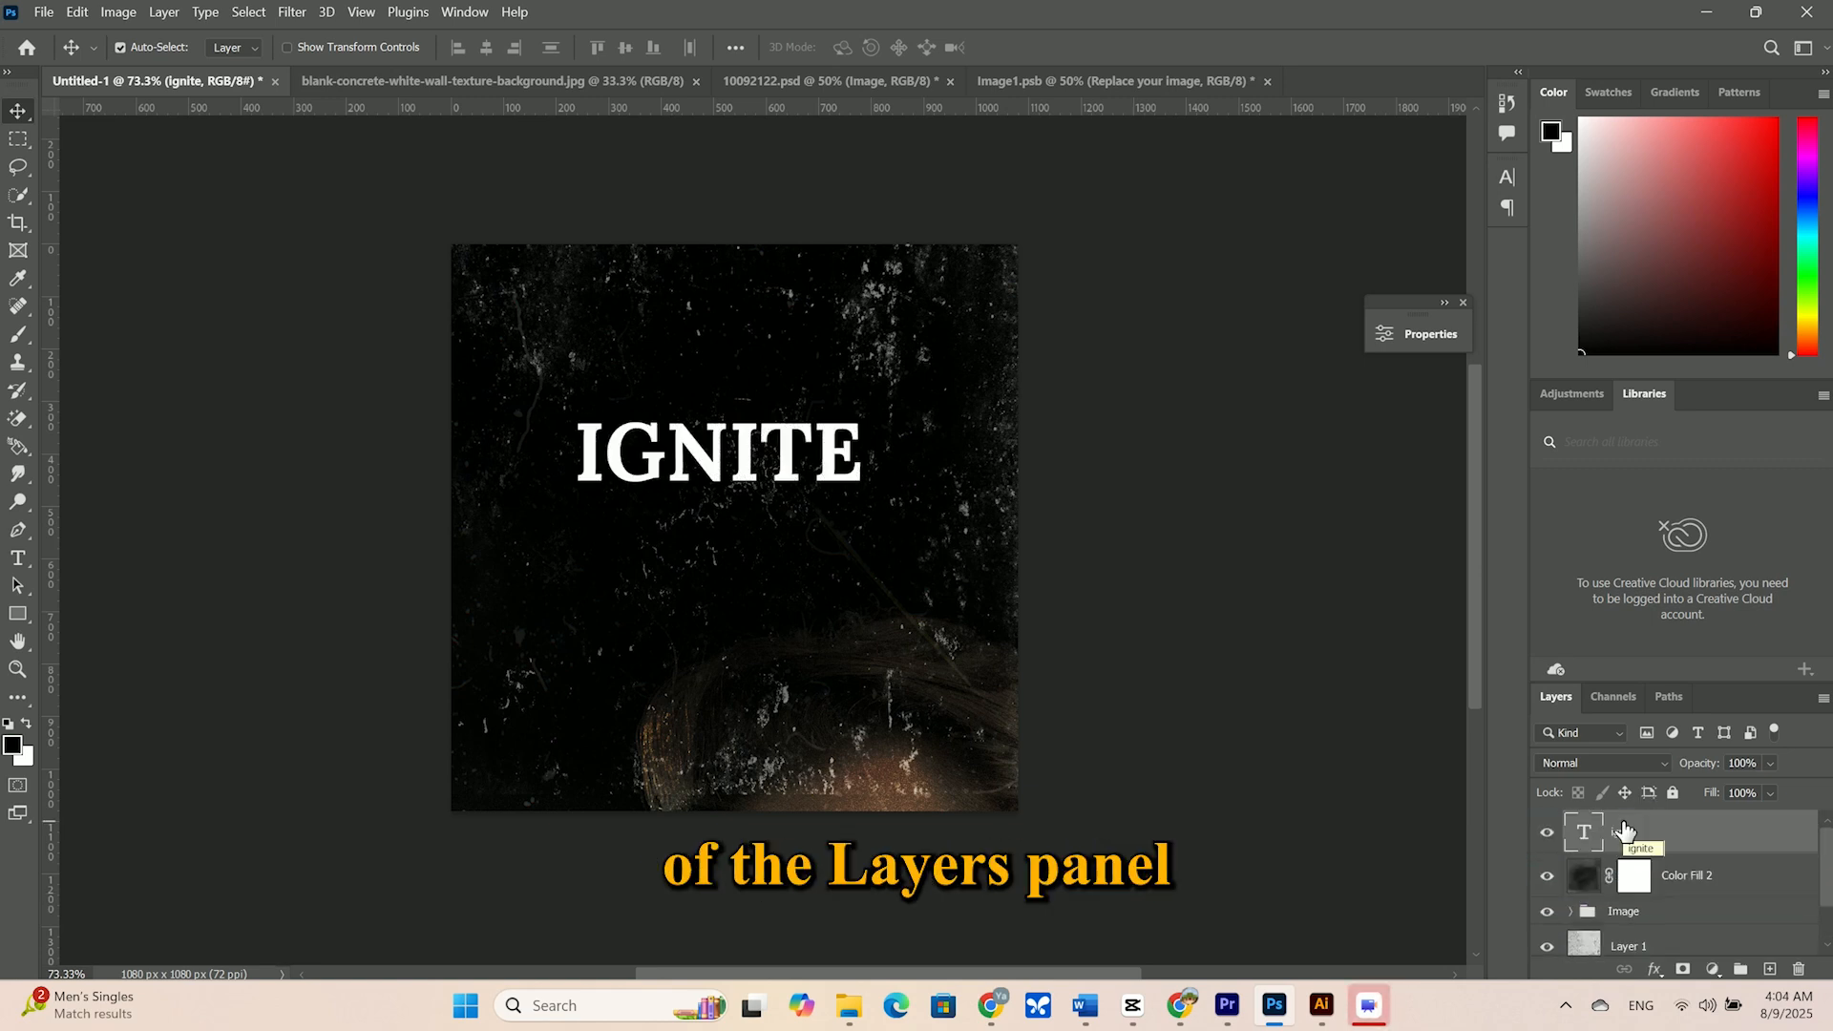
{"action": "key", "text": "ctrl+z"}
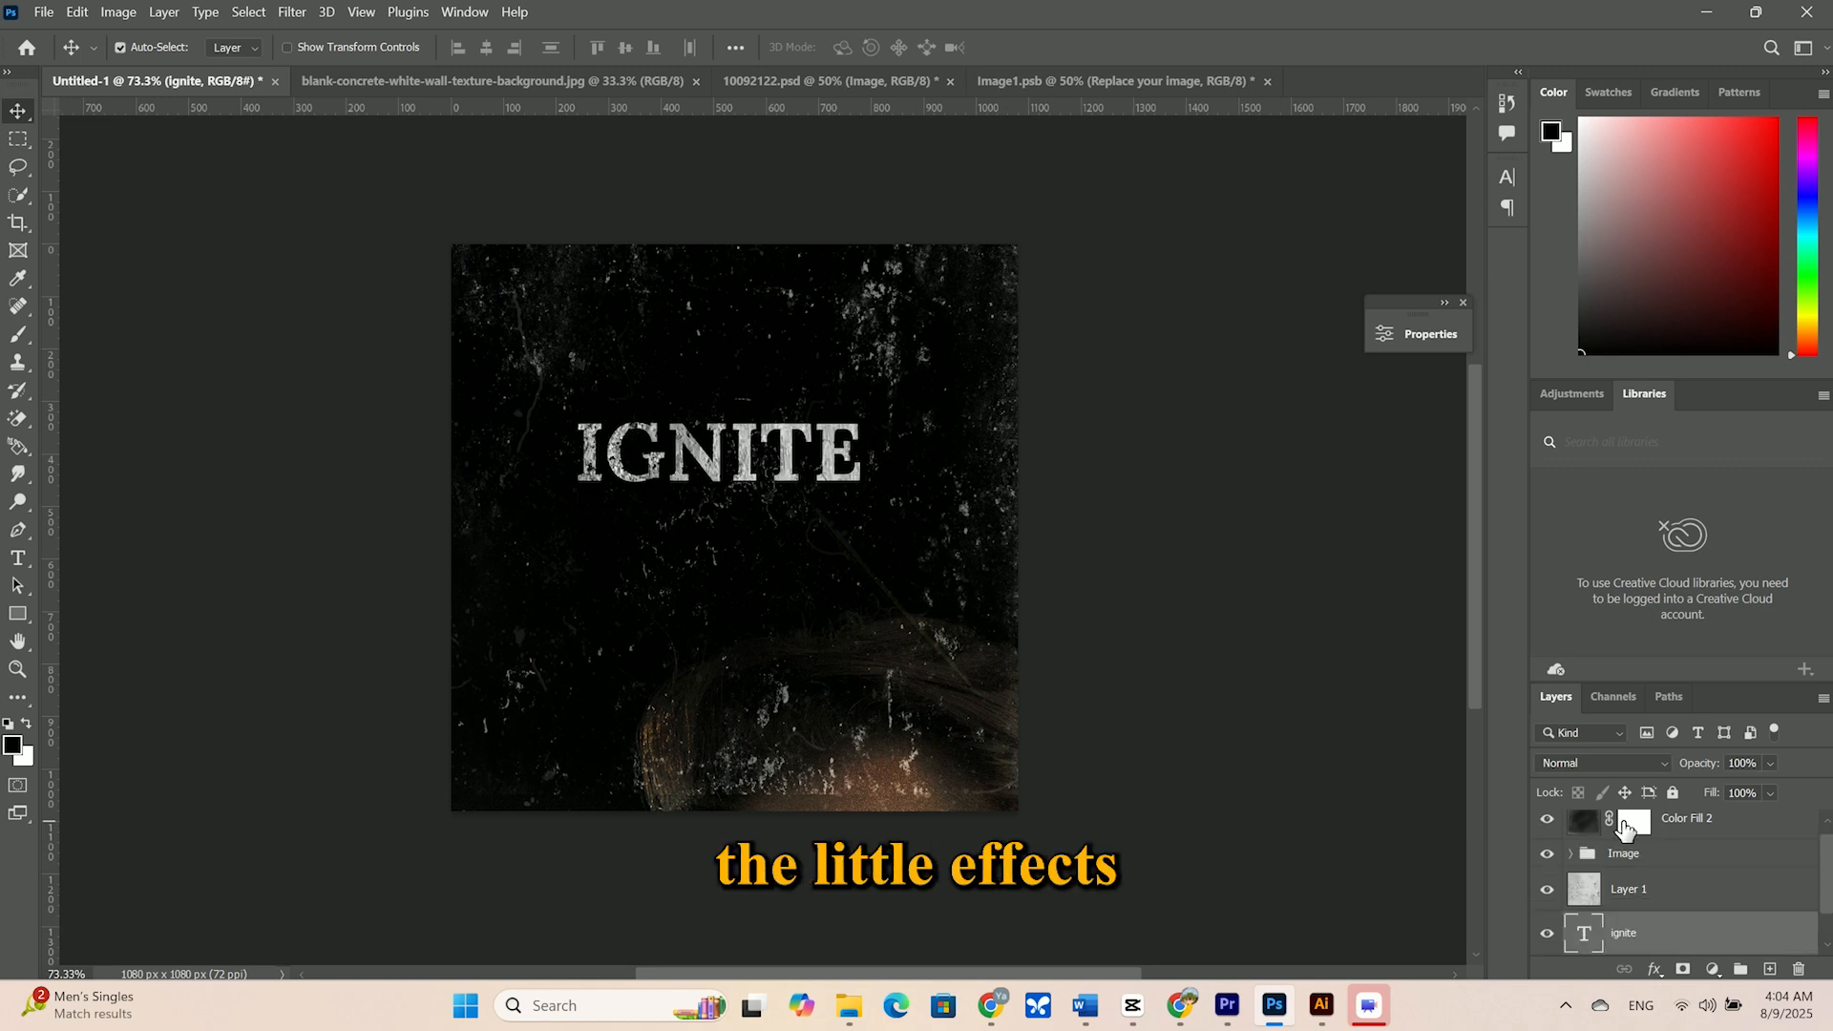
Add a 2 px inside stroke in #FF007F to the ignite text layer
{"action": "scroll", "coordinate": [1742, 883], "scroll_direction": "down", "scroll_amount": 1}
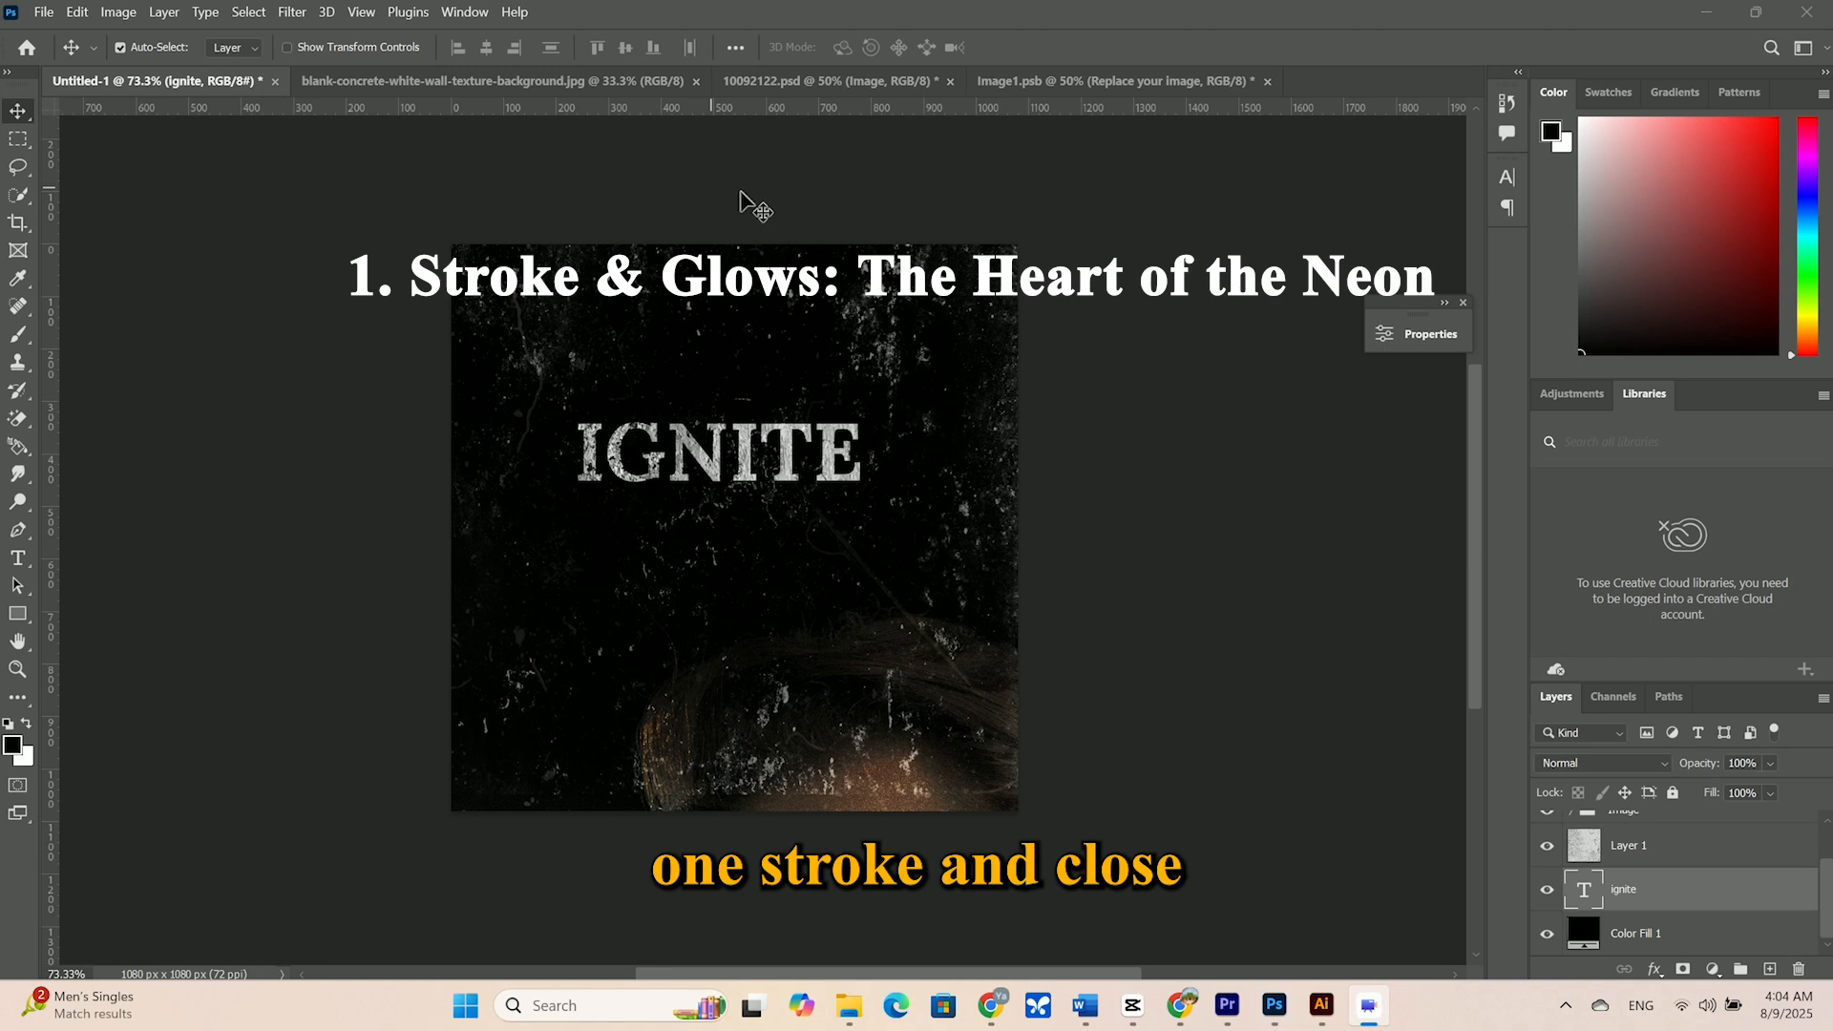
{"action": "left_click", "coordinate": [1641, 888]}
{"action": "left_click", "coordinate": [1653, 971]}
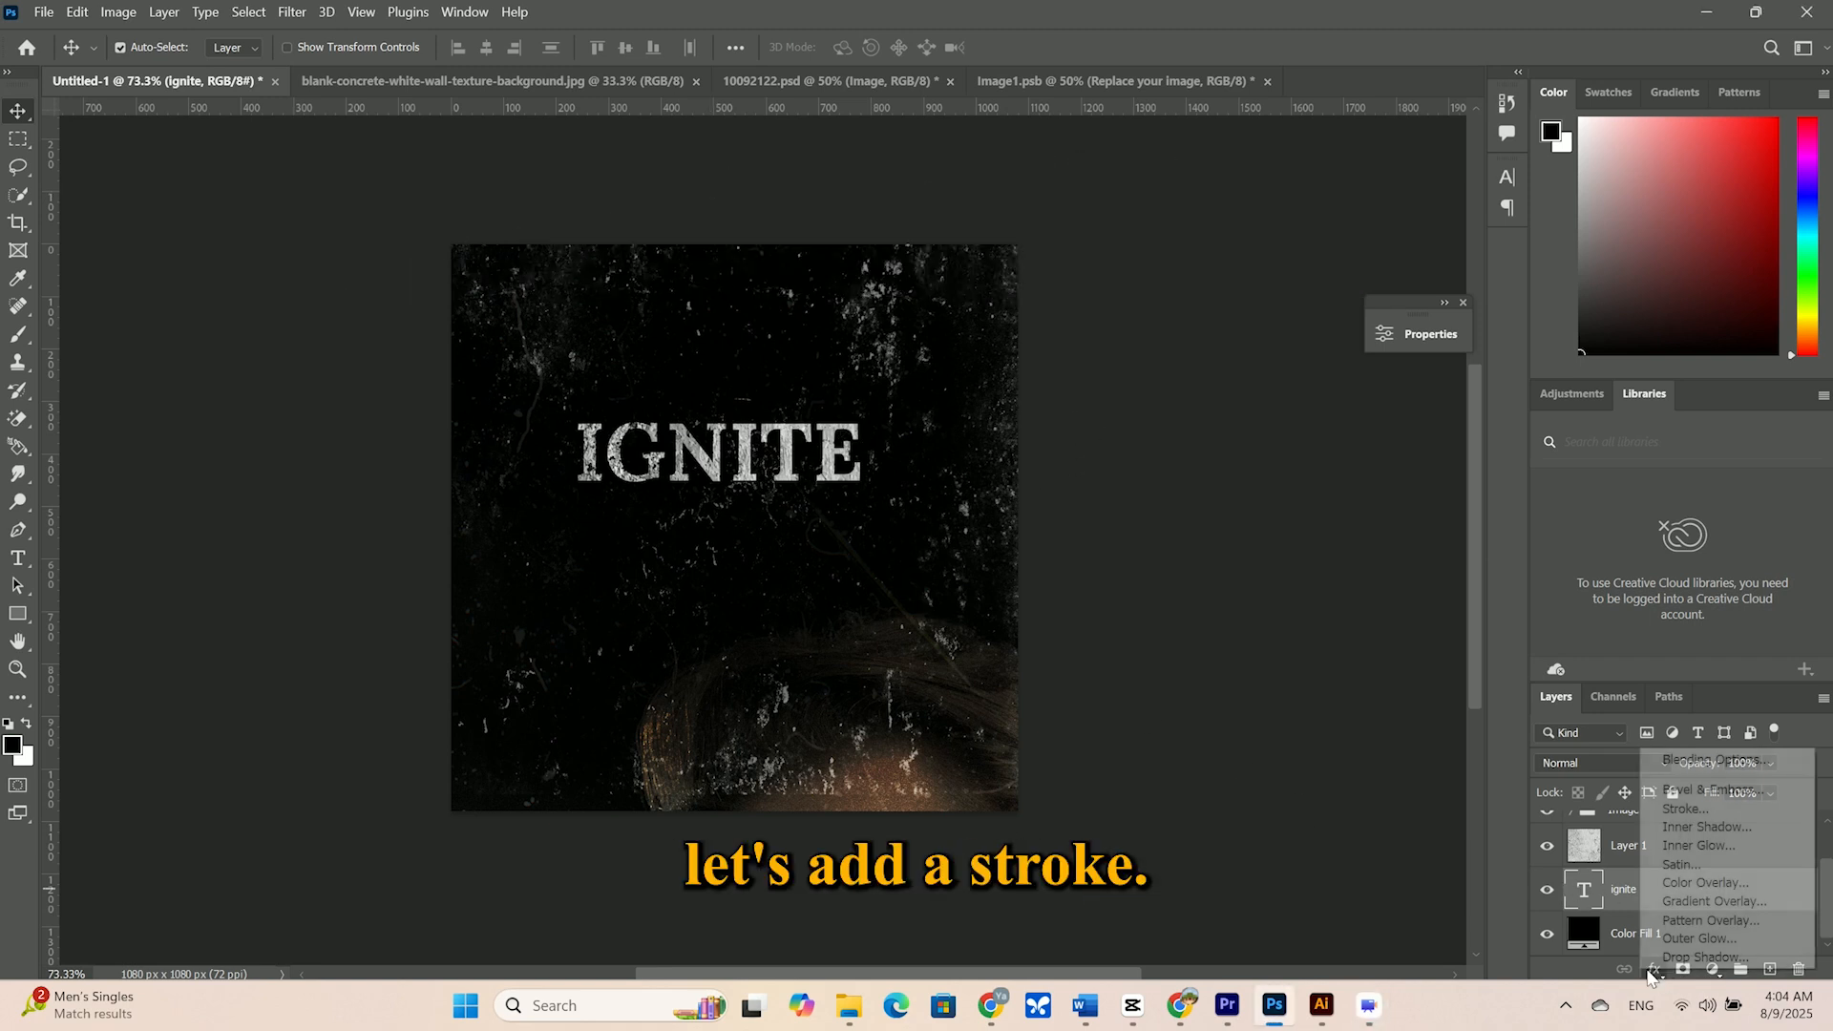
{"action": "left_click", "coordinate": [1685, 809]}
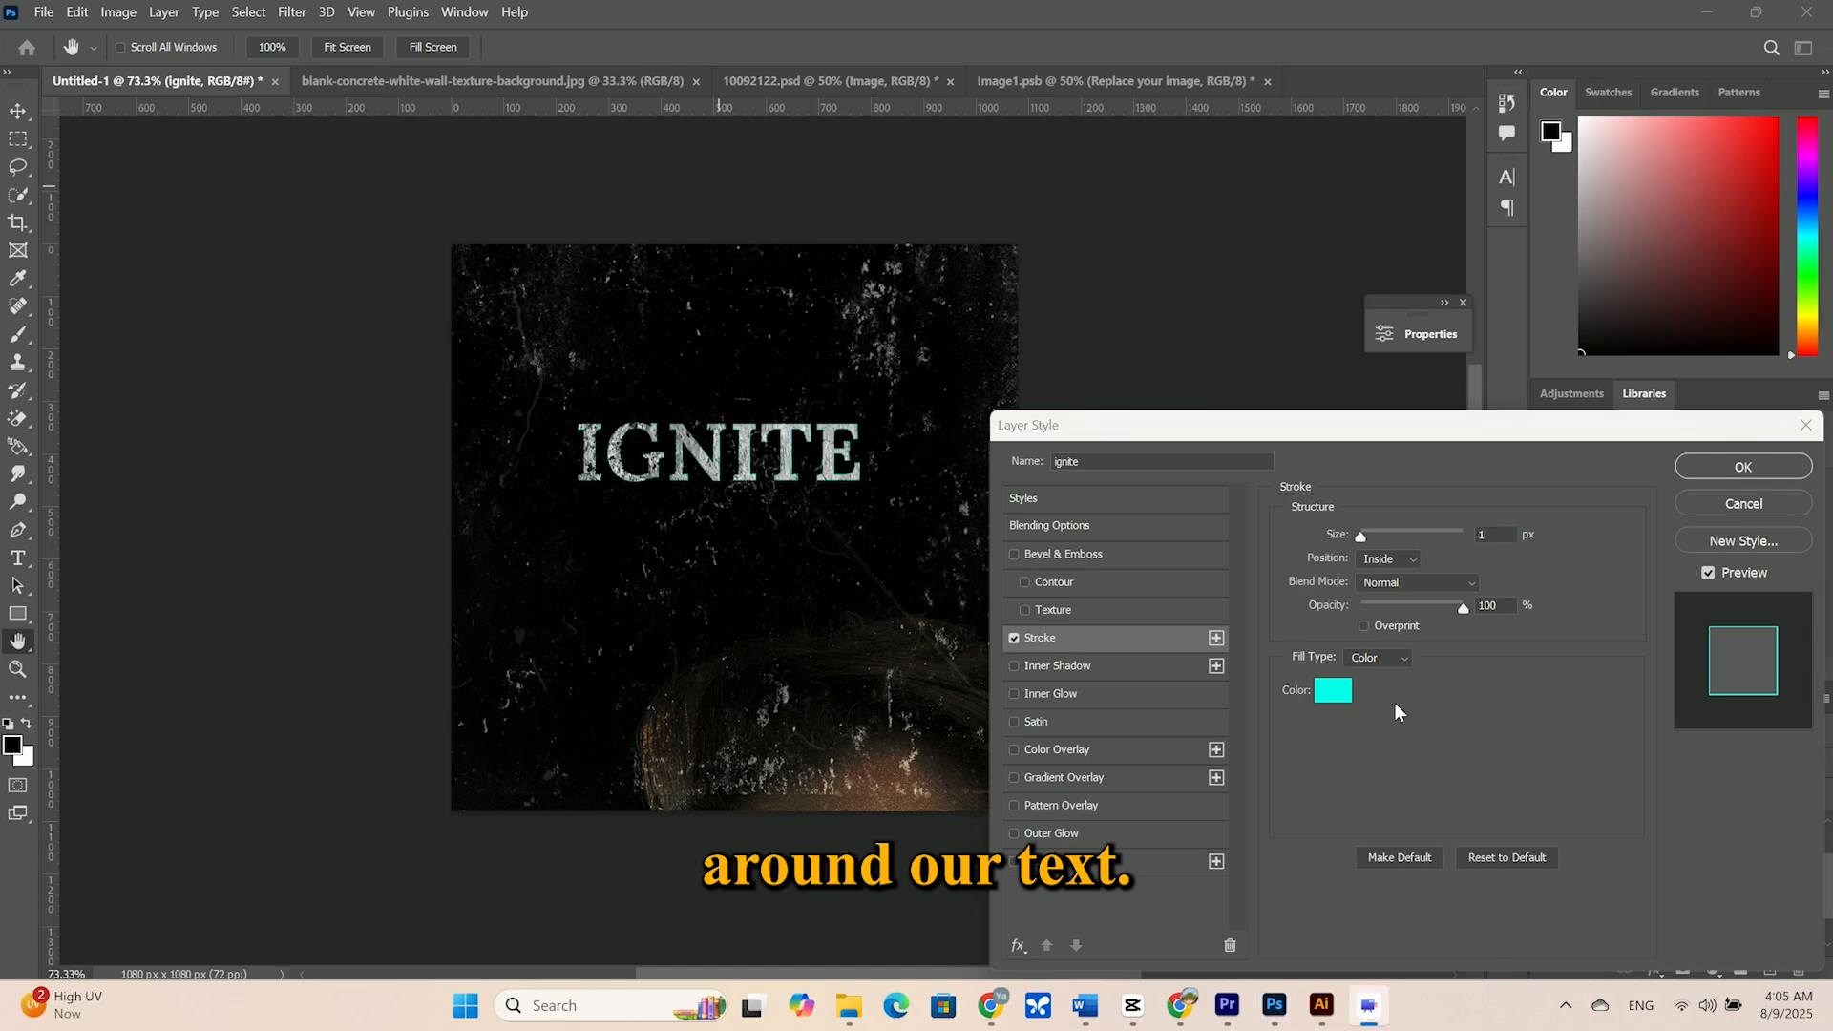
{"action": "left_click", "coordinate": [1330, 694]}
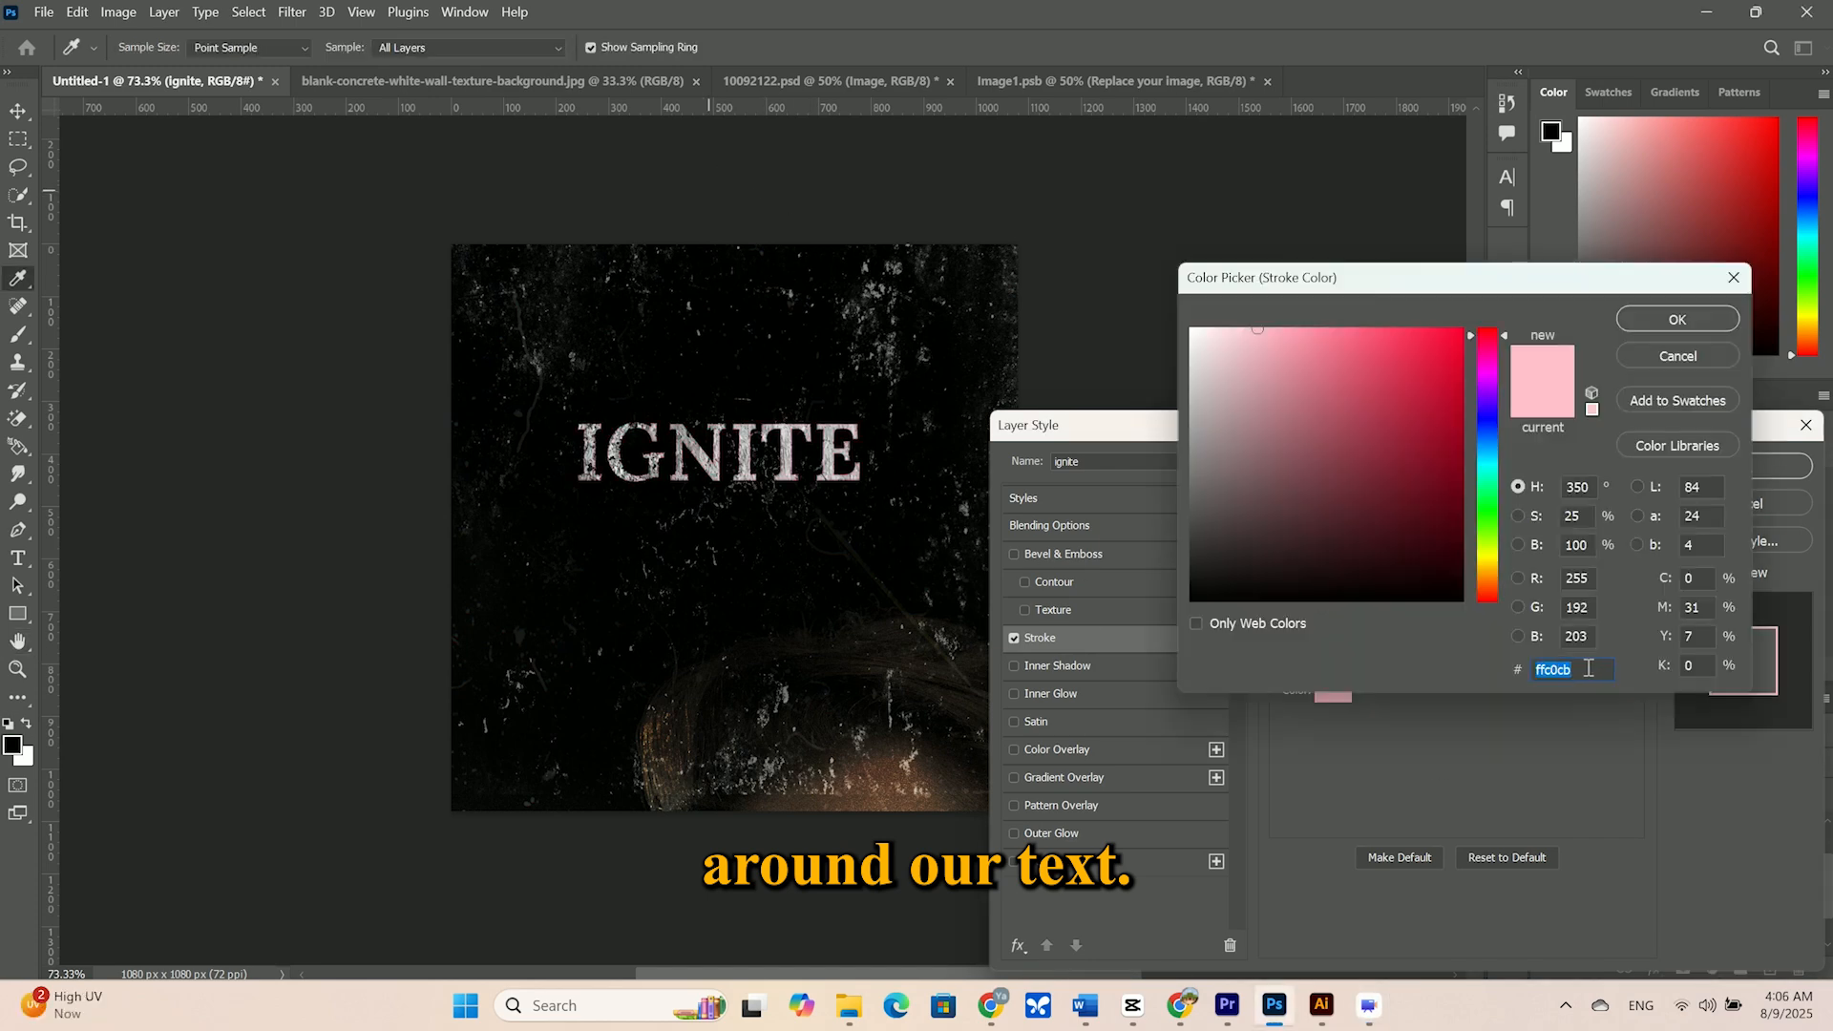
{"action": "type", "text": "#FF007F"}
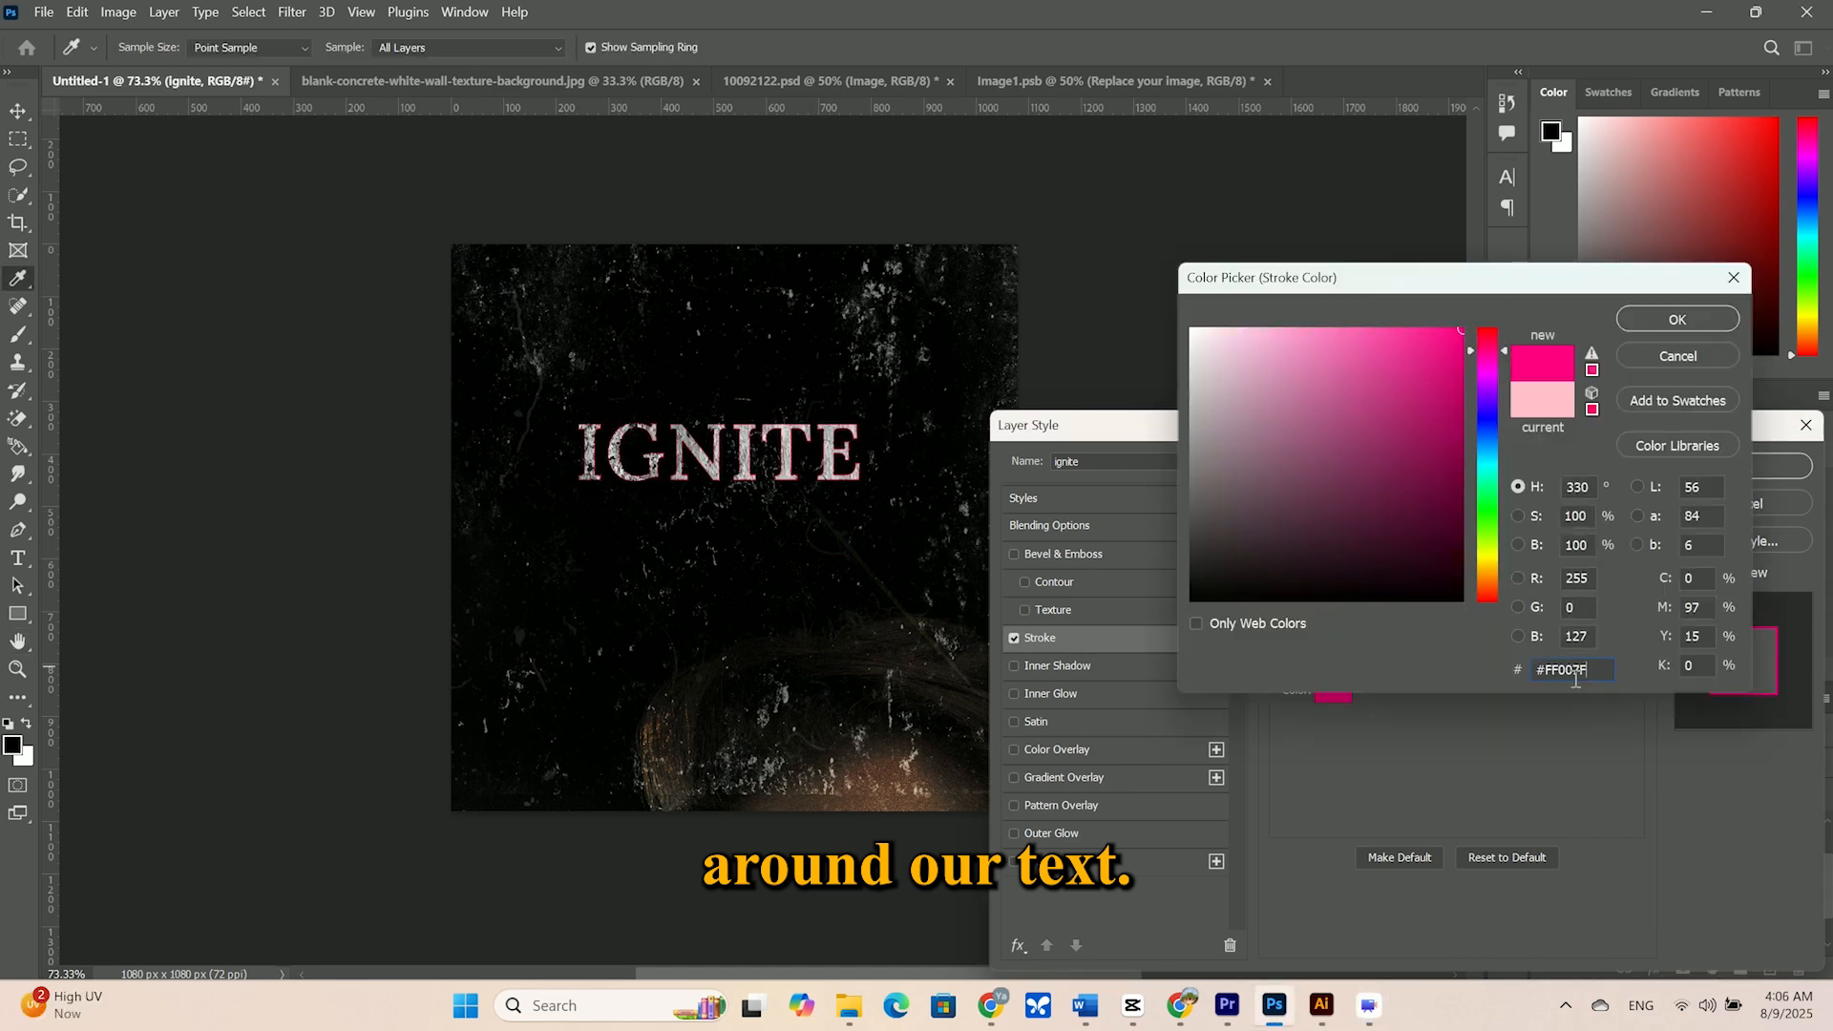
{"action": "left_click", "coordinate": [1676, 321]}
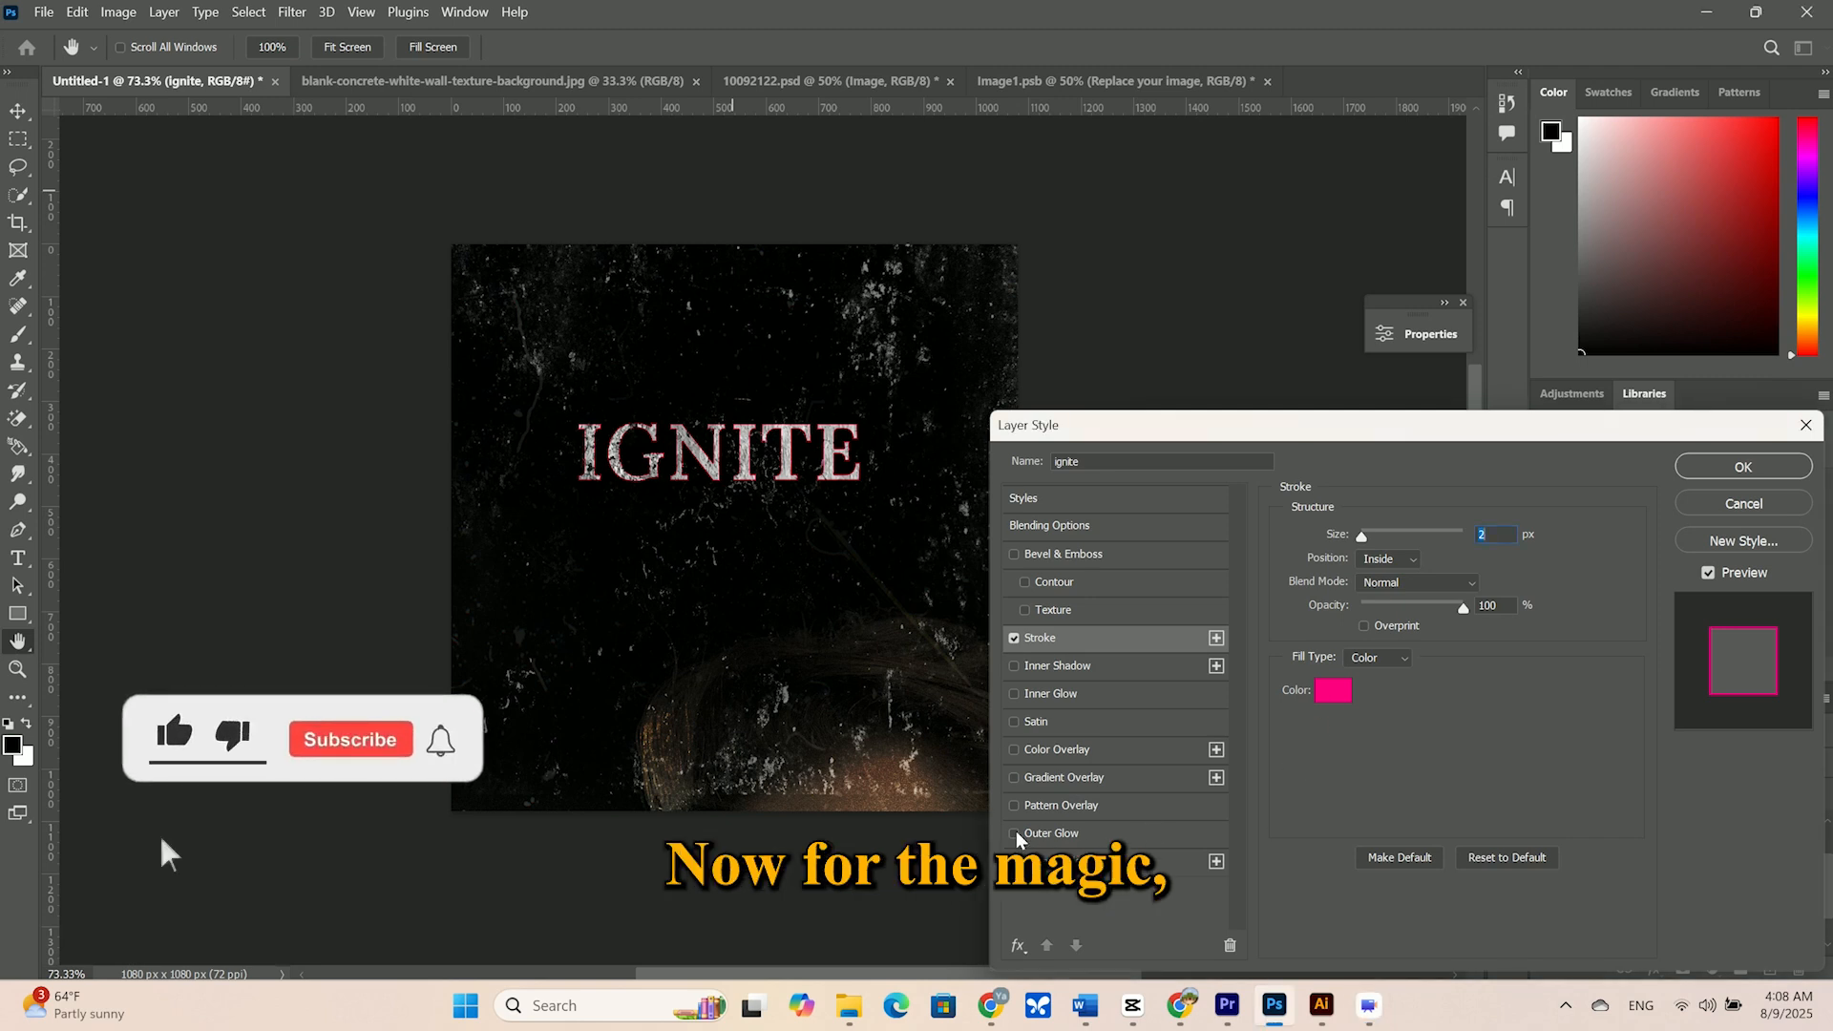
Add a white #FFFFFF outer glow to the text with 68% opacity, 27% spread and 95 px size, and apply the layer style
{"action": "left_click", "coordinate": [1046, 832]}
{"action": "left_click", "coordinate": [1337, 607]}
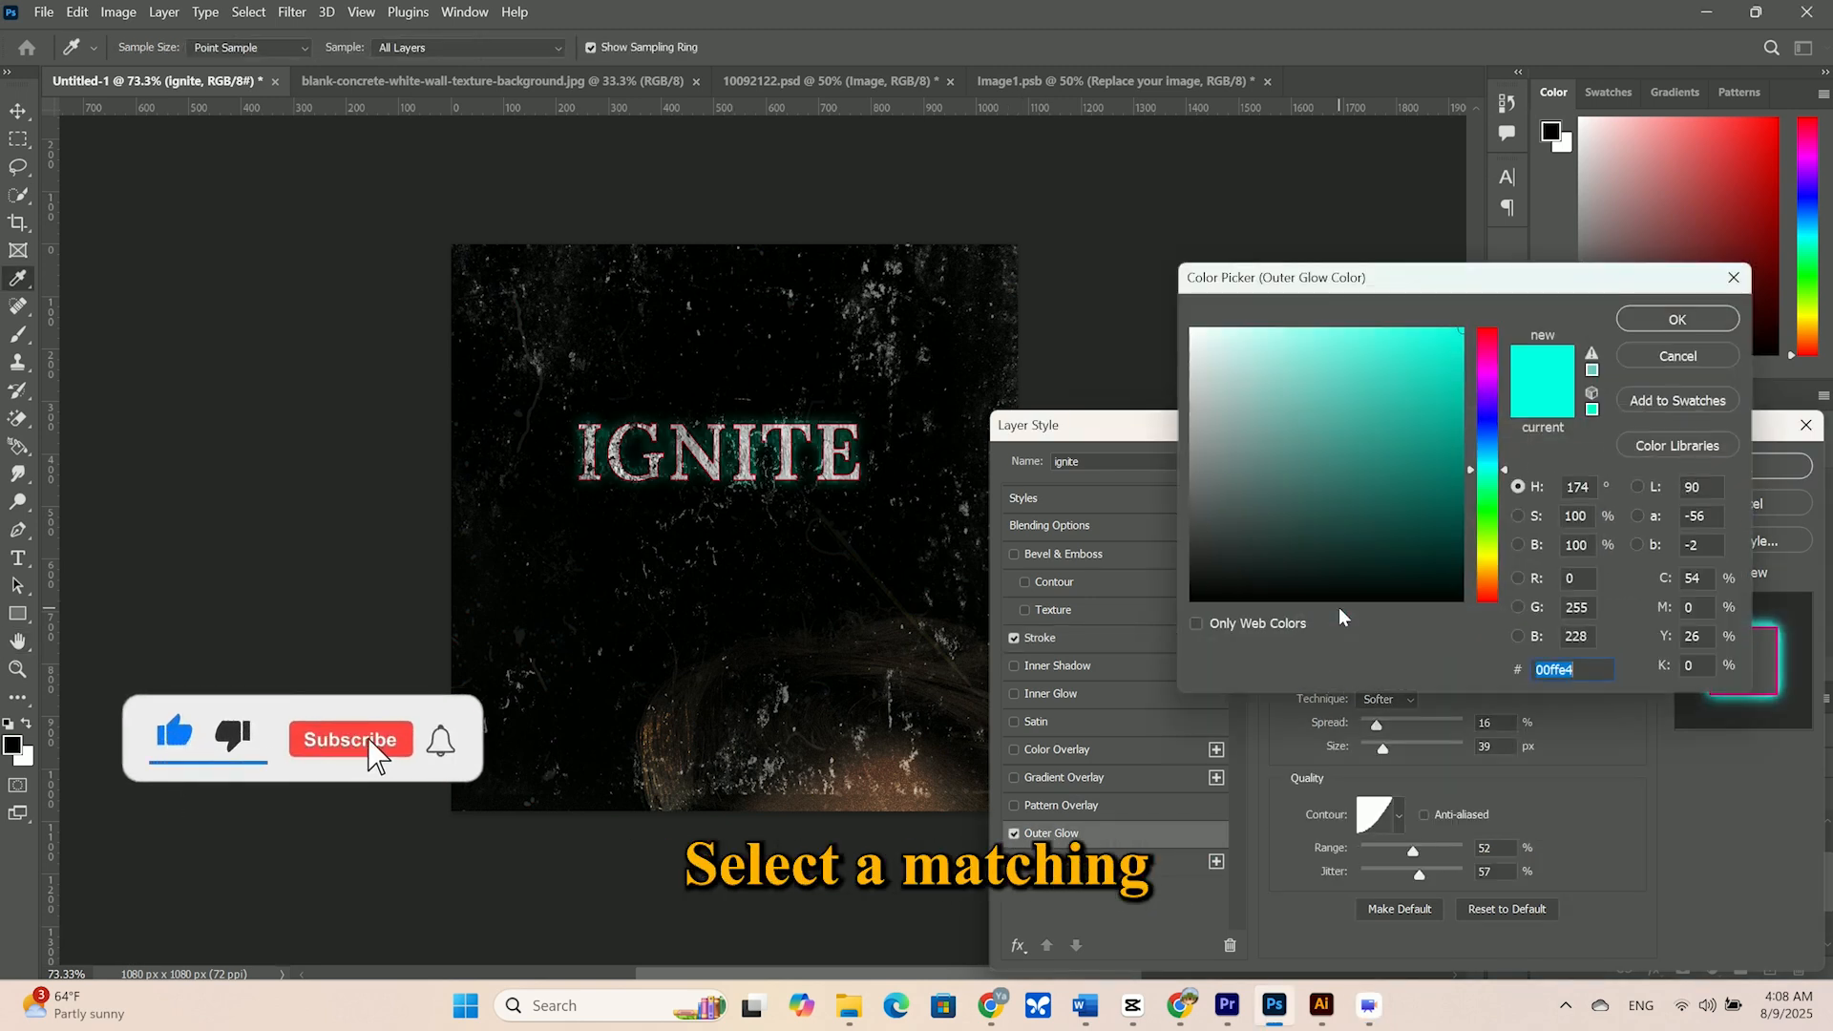
{"action": "type", "text": "#FFFFFF"}
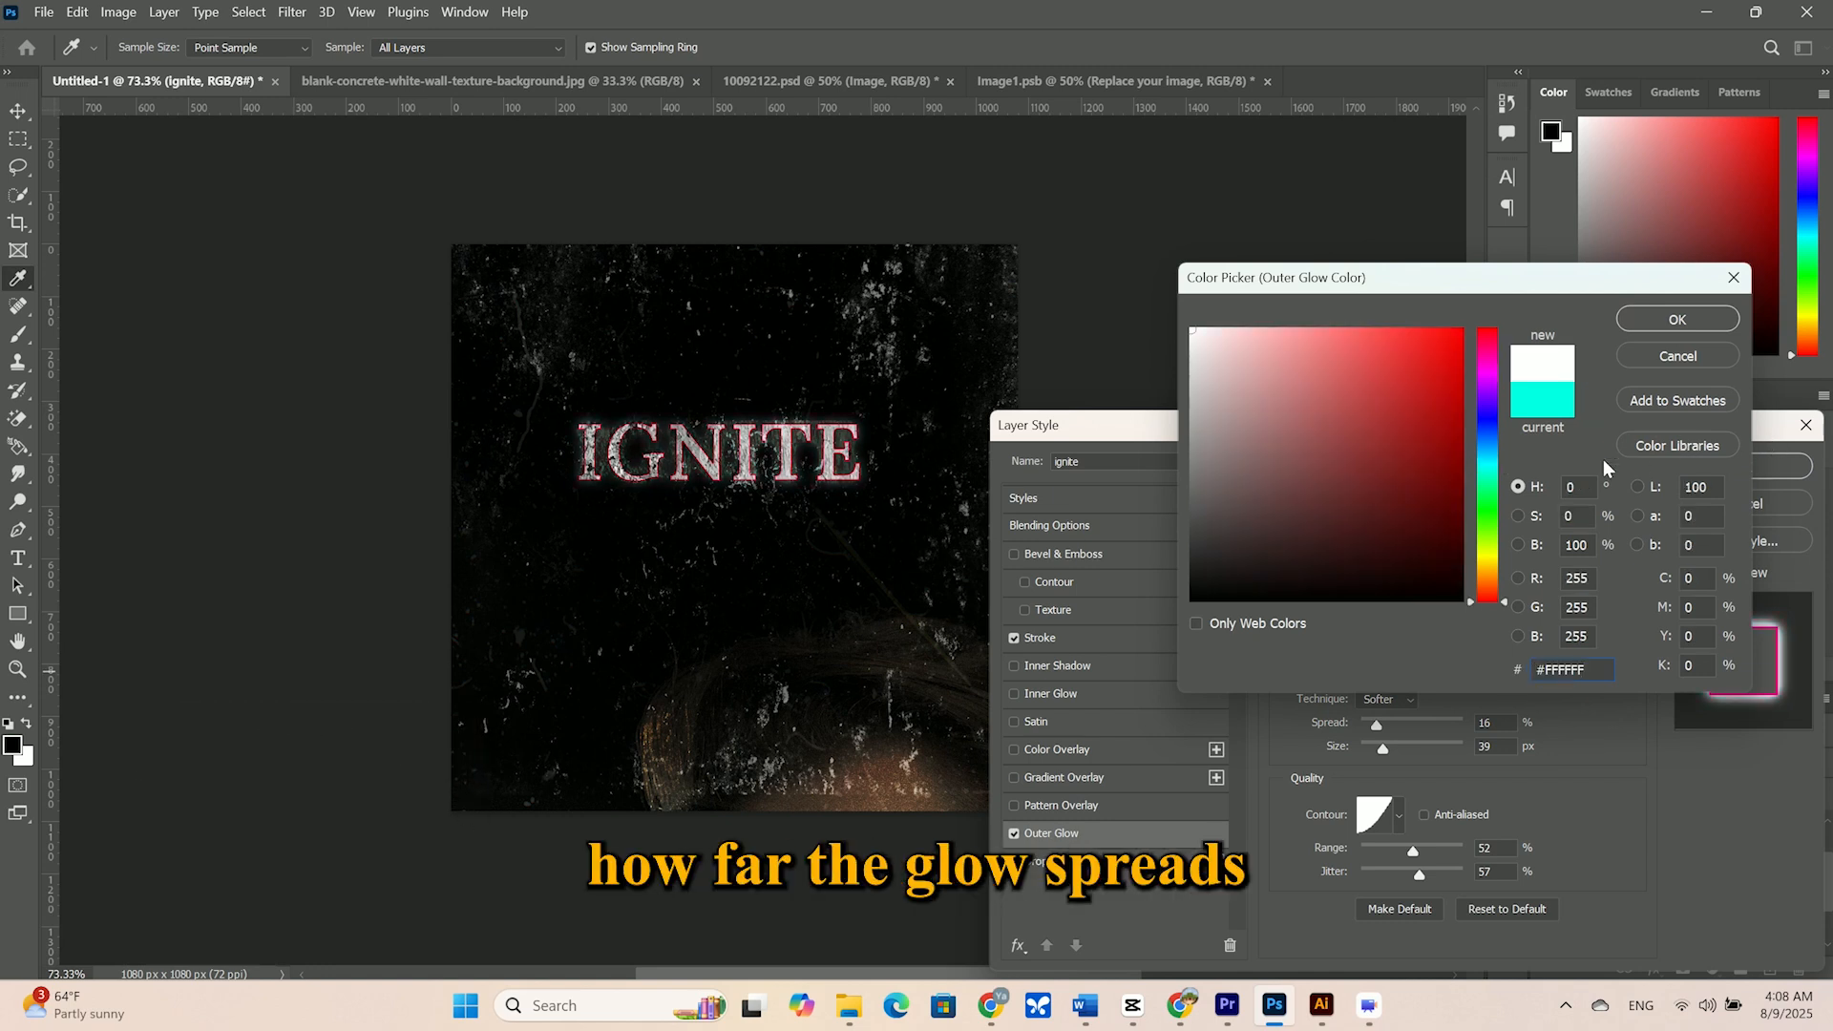
{"action": "left_click", "coordinate": [1678, 319]}
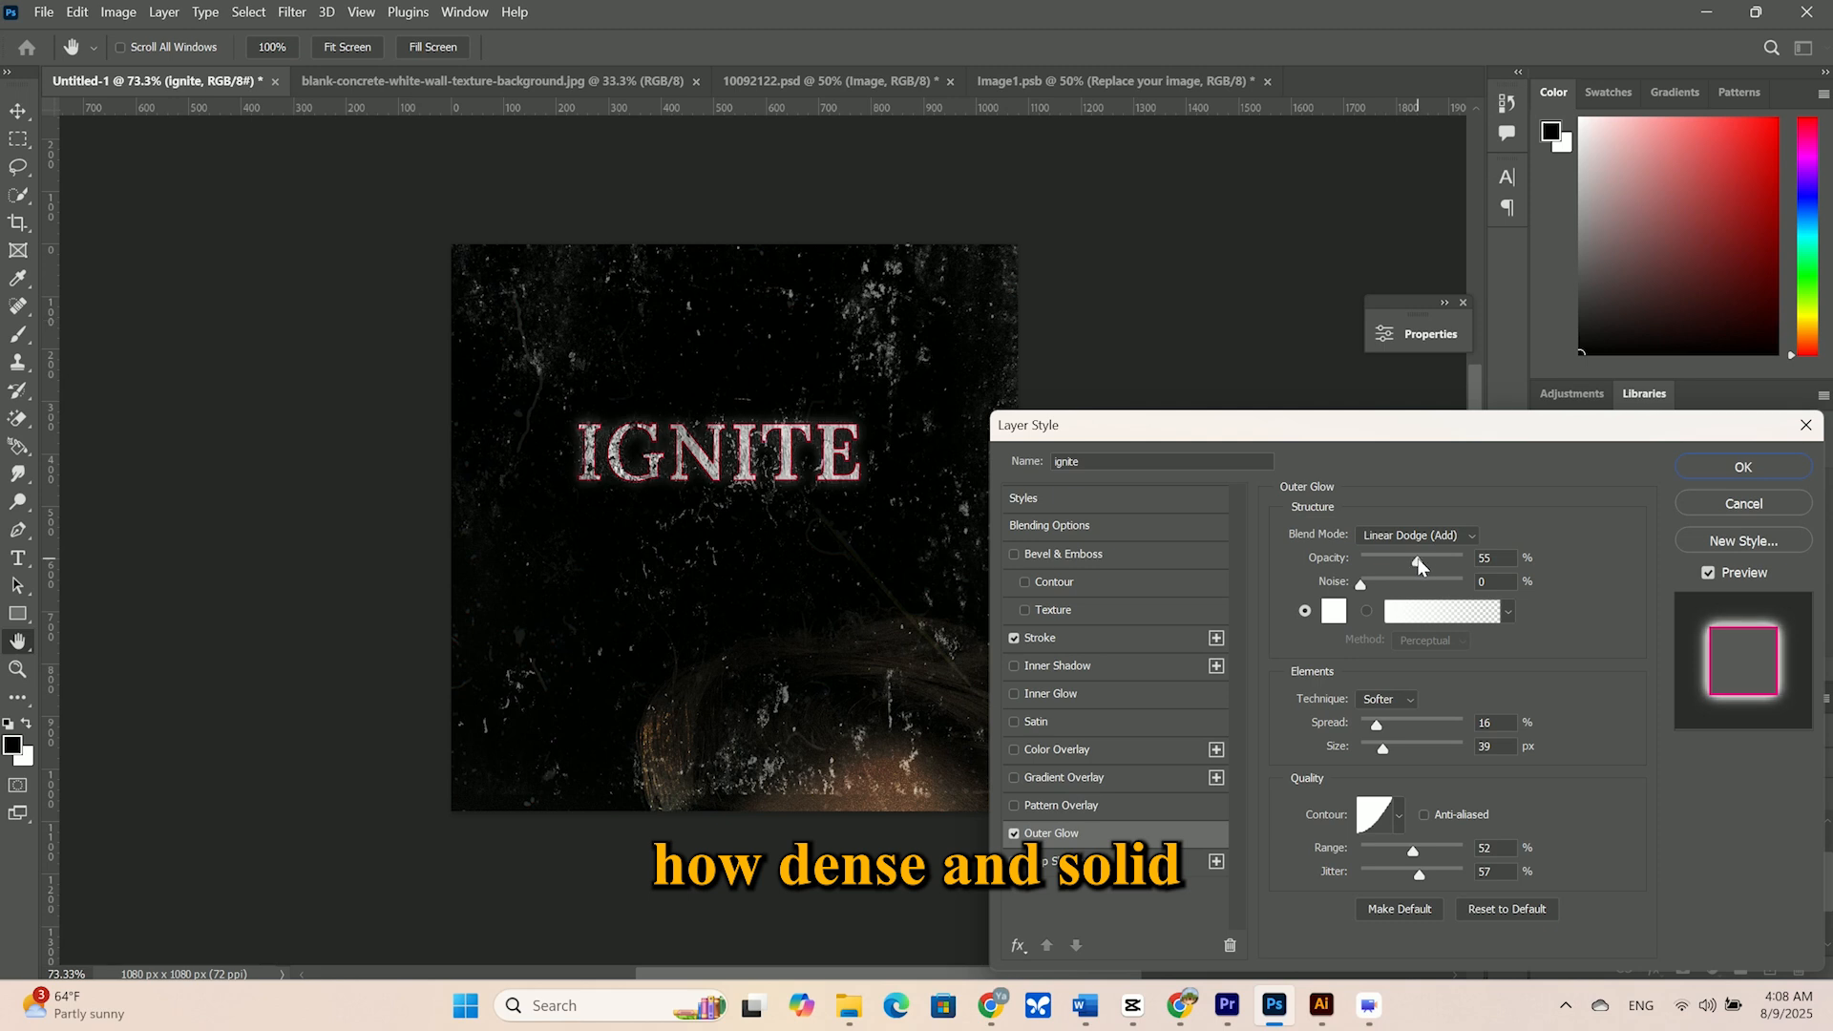
{"action": "left_click_drag", "start_coordinate": [1419, 564], "coordinate": [1416, 564]}
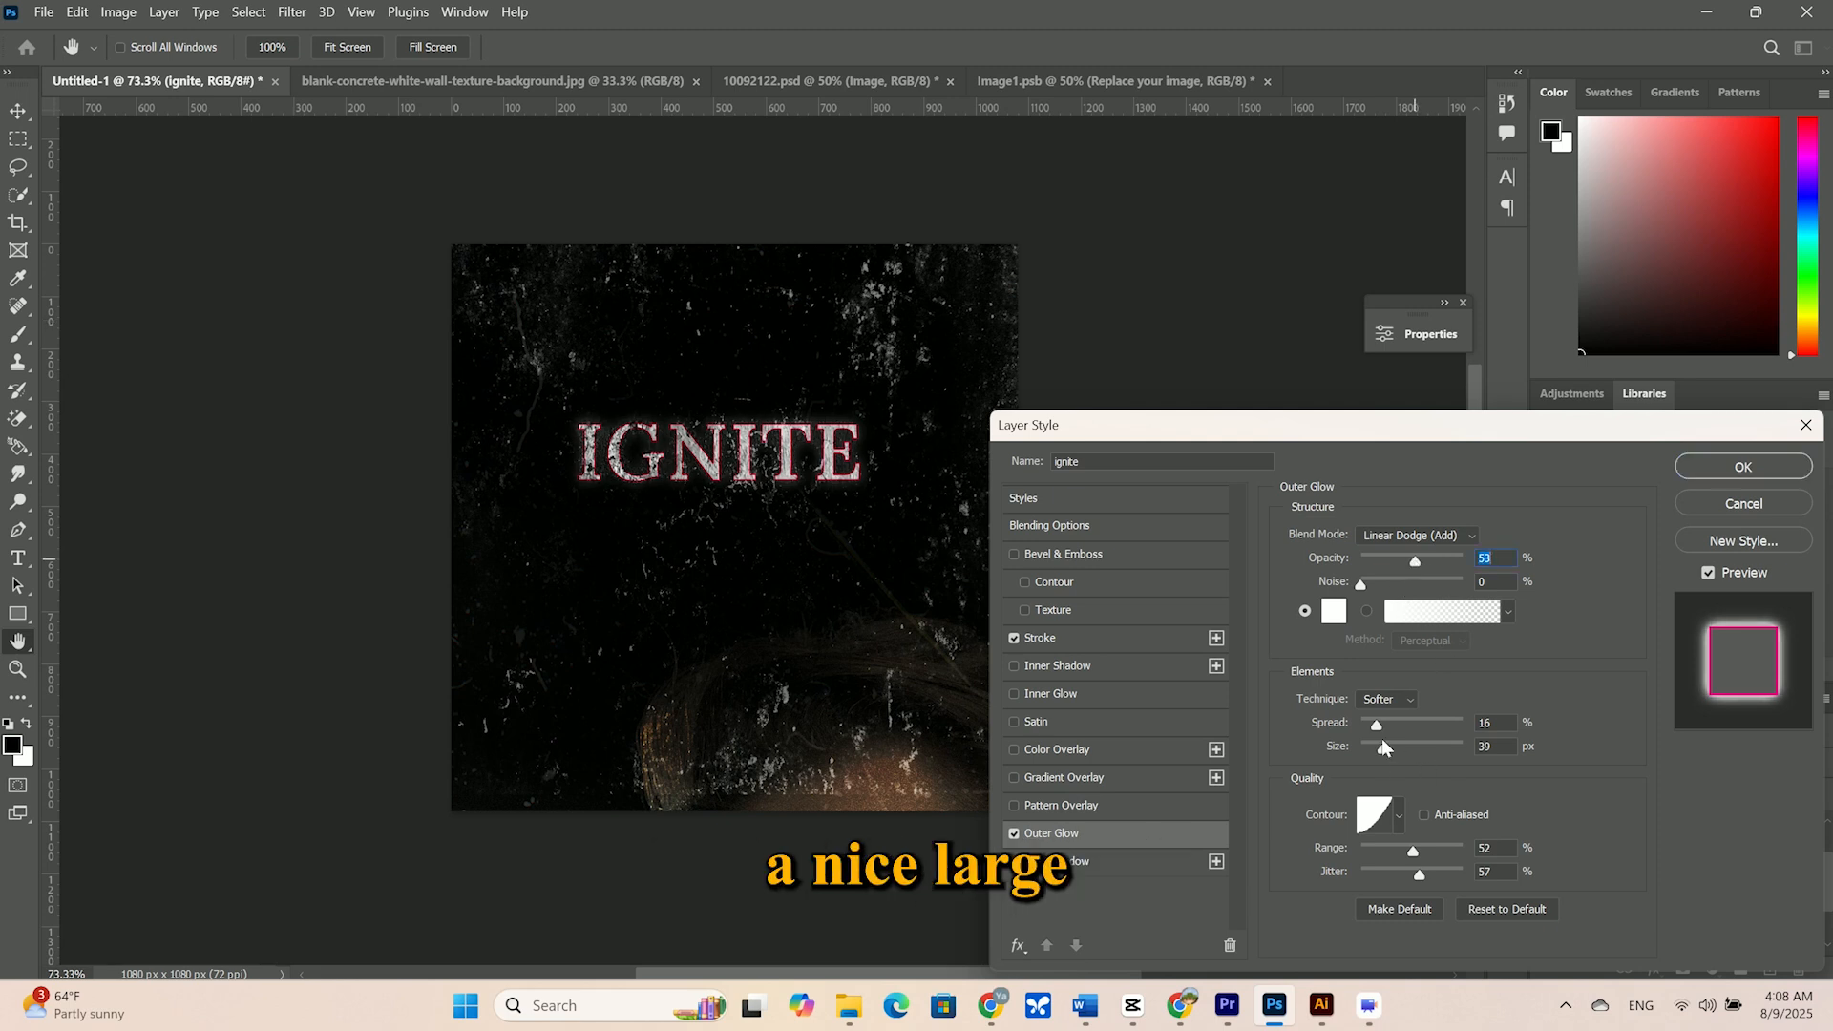
{"action": "left_click_drag", "start_coordinate": [1381, 745], "coordinate": [1402, 754]}
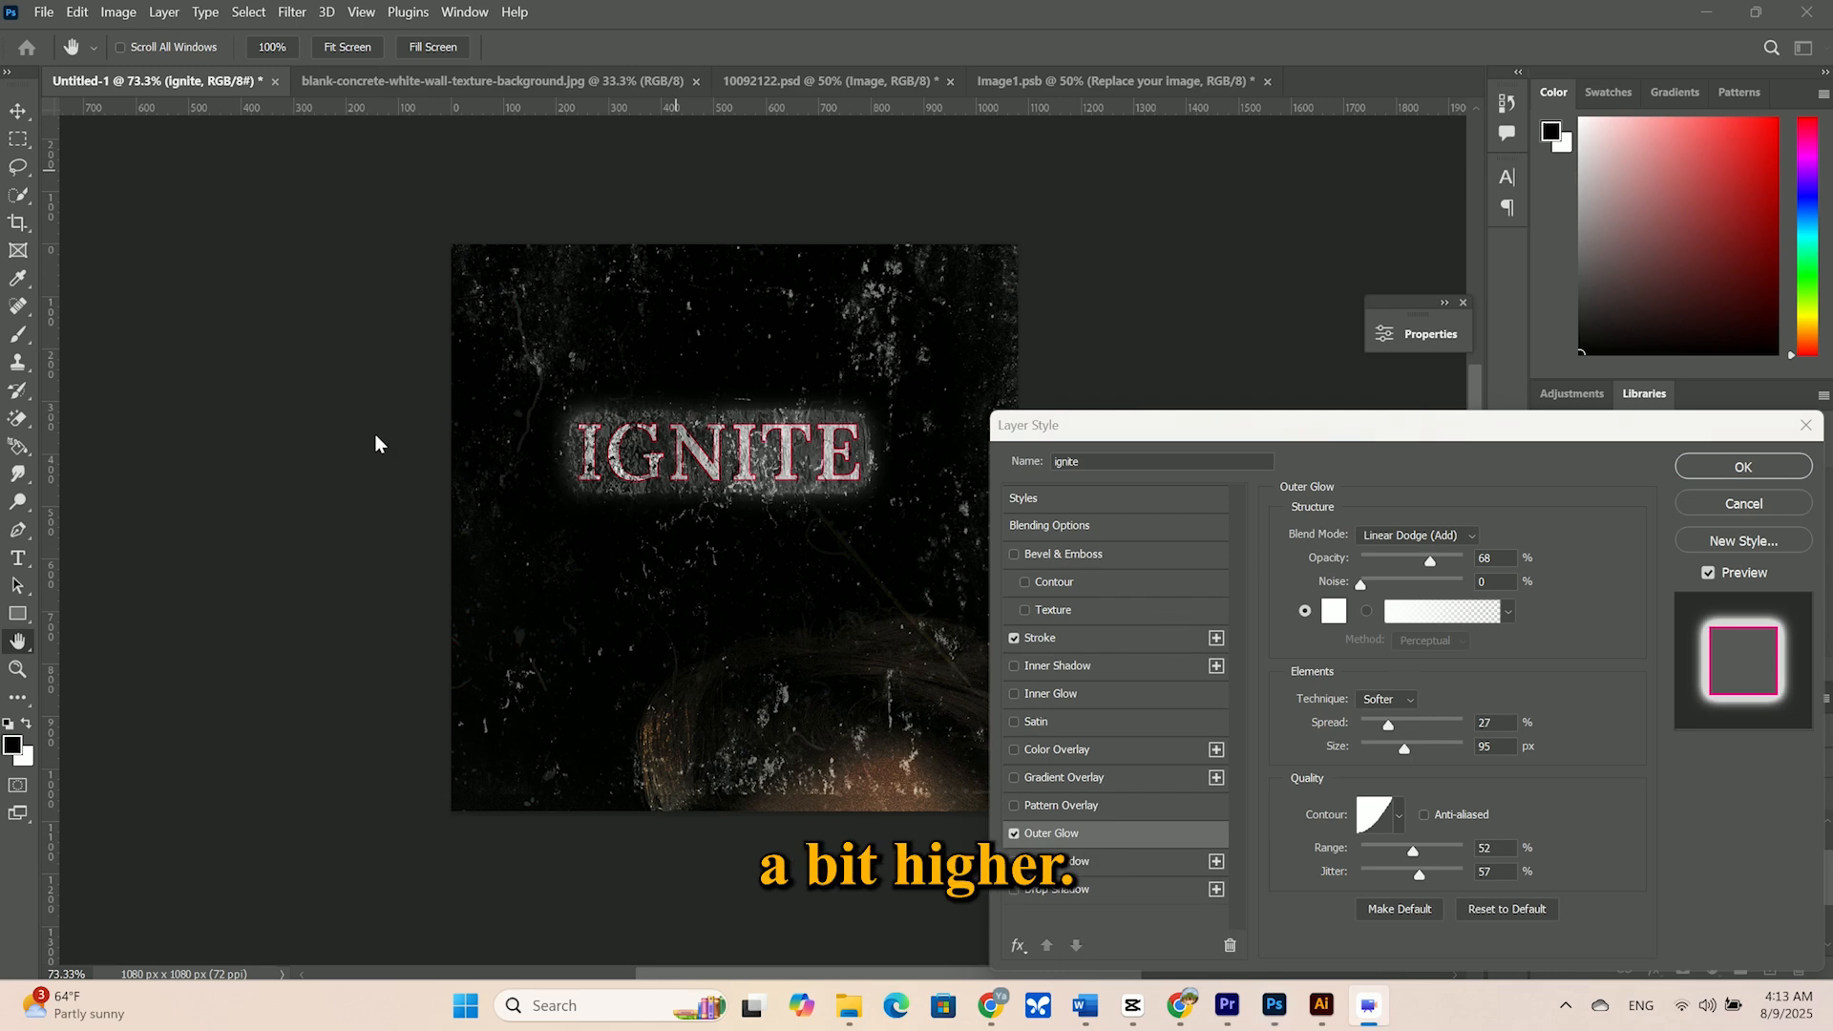
{"action": "left_click", "coordinate": [1706, 470]}
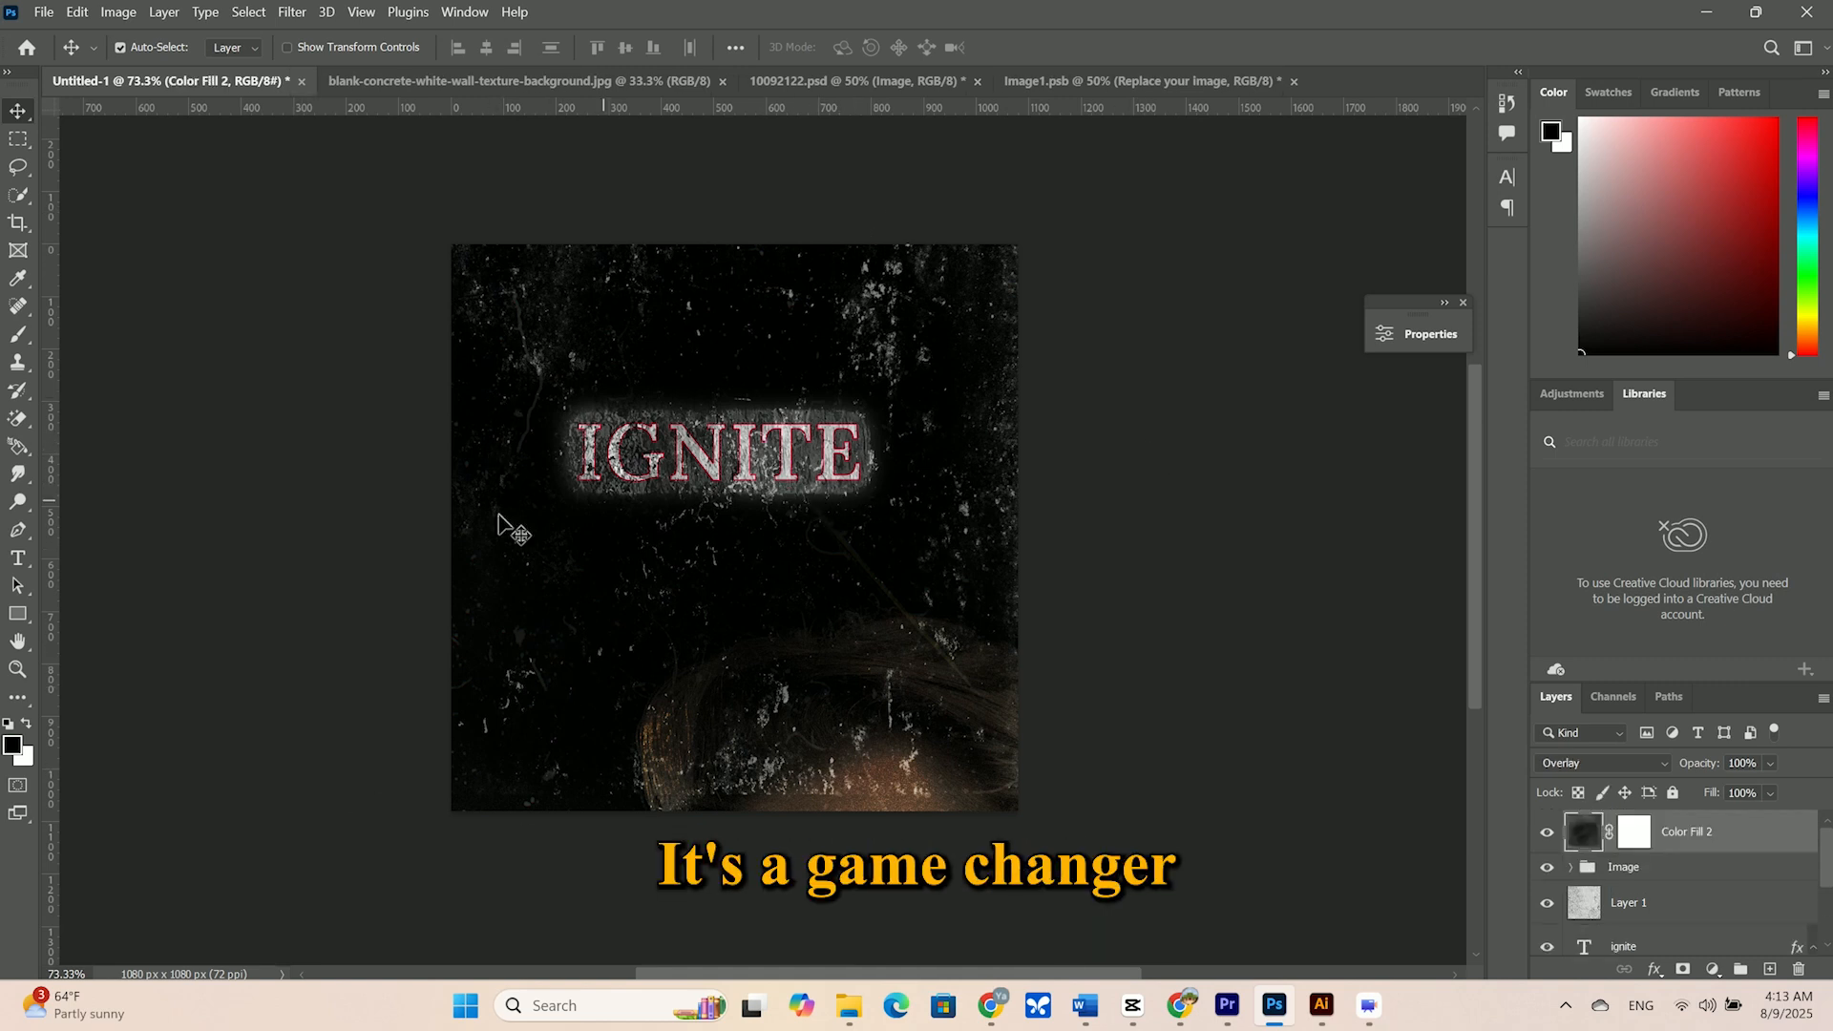
Add an inner glow to the ignite text layer with 100% opacity and 250 px size
{"action": "left_click", "coordinate": [1562, 819]}
{"action": "left_click", "coordinate": [1655, 970]}
{"action": "left_click", "coordinate": [1698, 847]}
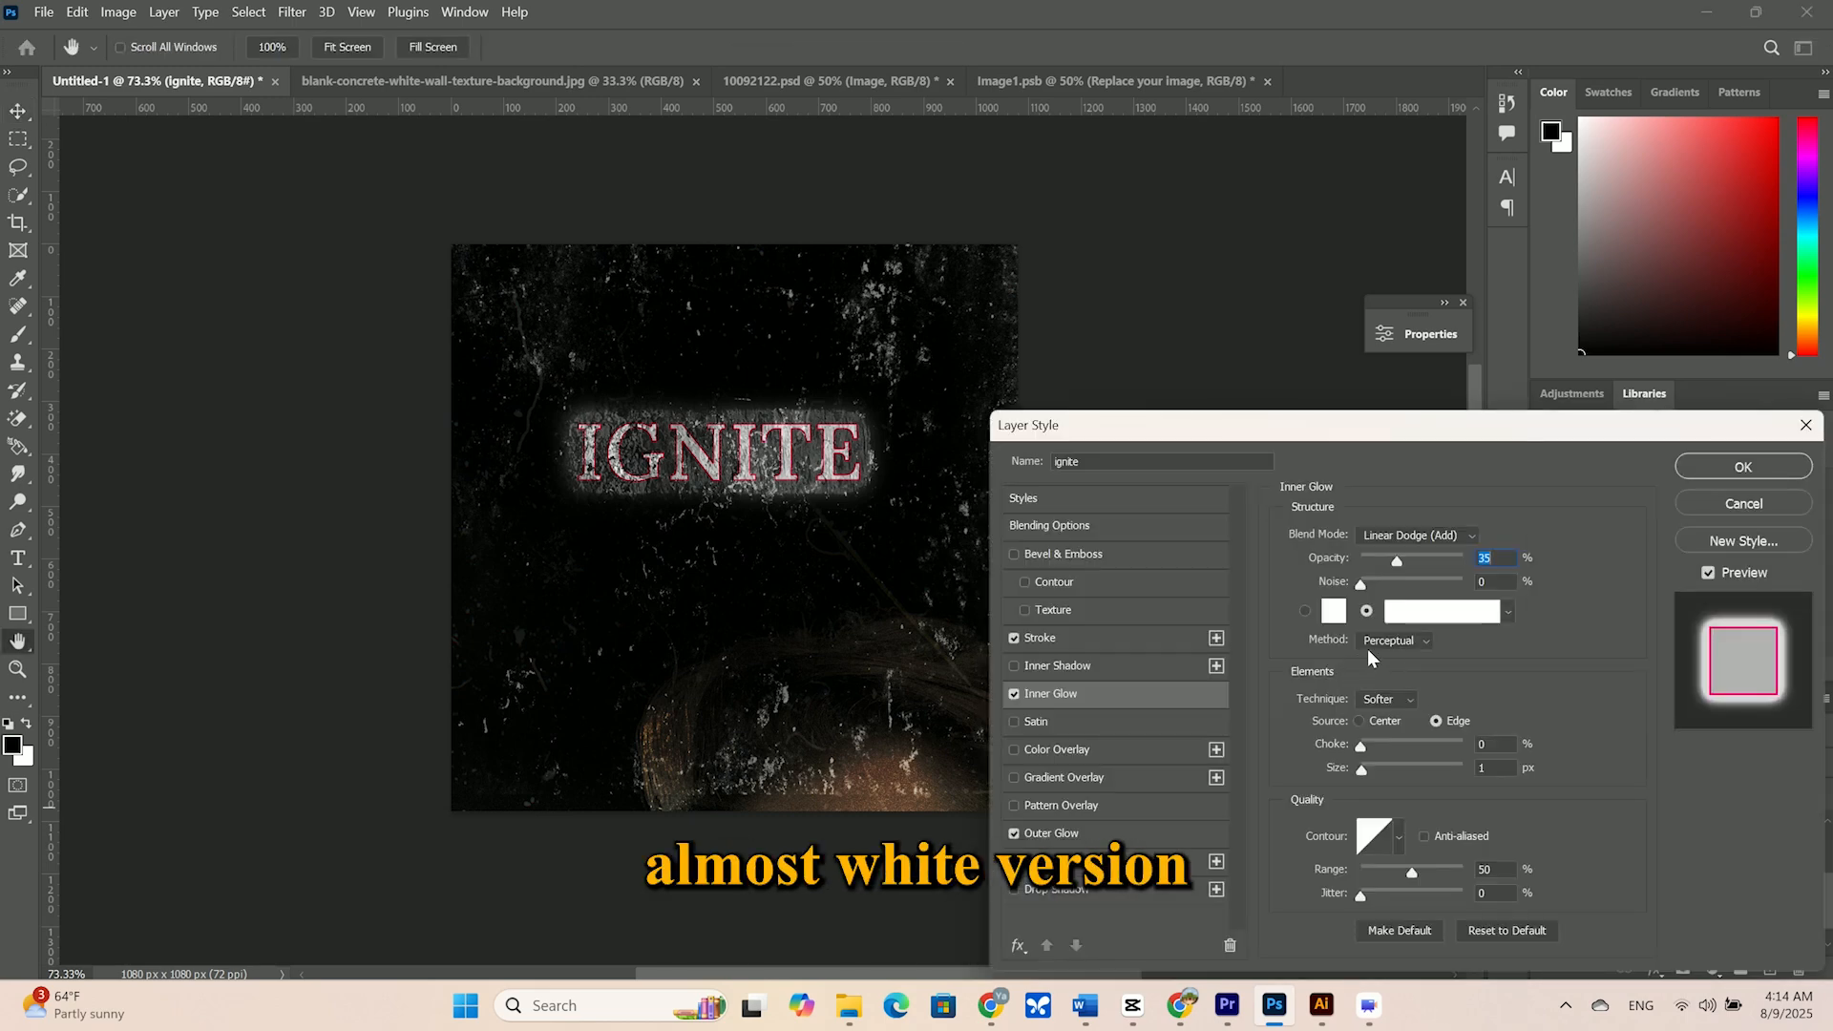
{"action": "left_click_drag", "start_coordinate": [1397, 561], "coordinate": [1470, 550]}
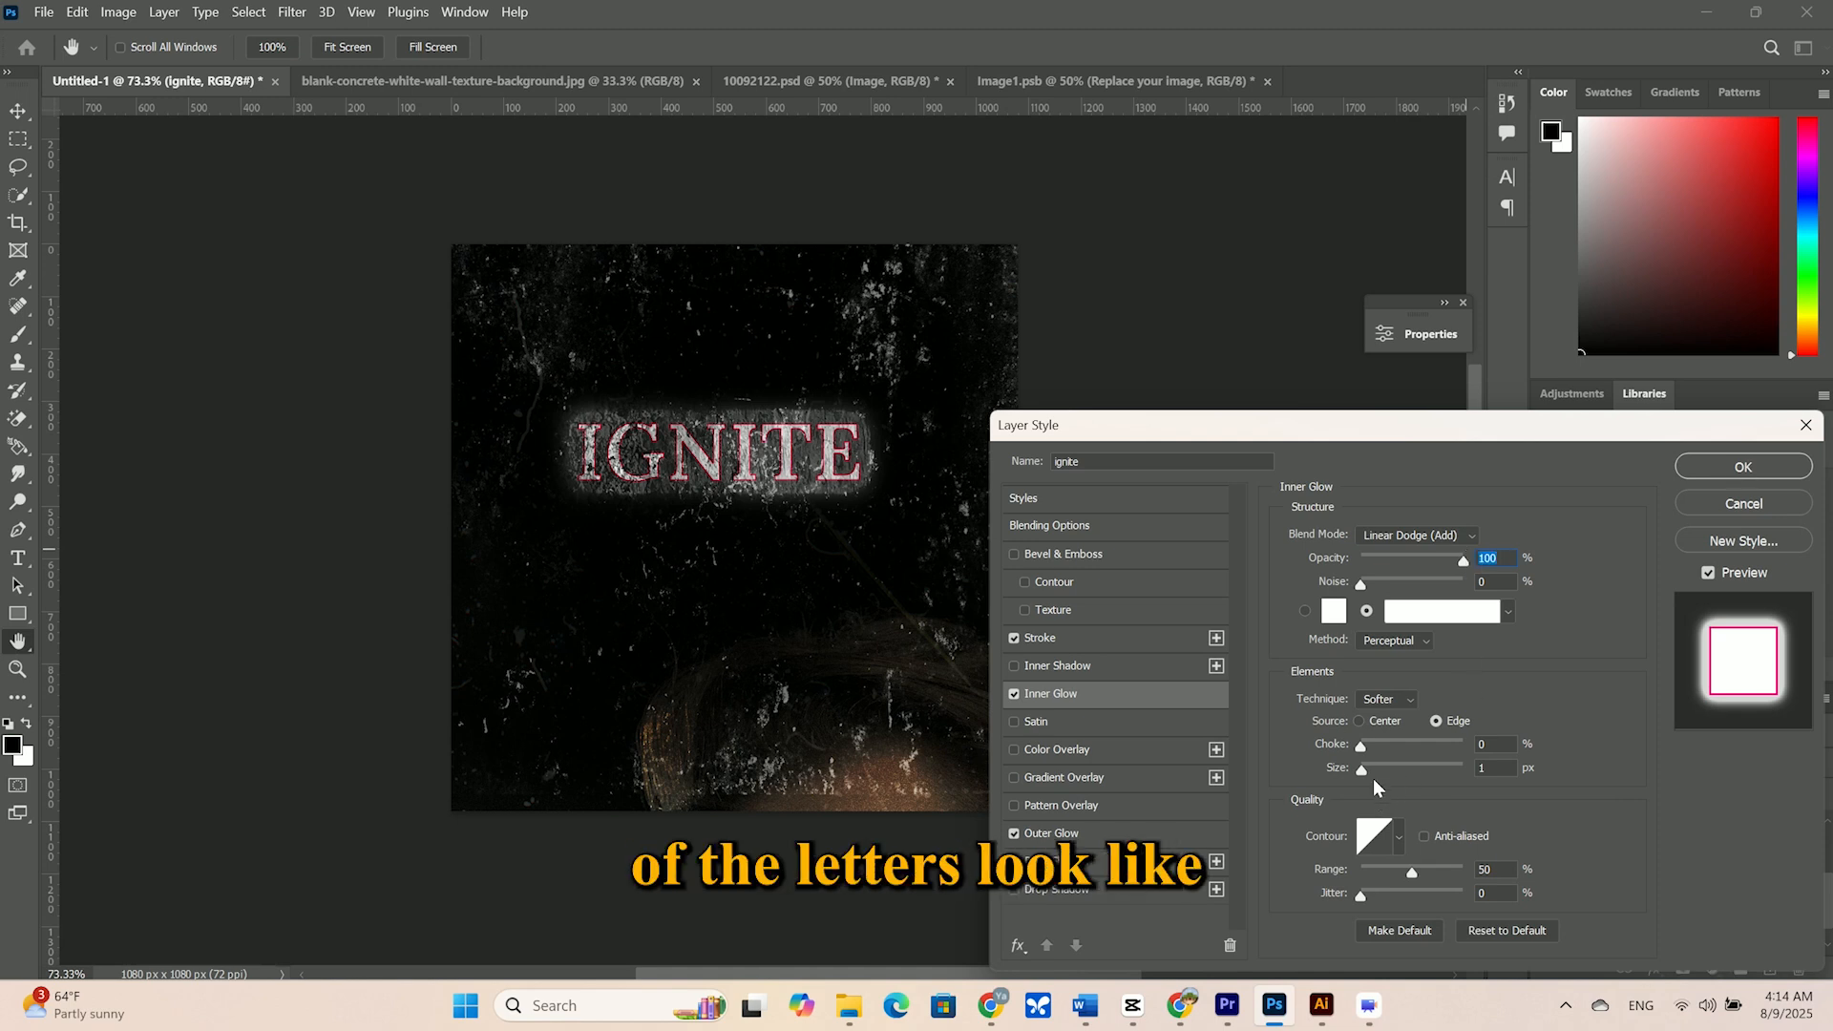
{"action": "left_click_drag", "start_coordinate": [1362, 770], "coordinate": [1495, 804]}
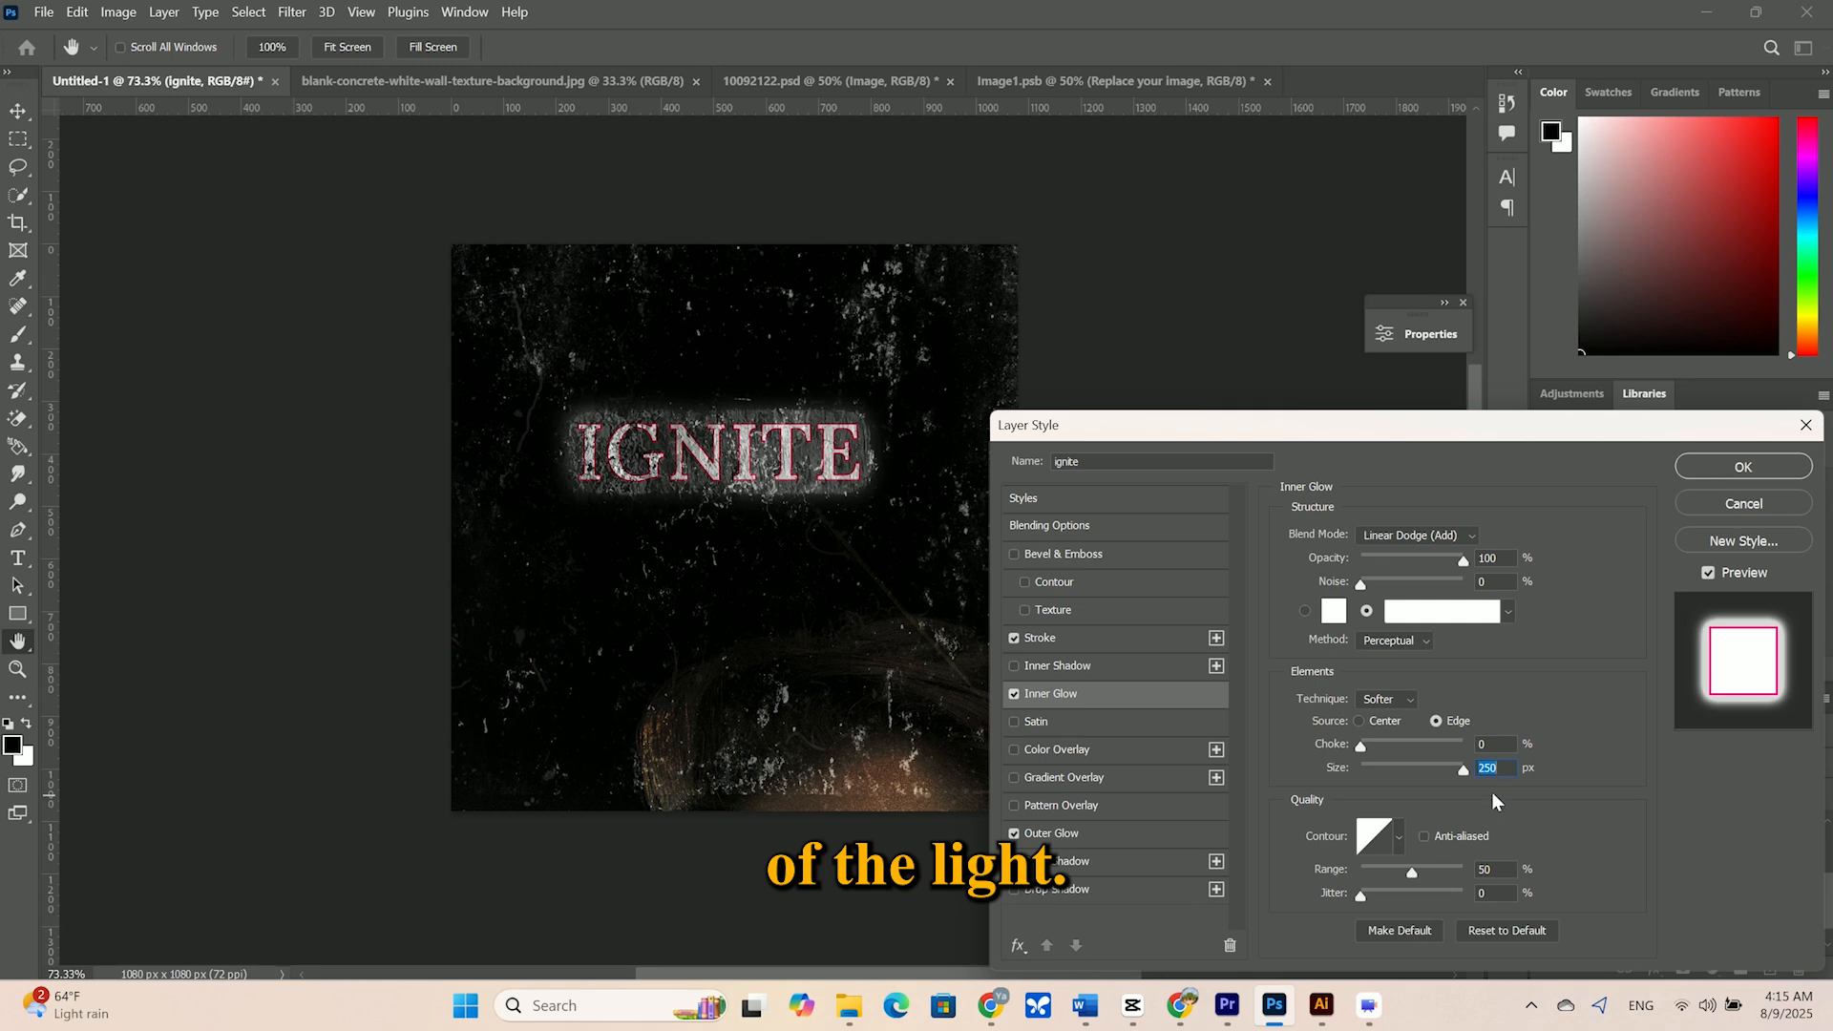
Readjust the inner glow's size, noise and technique, and apply the layer style
{"action": "type", "text": "0"}
{"action": "left_click_drag", "start_coordinate": [1361, 772], "coordinate": [1392, 772]}
{"action": "left_click_drag", "start_coordinate": [1361, 584], "coordinate": [1374, 614]}
{"action": "left_click", "coordinate": [1404, 707]}
{"action": "left_click", "coordinate": [1392, 714]}
{"action": "left_click", "coordinate": [1743, 468]}
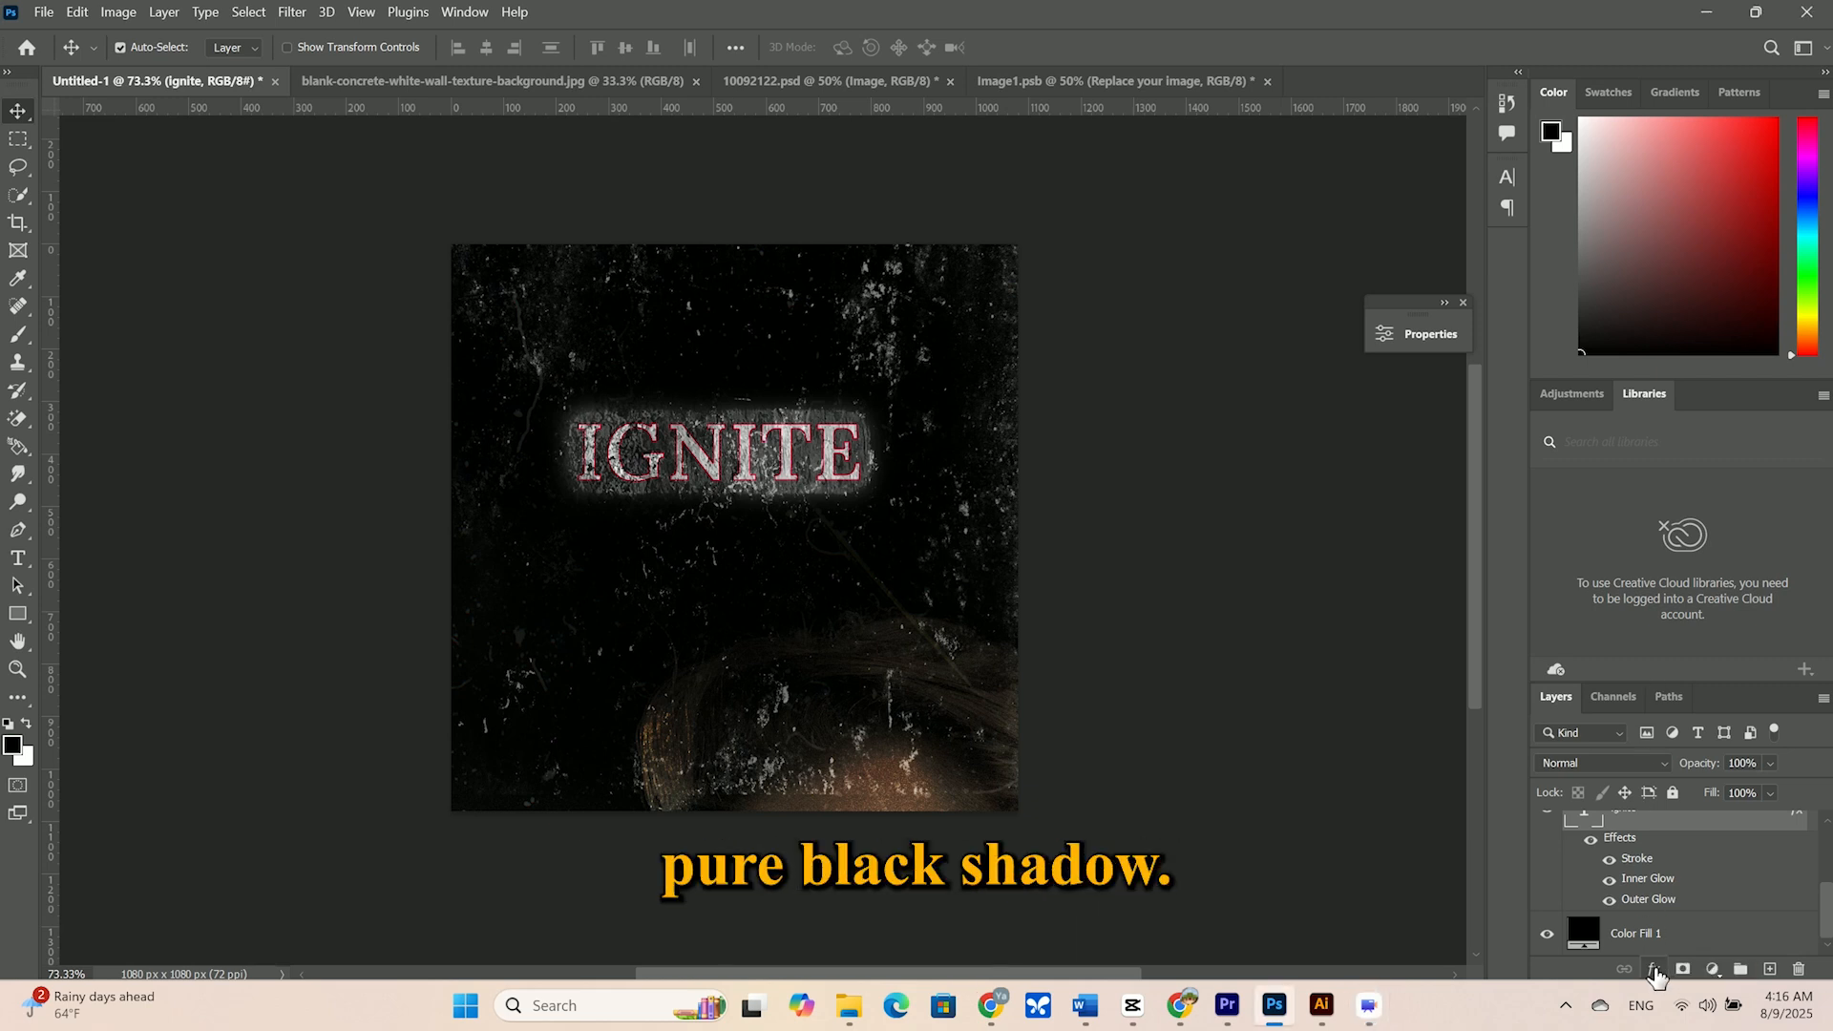
Add a drop shadow to the ignite text layer and change its color to dark blue
{"action": "left_click", "coordinate": [1655, 971]}
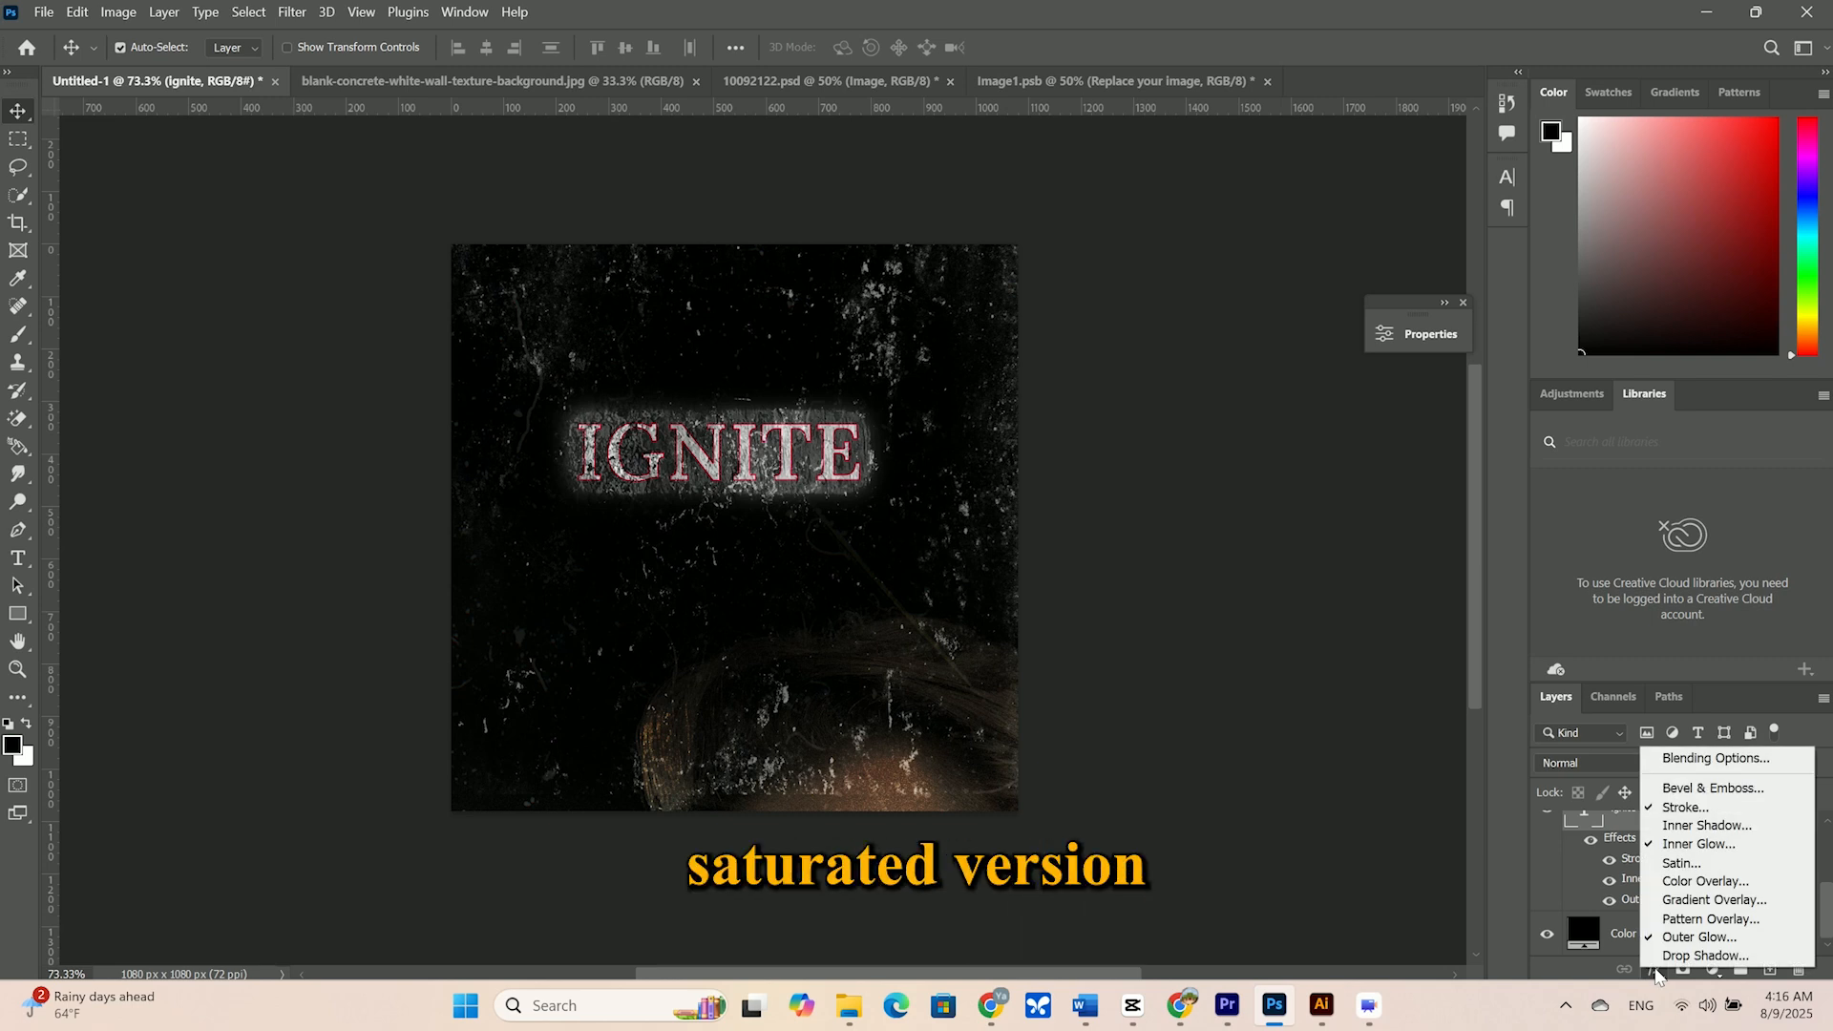
{"action": "left_click", "coordinate": [1709, 956]}
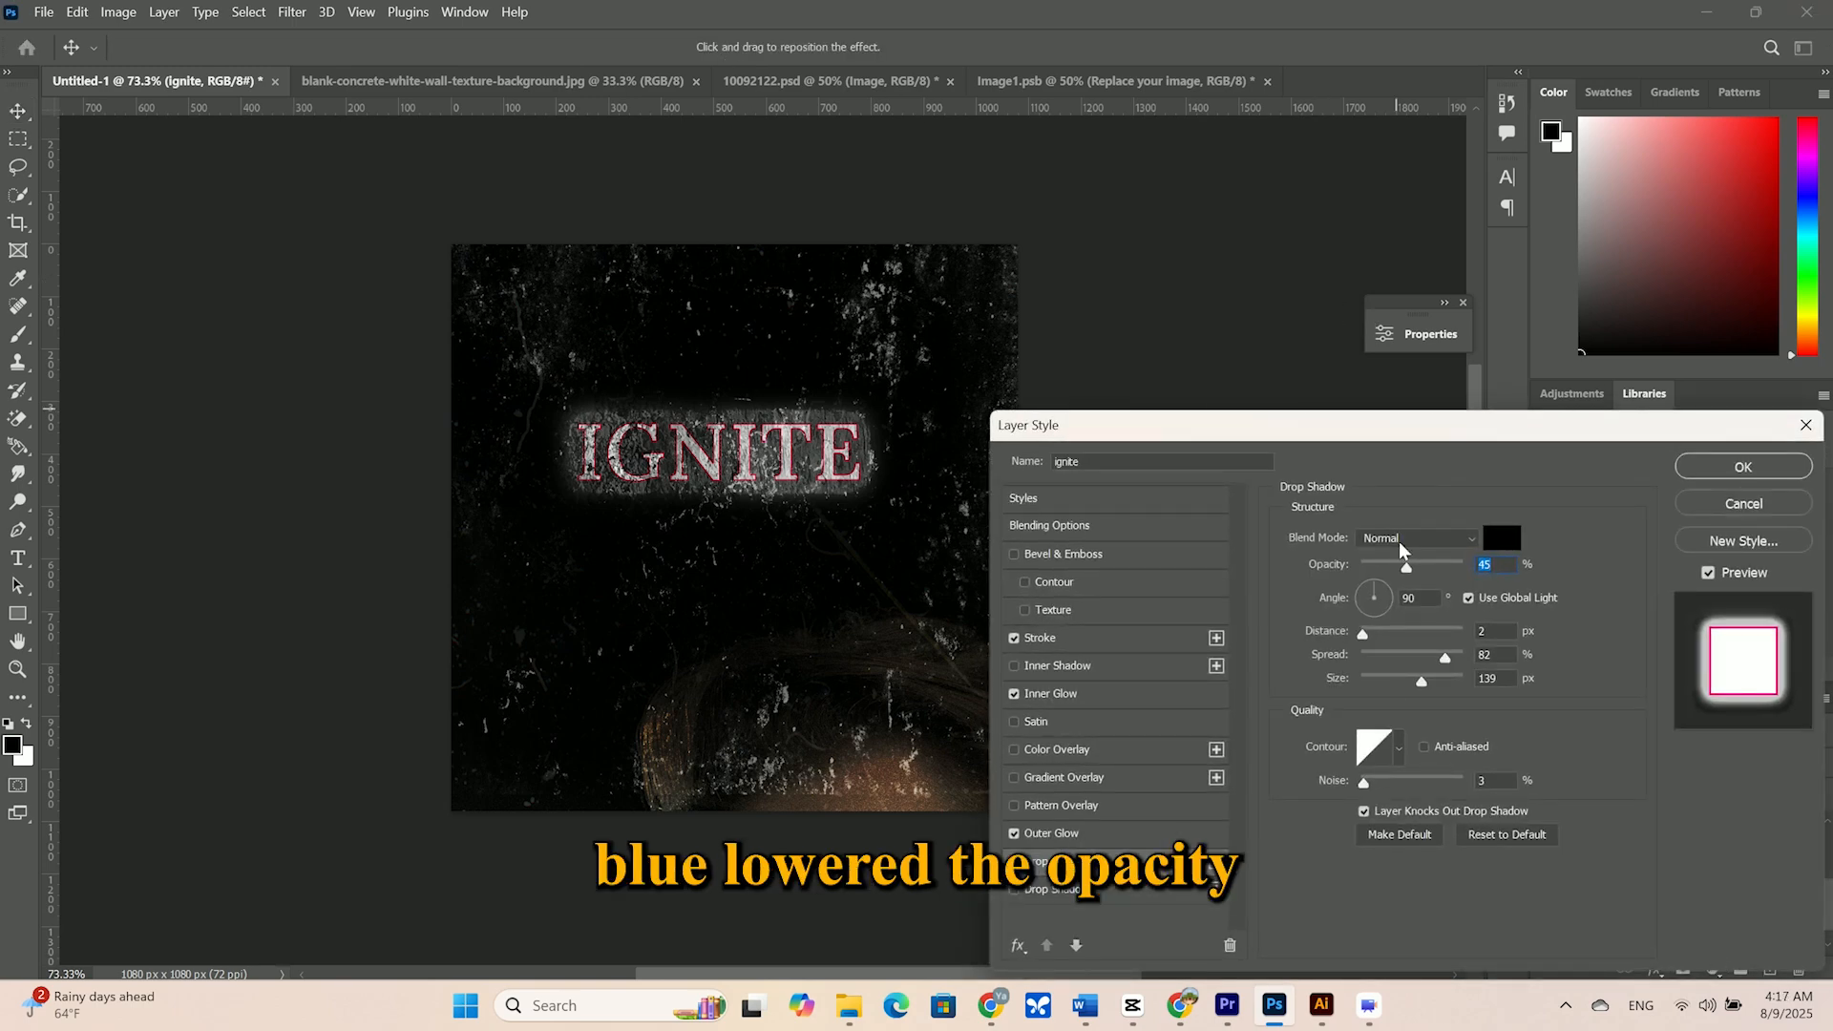
{"action": "left_click", "coordinate": [1501, 537]}
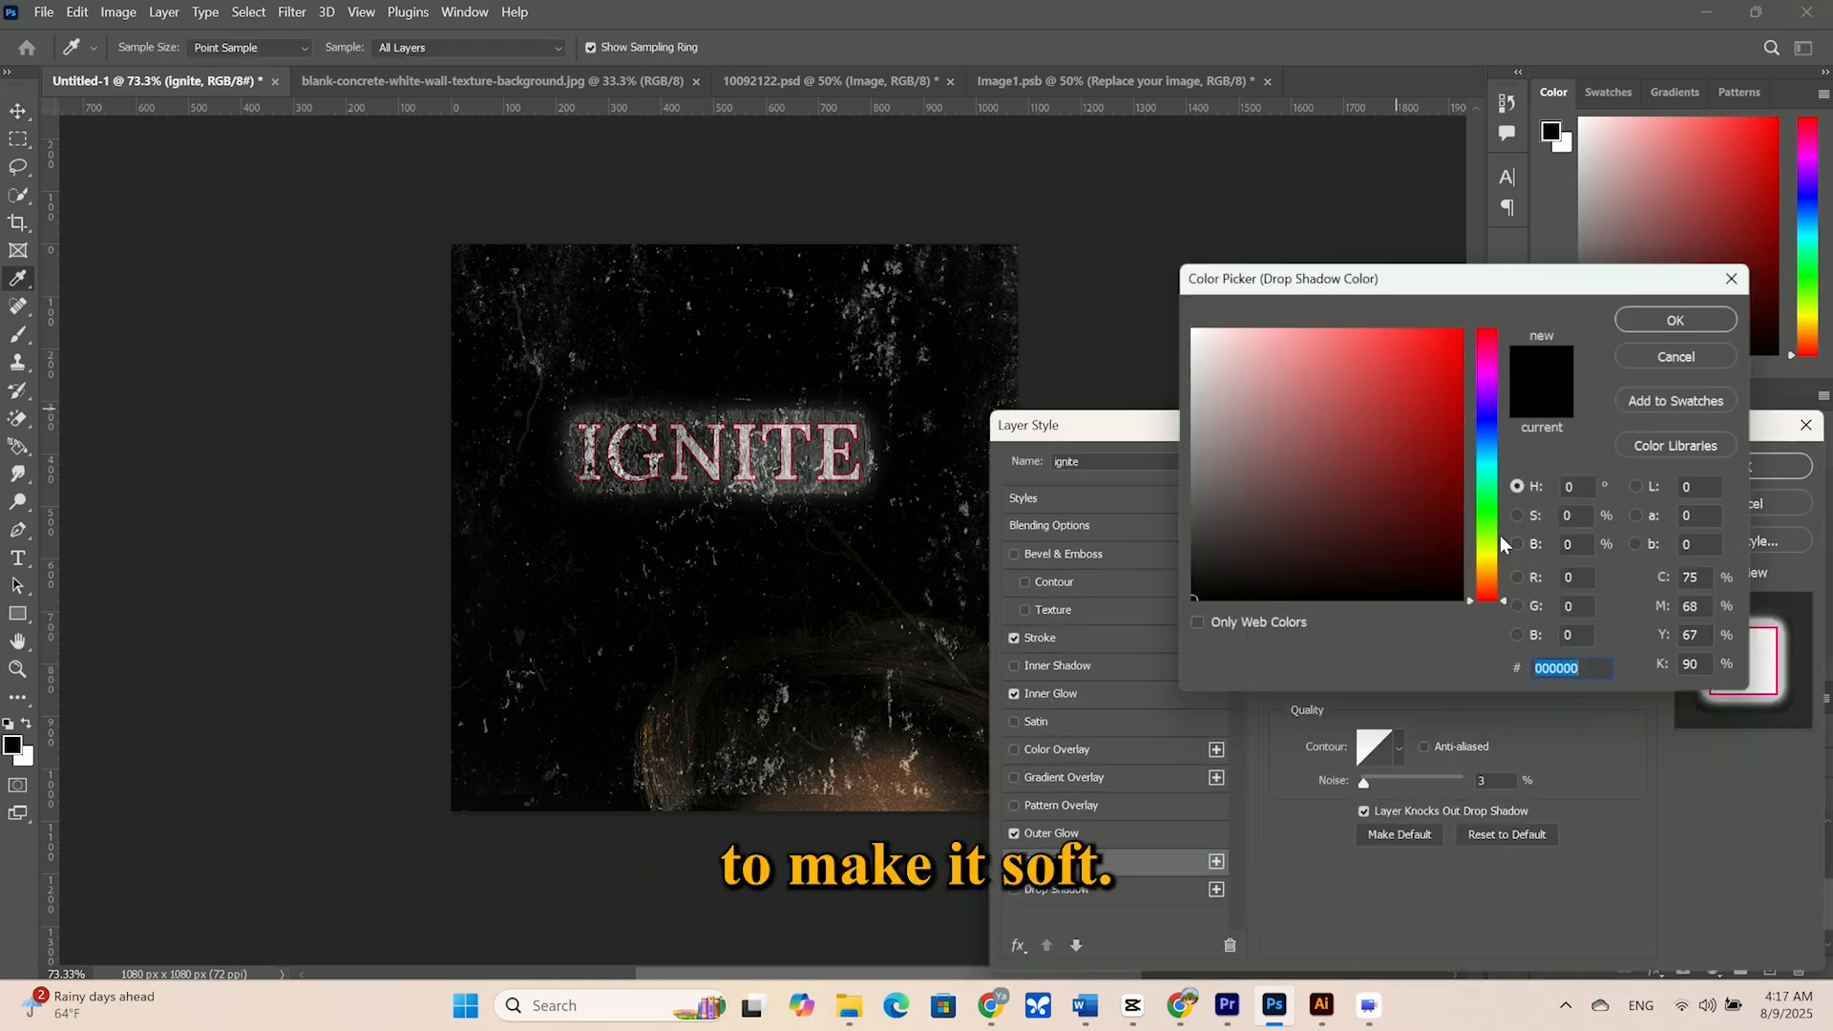
{"action": "left_click", "coordinate": [1488, 421]}
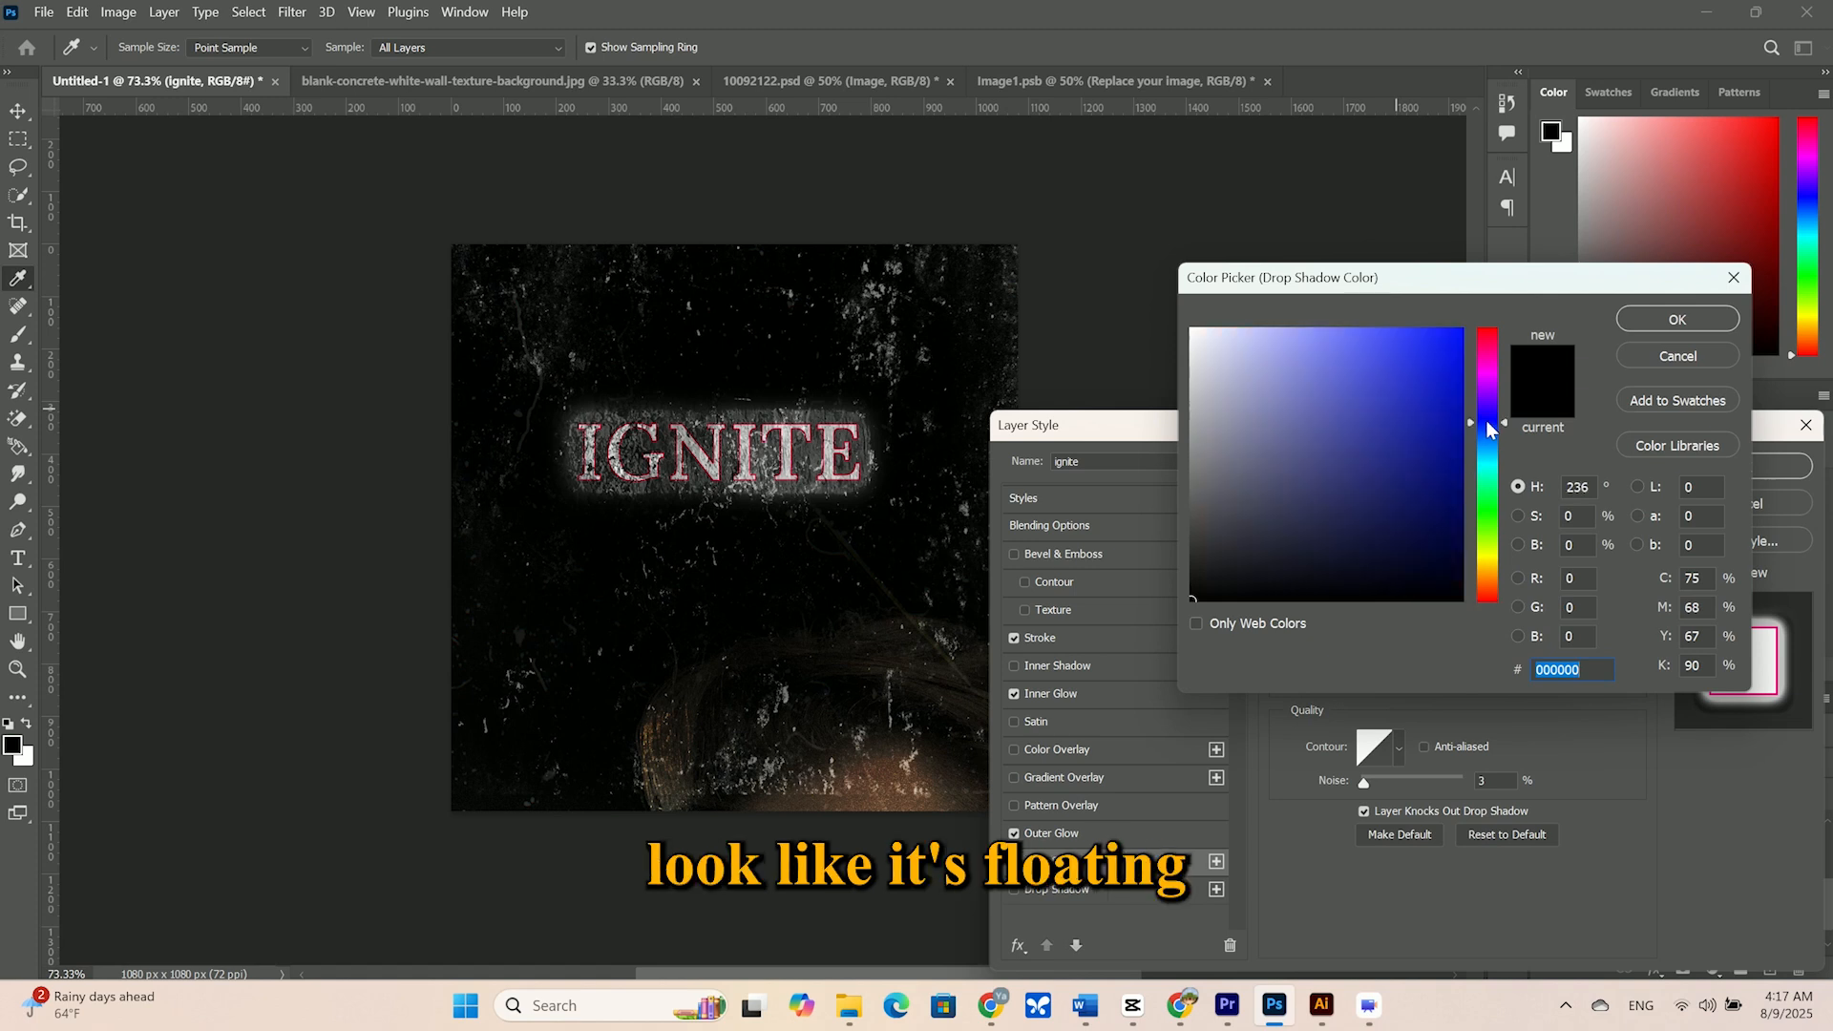
{"action": "mouse_move", "coordinate": [1453, 485]}
{"action": "left_mouse_down"}
{"action": "mouse_move", "coordinate": [1444, 558]}
{"action": "mouse_move", "coordinate": [1416, 511]}
{"action": "left_mouse_up"}
{"action": "left_click", "coordinate": [1678, 319]}
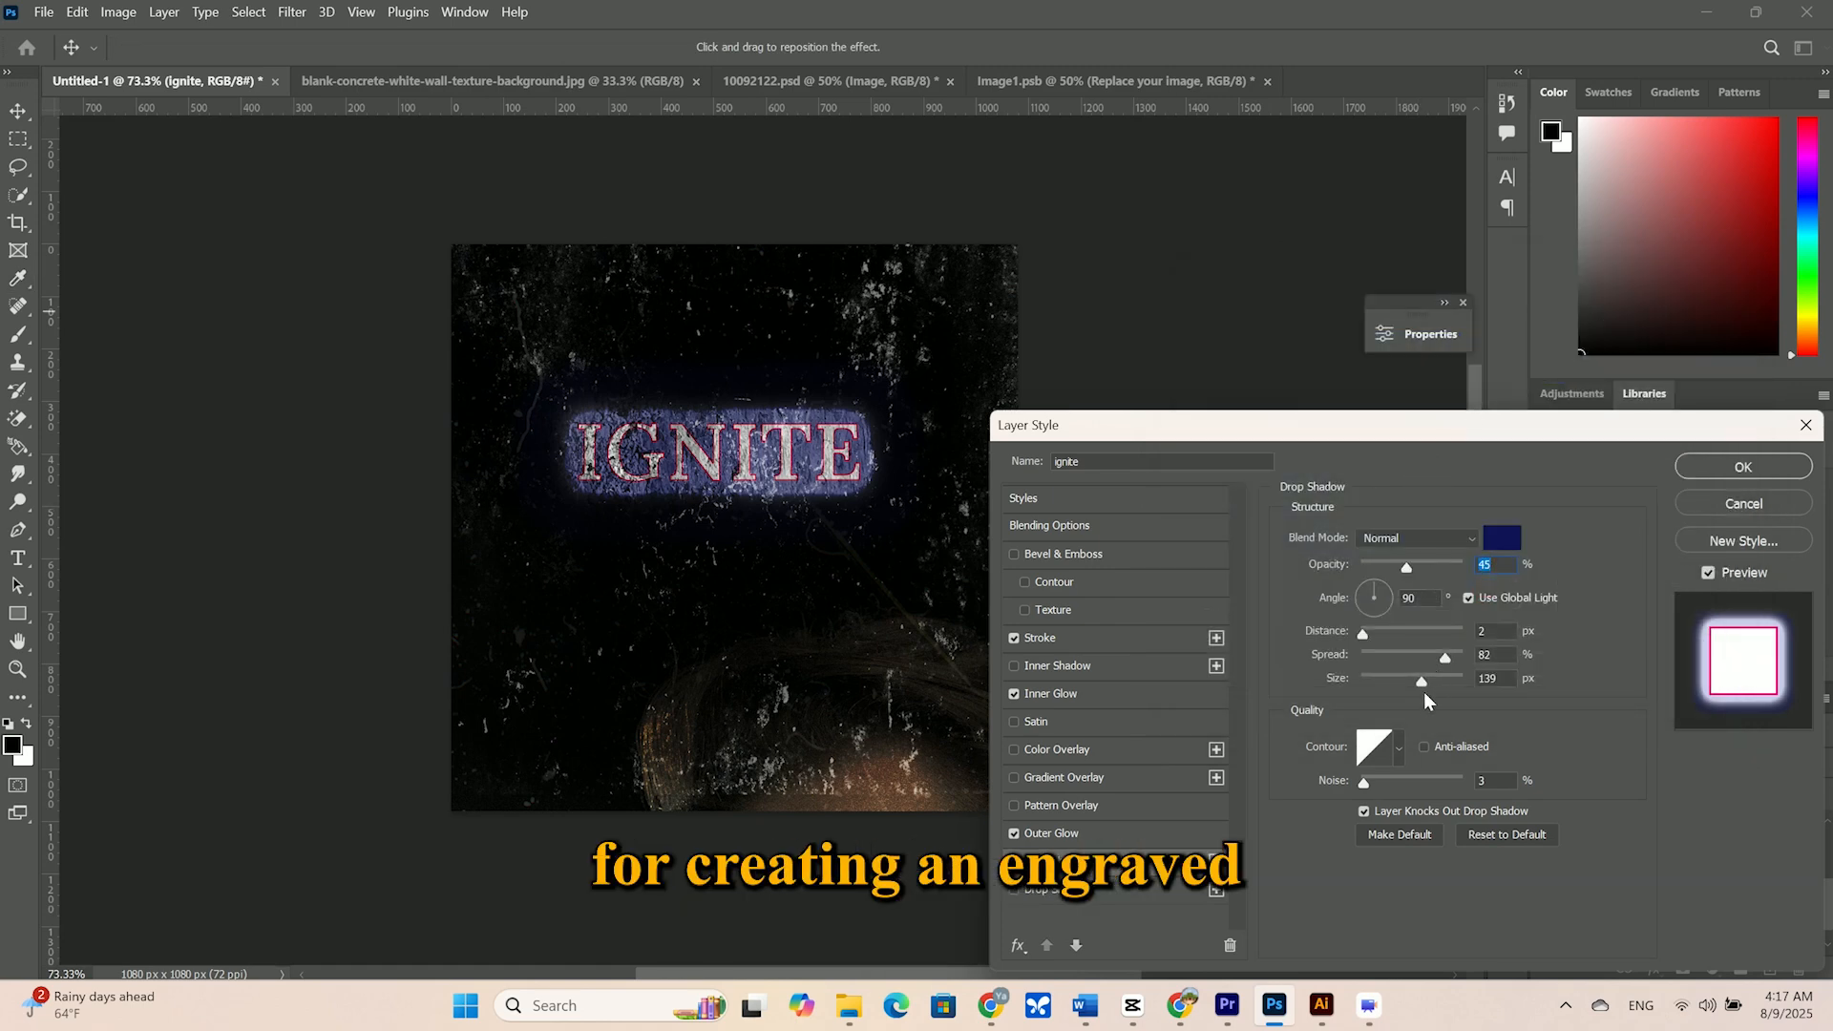
Set the drop shadow to 97% opacity, 7 px distance, 48% spread and 9 px size
{"action": "left_click_drag", "start_coordinate": [1417, 680], "coordinate": [1387, 684]}
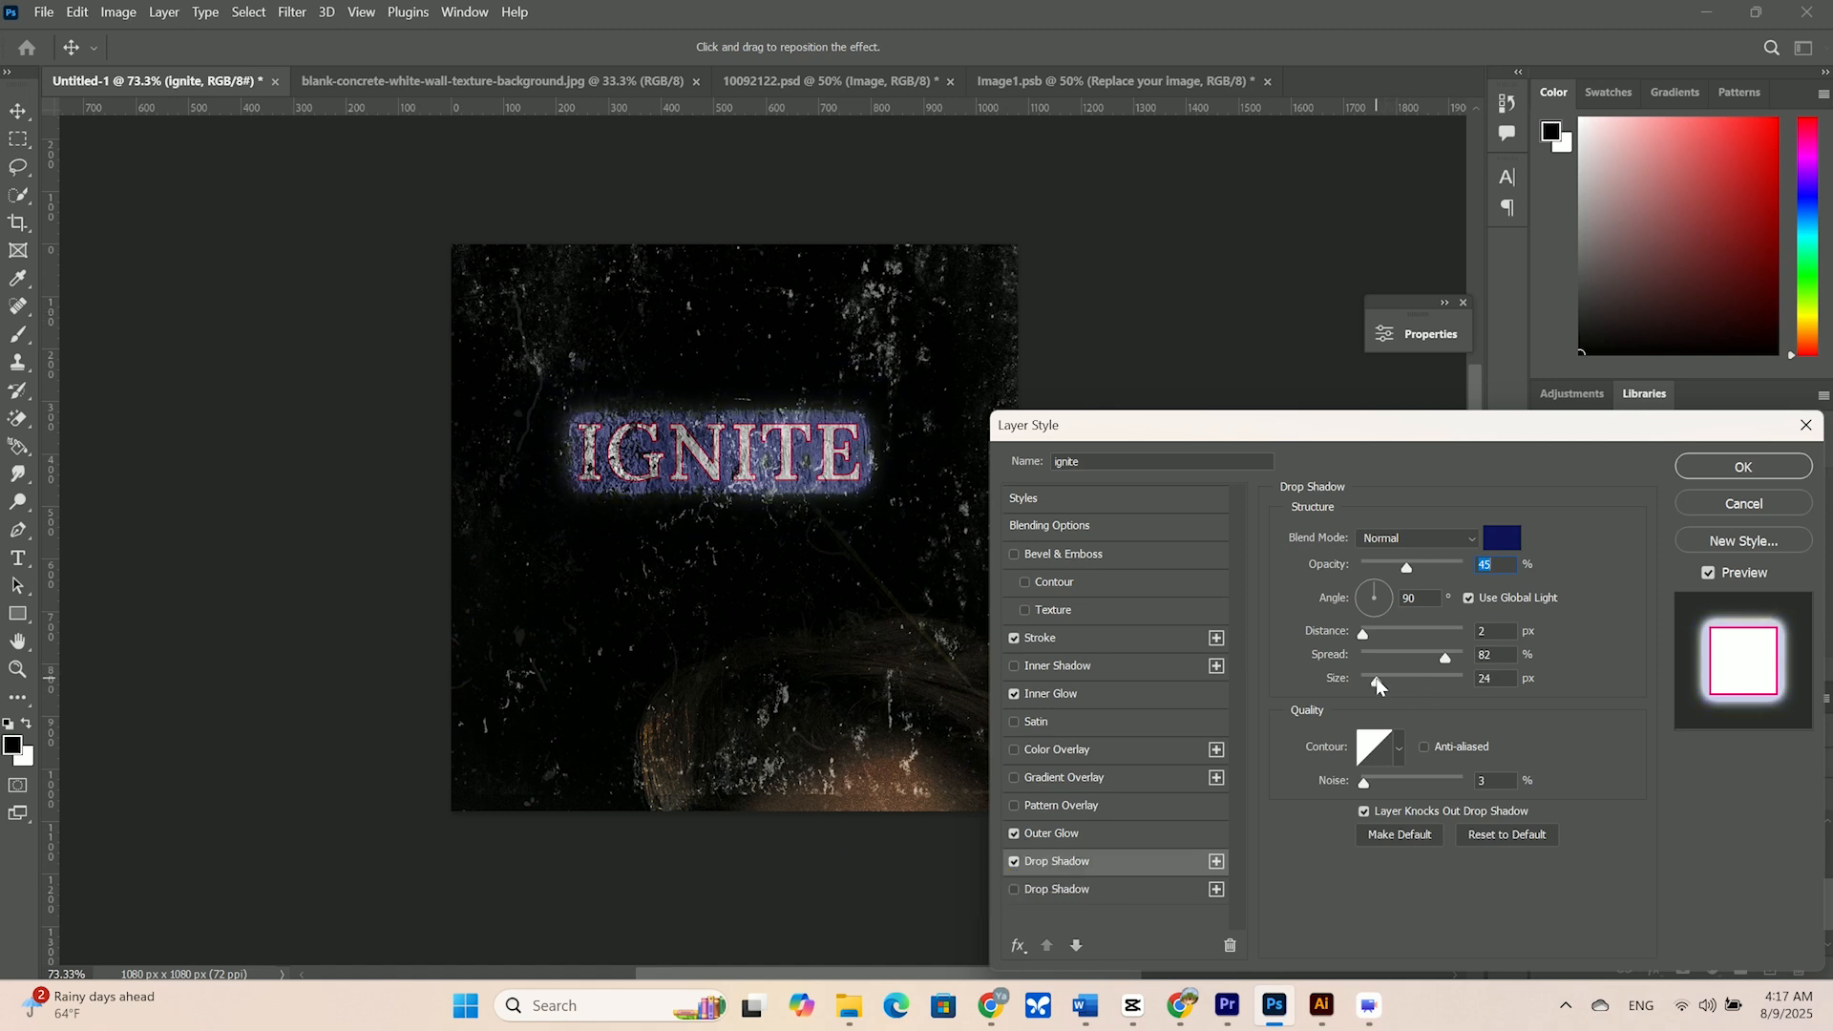
{"action": "left_click_drag", "start_coordinate": [1376, 681], "coordinate": [1387, 660]}
{"action": "left_click_drag", "start_coordinate": [1407, 567], "coordinate": [1462, 589]}
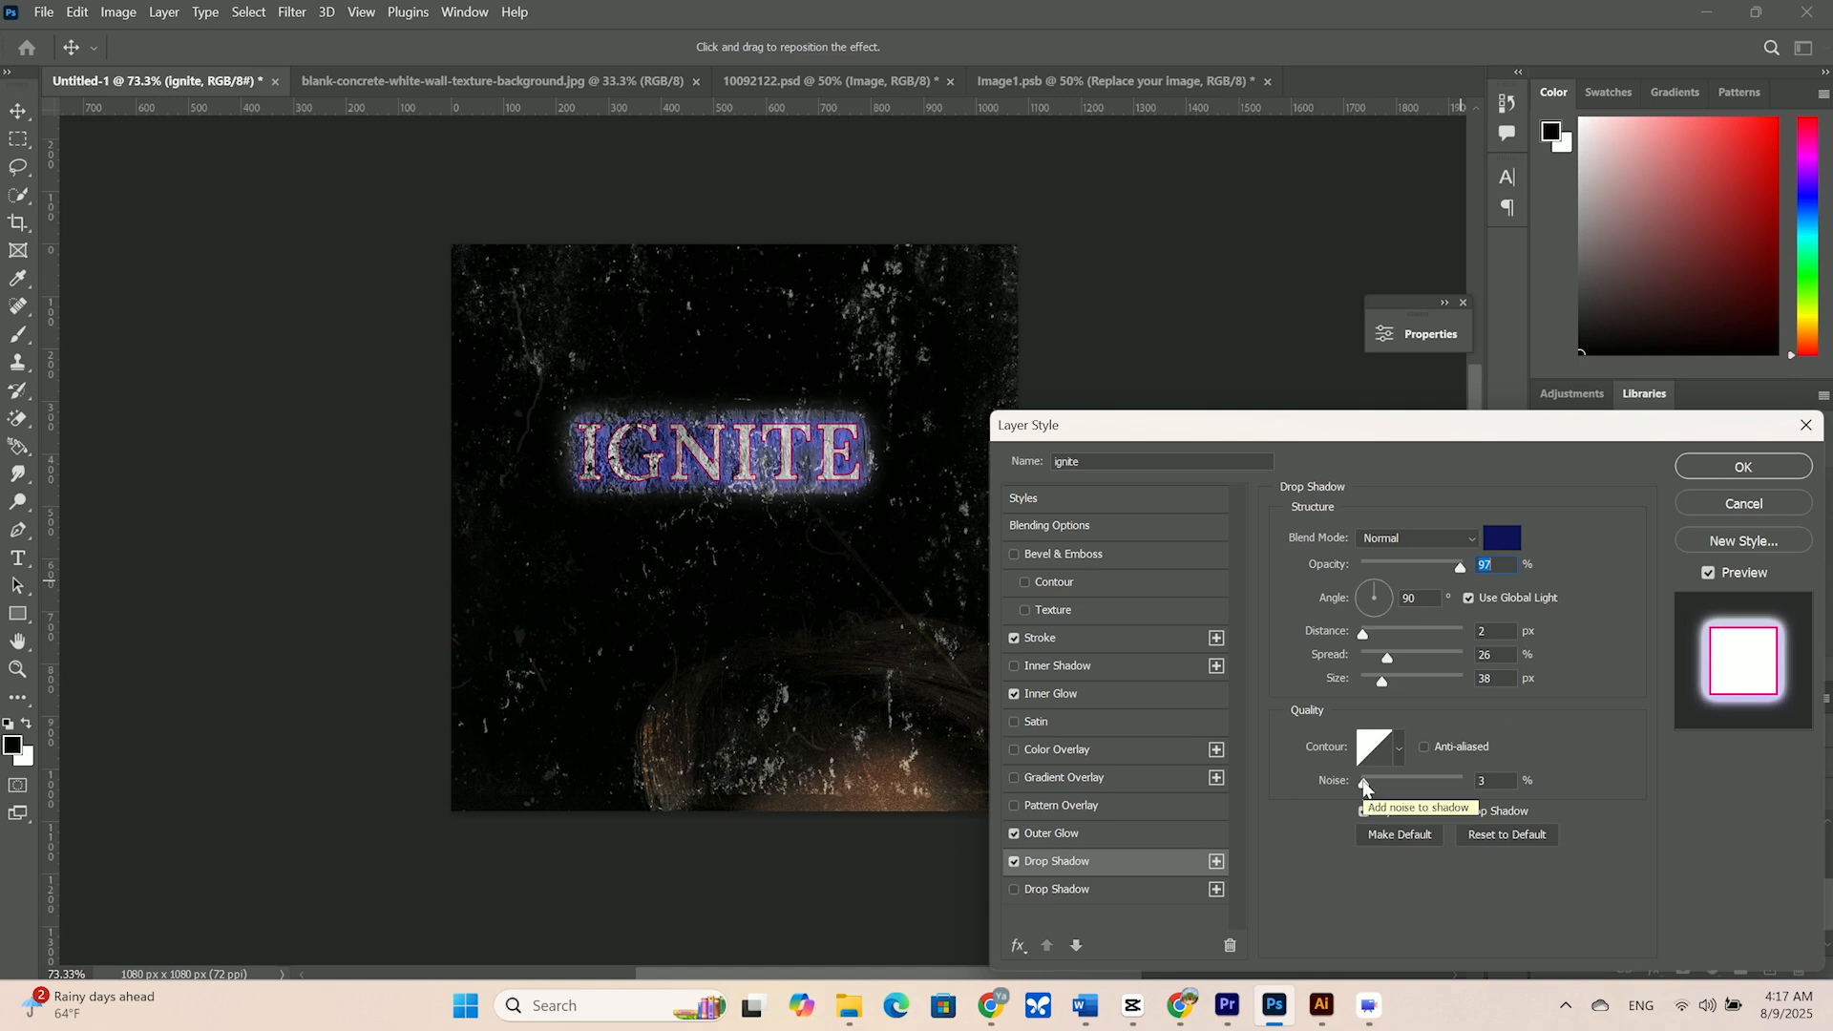
{"action": "left_click_drag", "start_coordinate": [1375, 679], "coordinate": [1406, 653]}
{"action": "left_click", "coordinate": [1392, 653]}
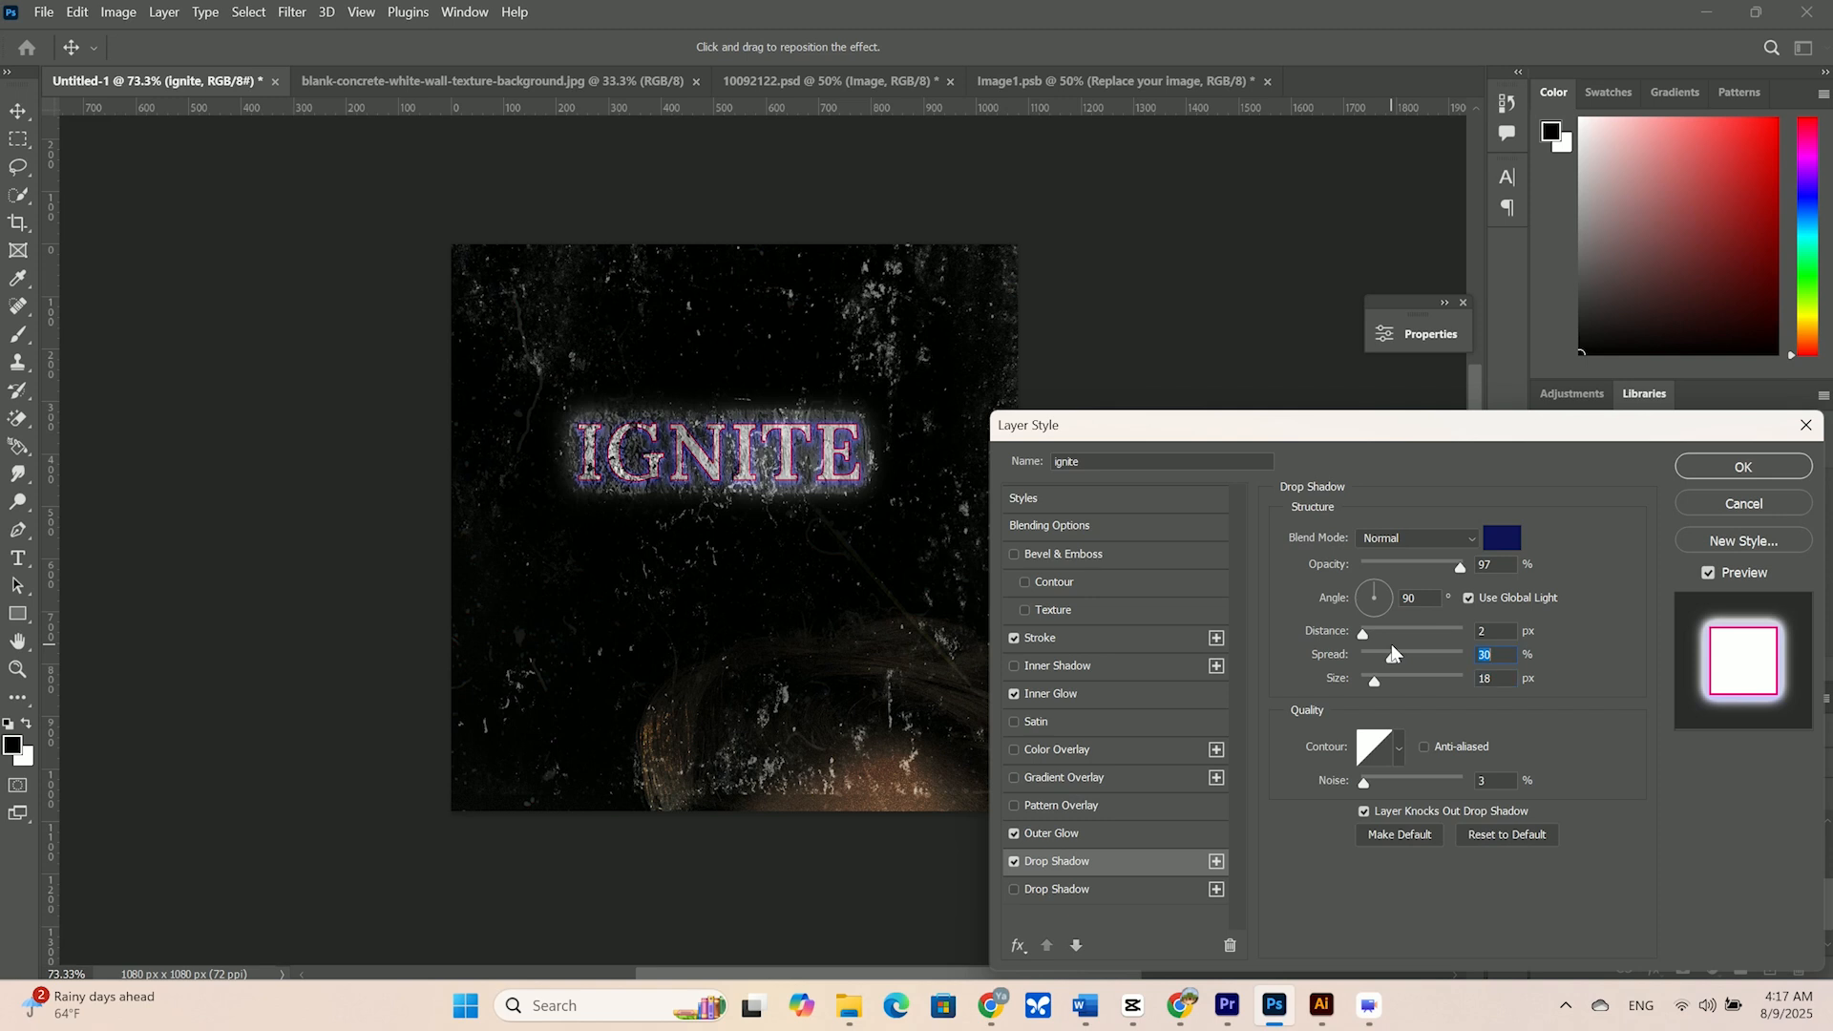
{"action": "mouse_move", "coordinate": [1362, 634]}
{"action": "left_mouse_down"}
{"action": "mouse_move", "coordinate": [1397, 638]}
{"action": "mouse_move", "coordinate": [1373, 640]}
{"action": "left_mouse_up"}
{"action": "left_click_drag", "start_coordinate": [1372, 637], "coordinate": [1364, 640]}
{"action": "left_click_drag", "start_coordinate": [1384, 682], "coordinate": [1363, 635]}
Refine the drop shadow's color to another dark blue shade and accept it
{"action": "left_click", "coordinate": [1502, 538]}
{"action": "left_click", "coordinate": [1425, 540]}
{"action": "mouse_move", "coordinate": [1425, 538]}
{"action": "left_mouse_down"}
{"action": "mouse_move", "coordinate": [1414, 486]}
{"action": "mouse_move", "coordinate": [1409, 521]}
{"action": "left_mouse_up"}
{"action": "left_click", "coordinate": [1678, 319]}
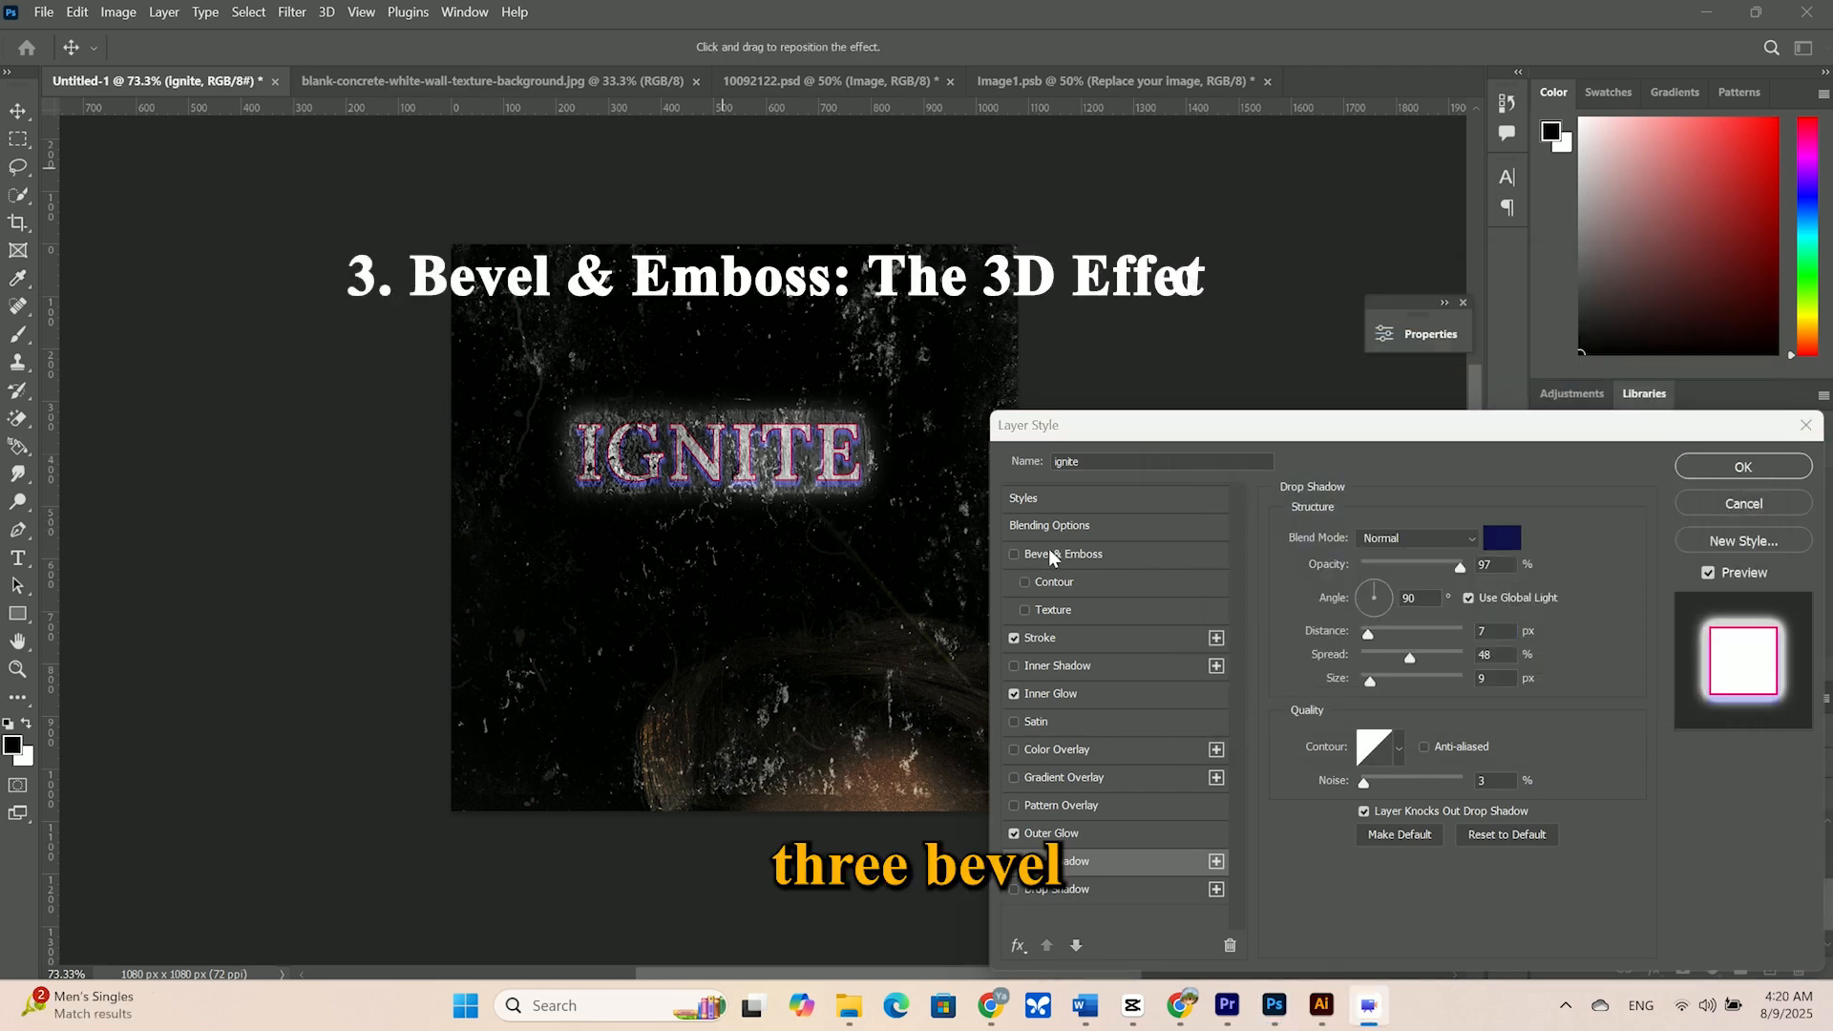
Enable Bevel & Emboss with Contour on the text, with 136% depth and 38 px size
{"action": "left_click", "coordinate": [1015, 554]}
{"action": "left_click", "coordinate": [1060, 554]}
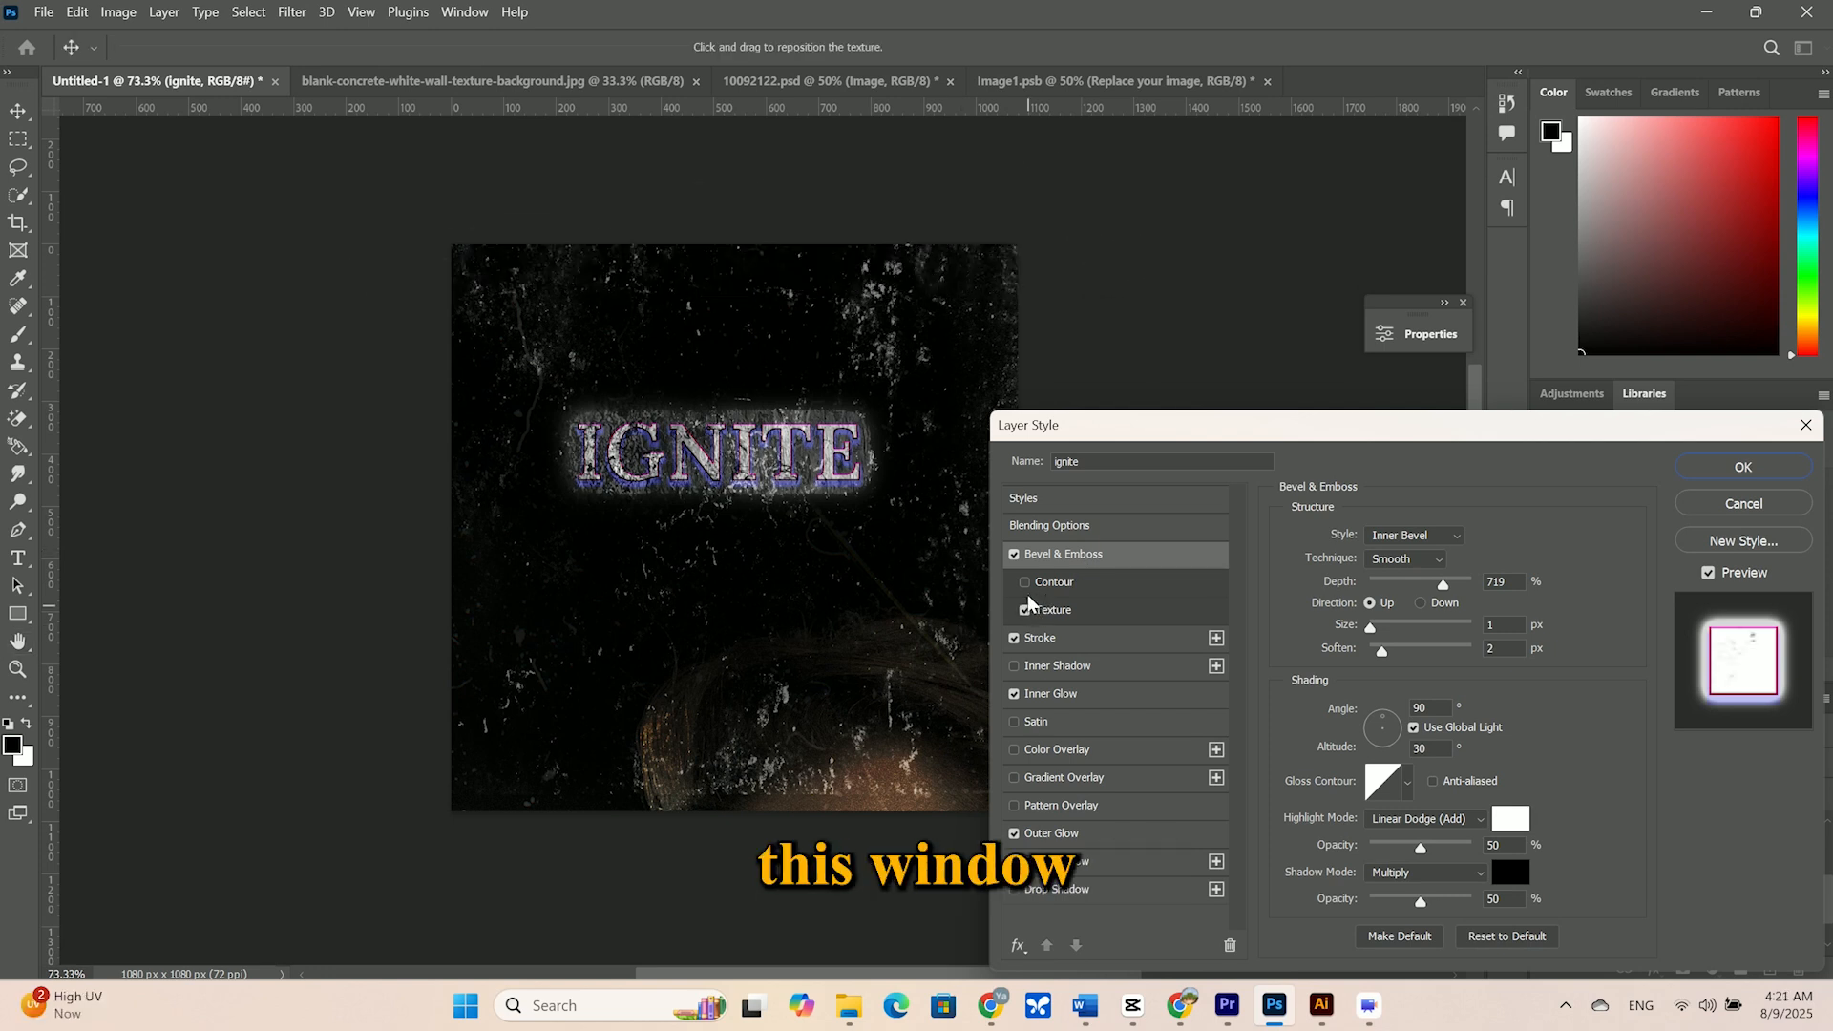
{"action": "left_click", "coordinate": [1027, 584]}
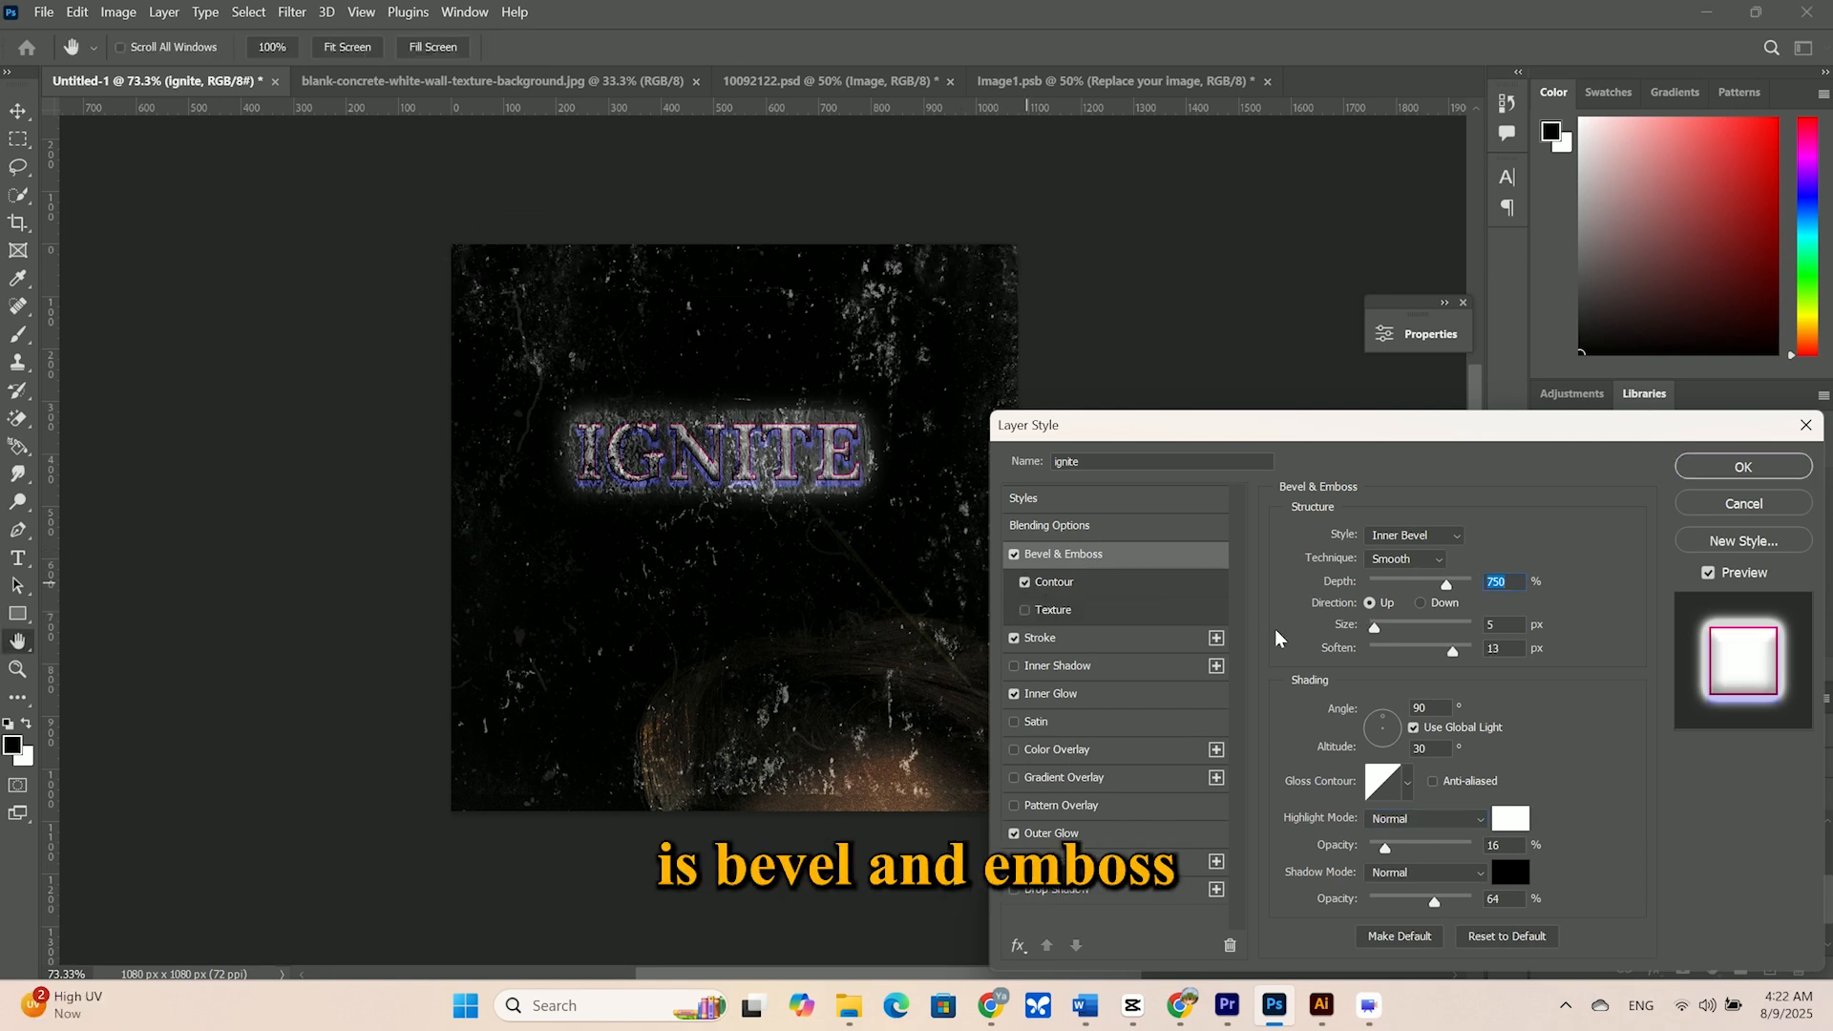
{"action": "left_click_drag", "start_coordinate": [1447, 585], "coordinate": [1390, 628]}
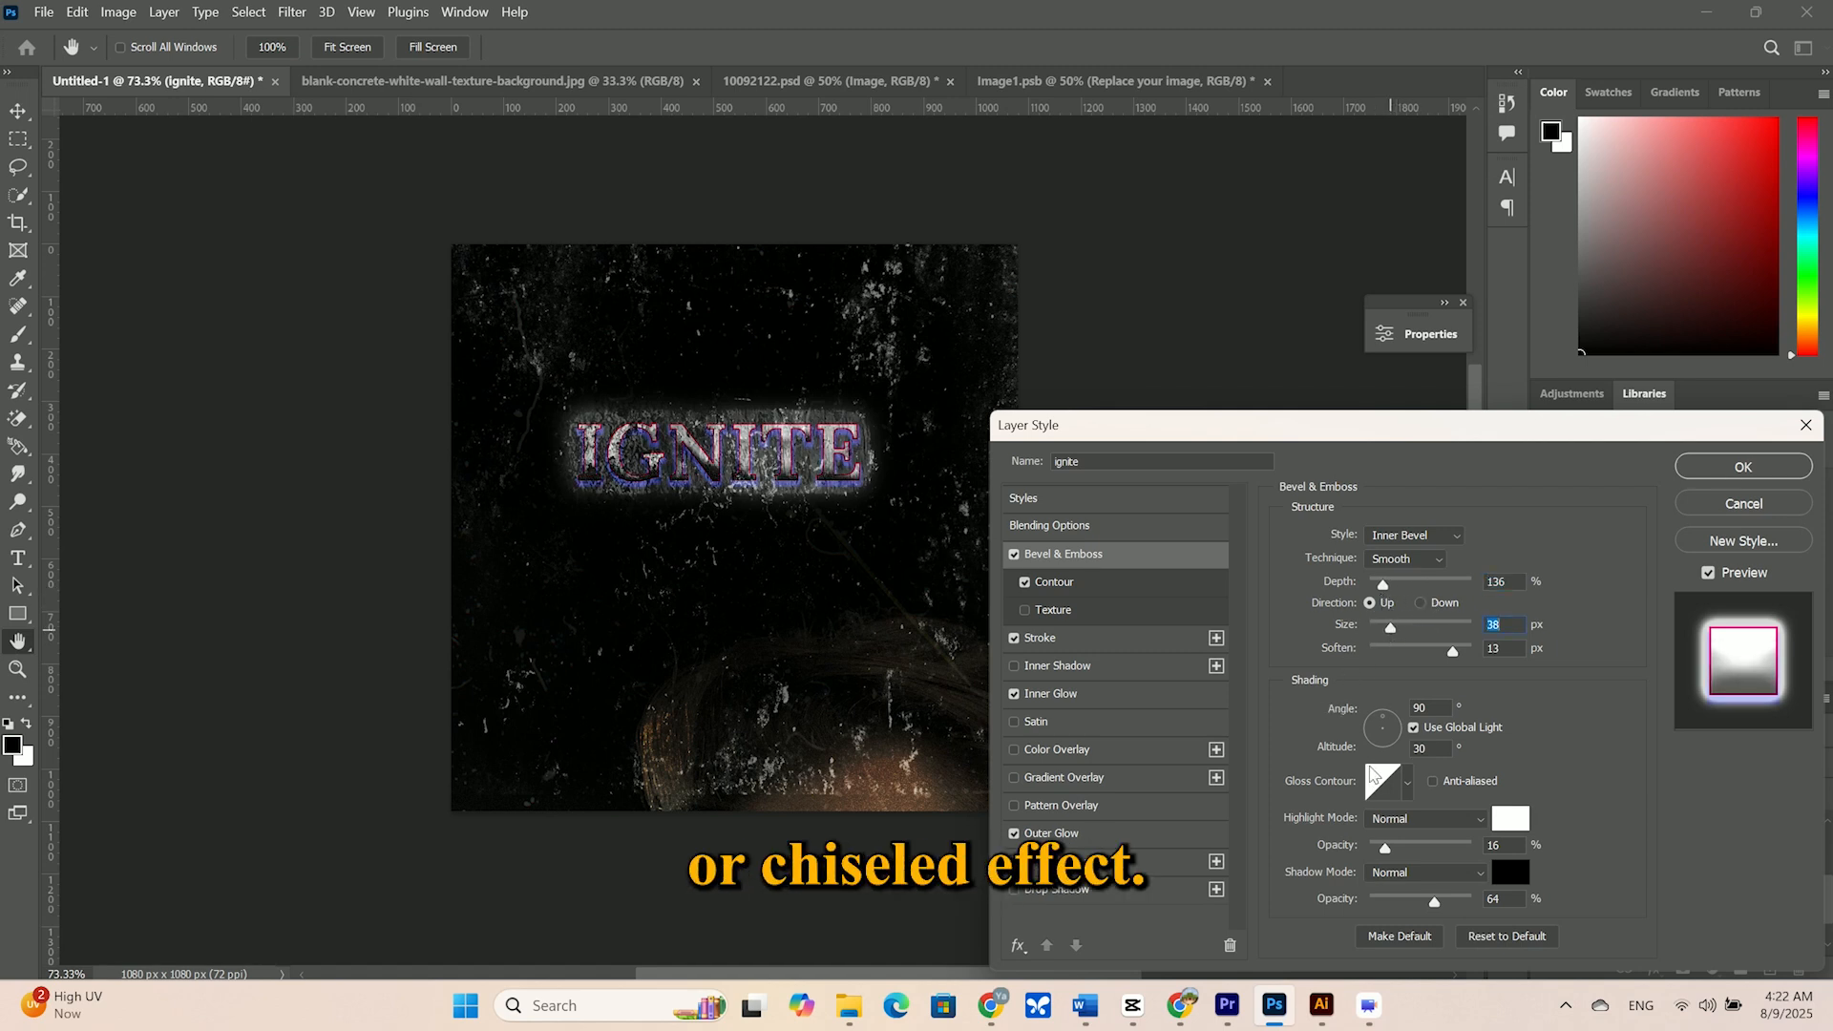
Set the bevel's light angle to 71° and altitude to 11°, and apply the layer style
{"action": "left_click", "coordinate": [1394, 734]}
{"action": "mouse_move", "coordinate": [1393, 733]}
{"action": "left_mouse_down"}
{"action": "mouse_move", "coordinate": [1363, 745]}
{"action": "mouse_move", "coordinate": [1392, 722]}
{"action": "left_mouse_up"}
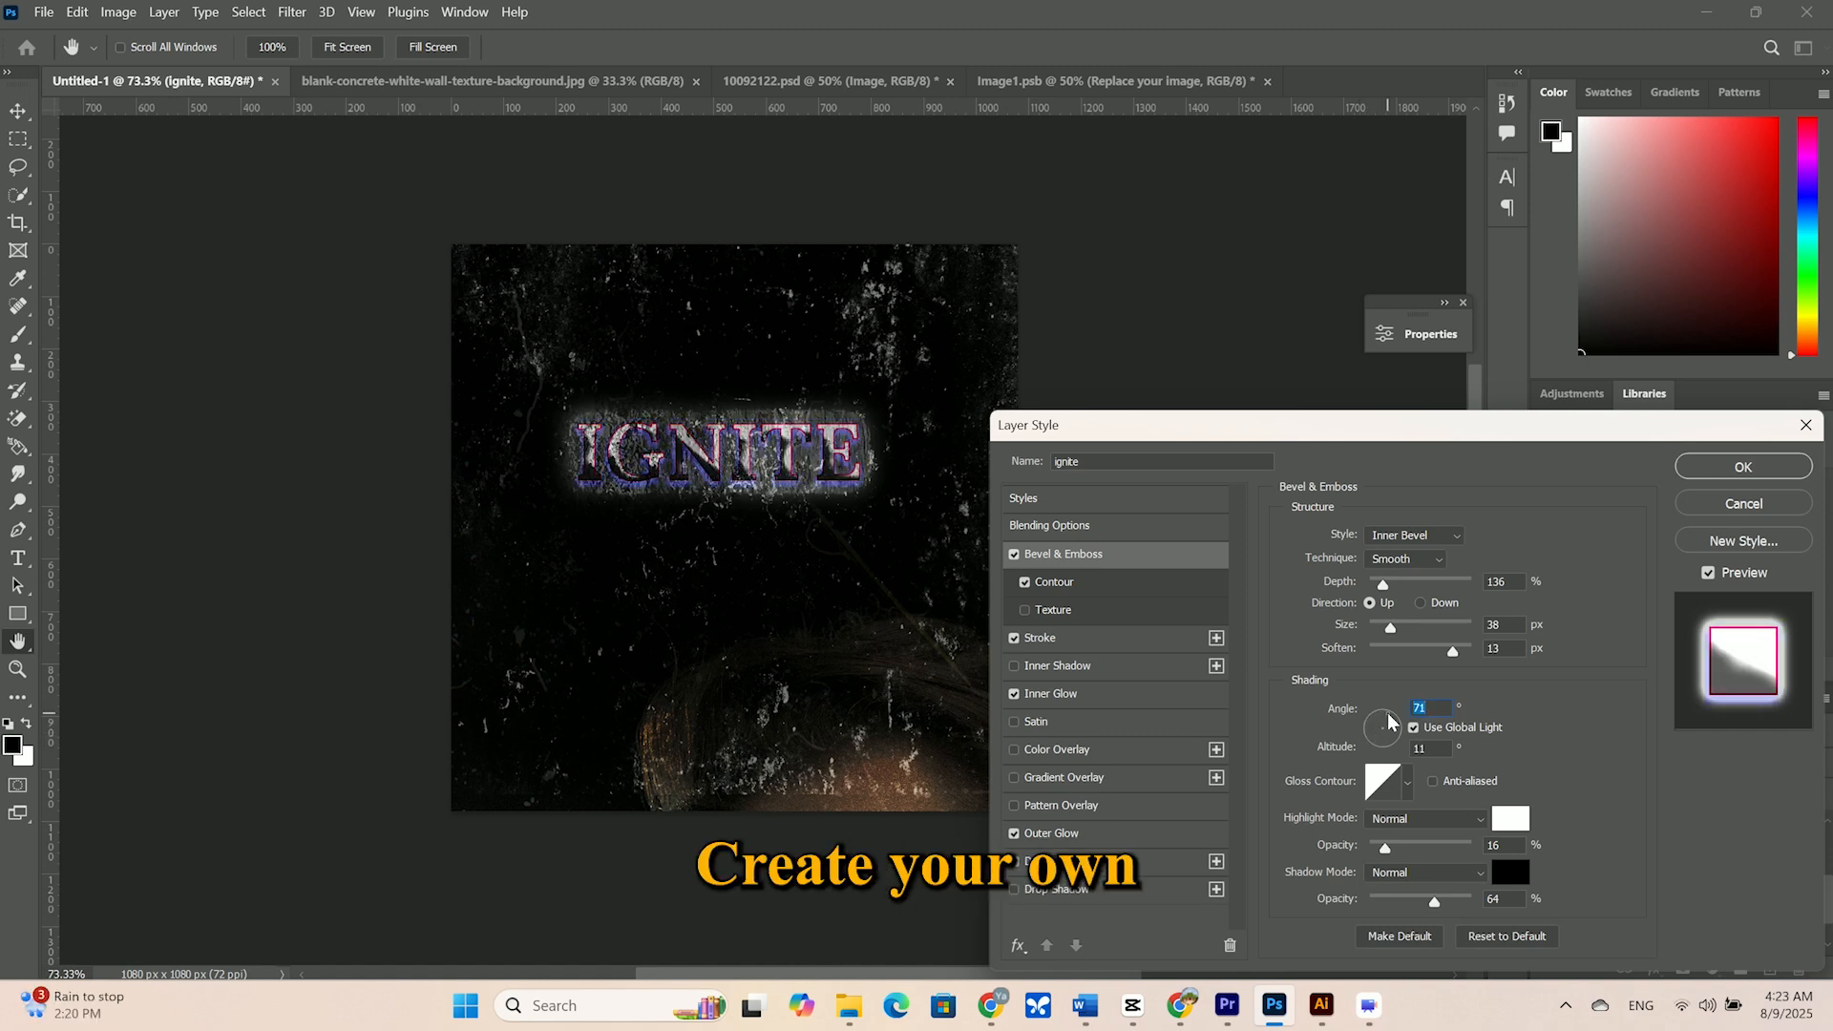
{"action": "left_click", "coordinate": [1751, 466]}
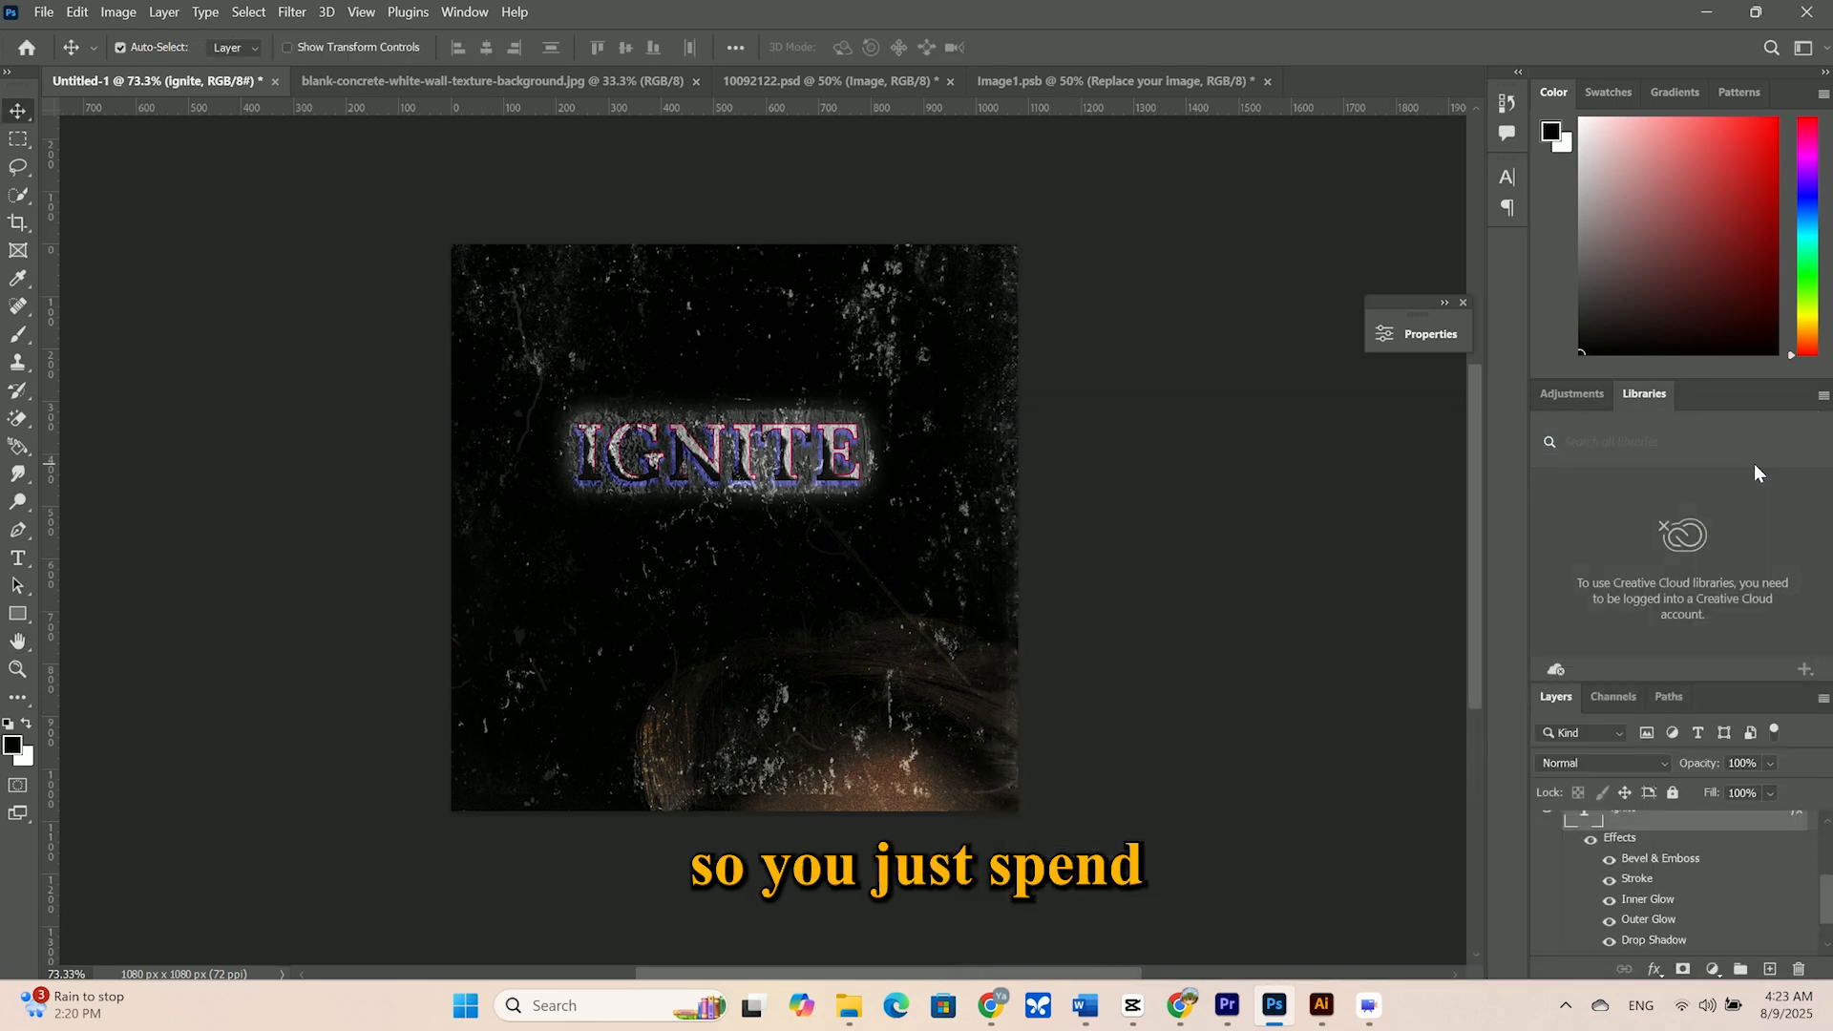
Compare the text with and without its layer effects by toggling their visibility, and leave them shown
{"action": "left_click", "coordinate": [1593, 842]}
{"action": "left_click", "coordinate": [1593, 842]}
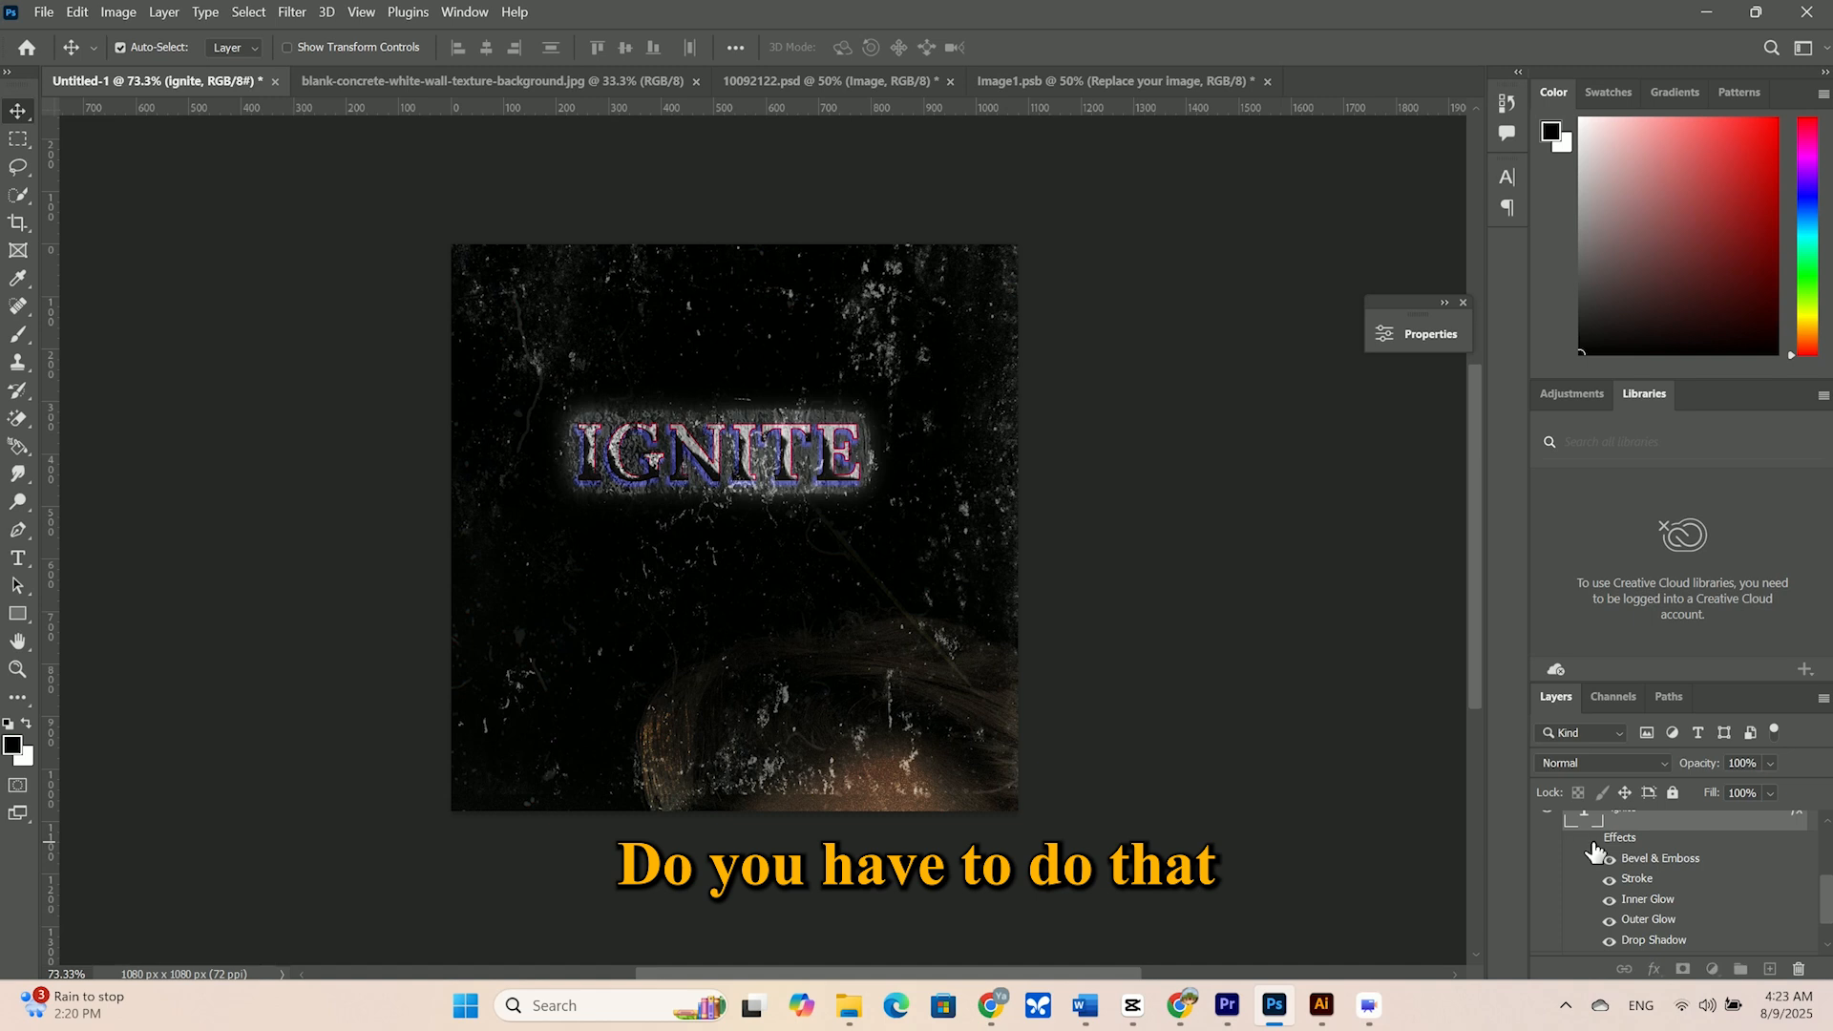
{"action": "left_click", "coordinate": [1593, 840]}
{"action": "left_click", "coordinate": [1592, 840]}
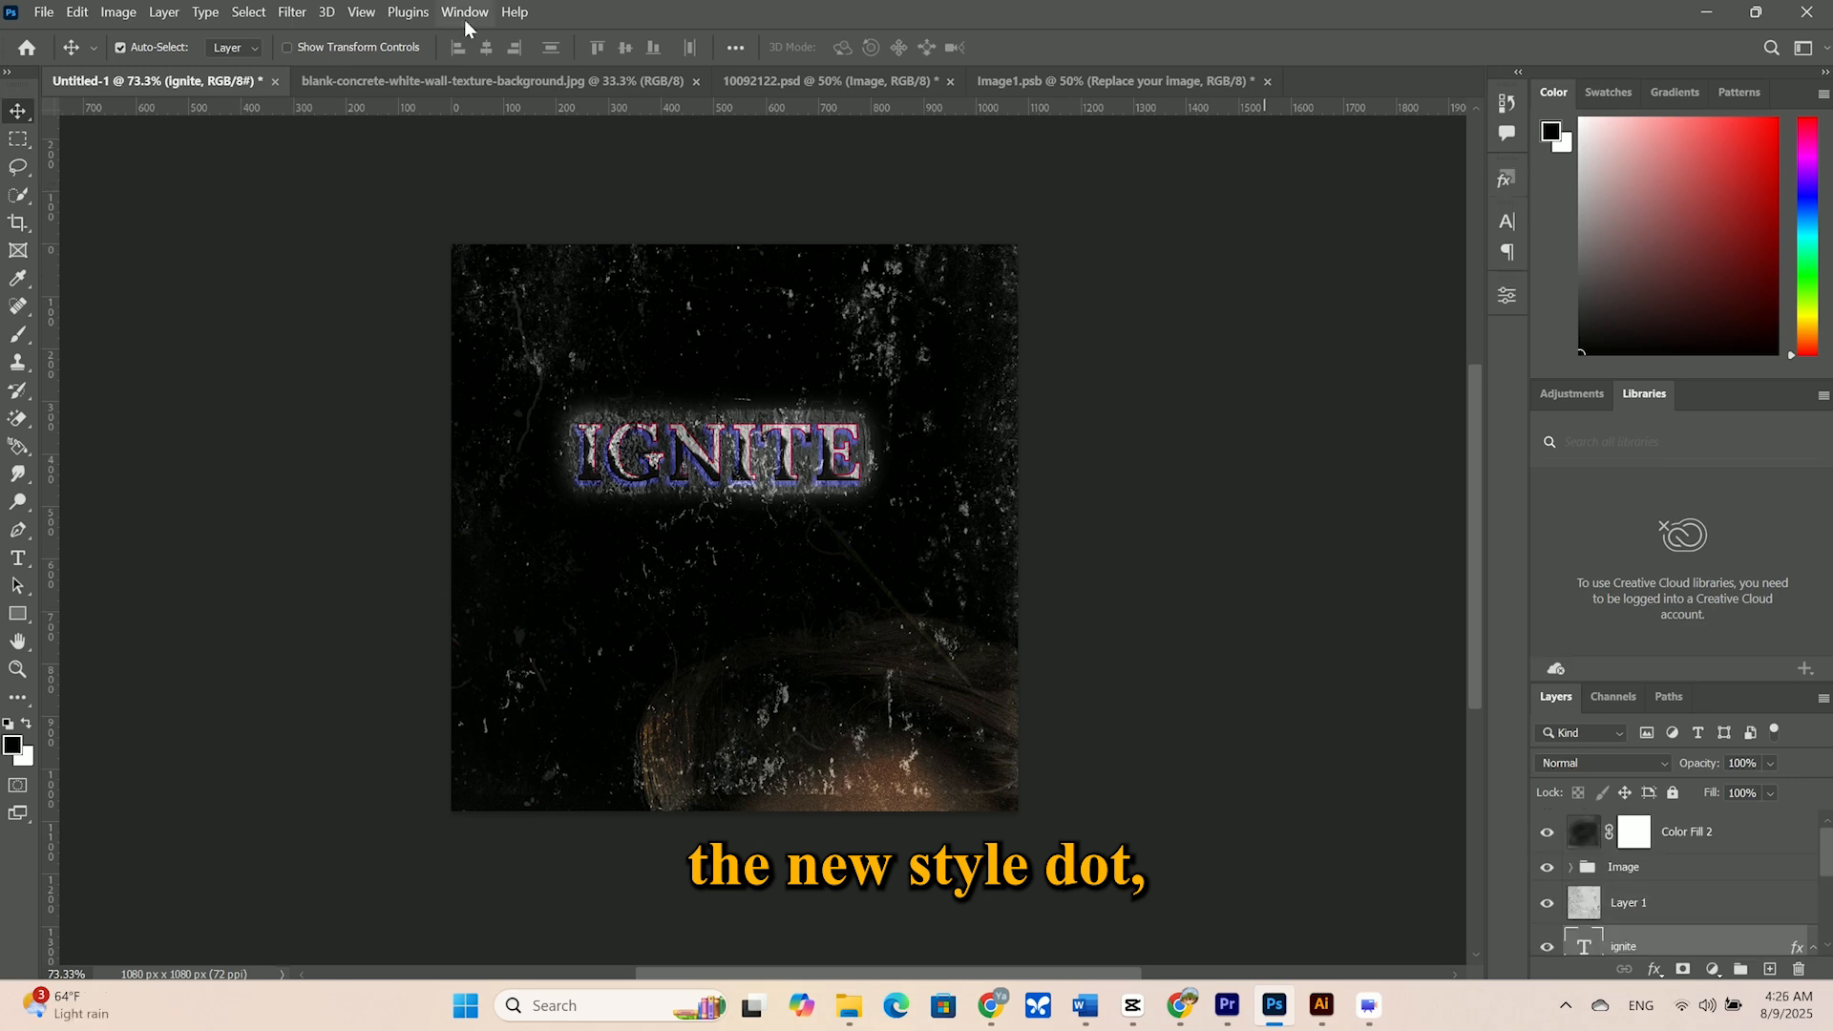
Save the IGNITE text's layer effects as a new style preset named My Pink Neon
{"action": "left_click", "coordinate": [466, 15]}
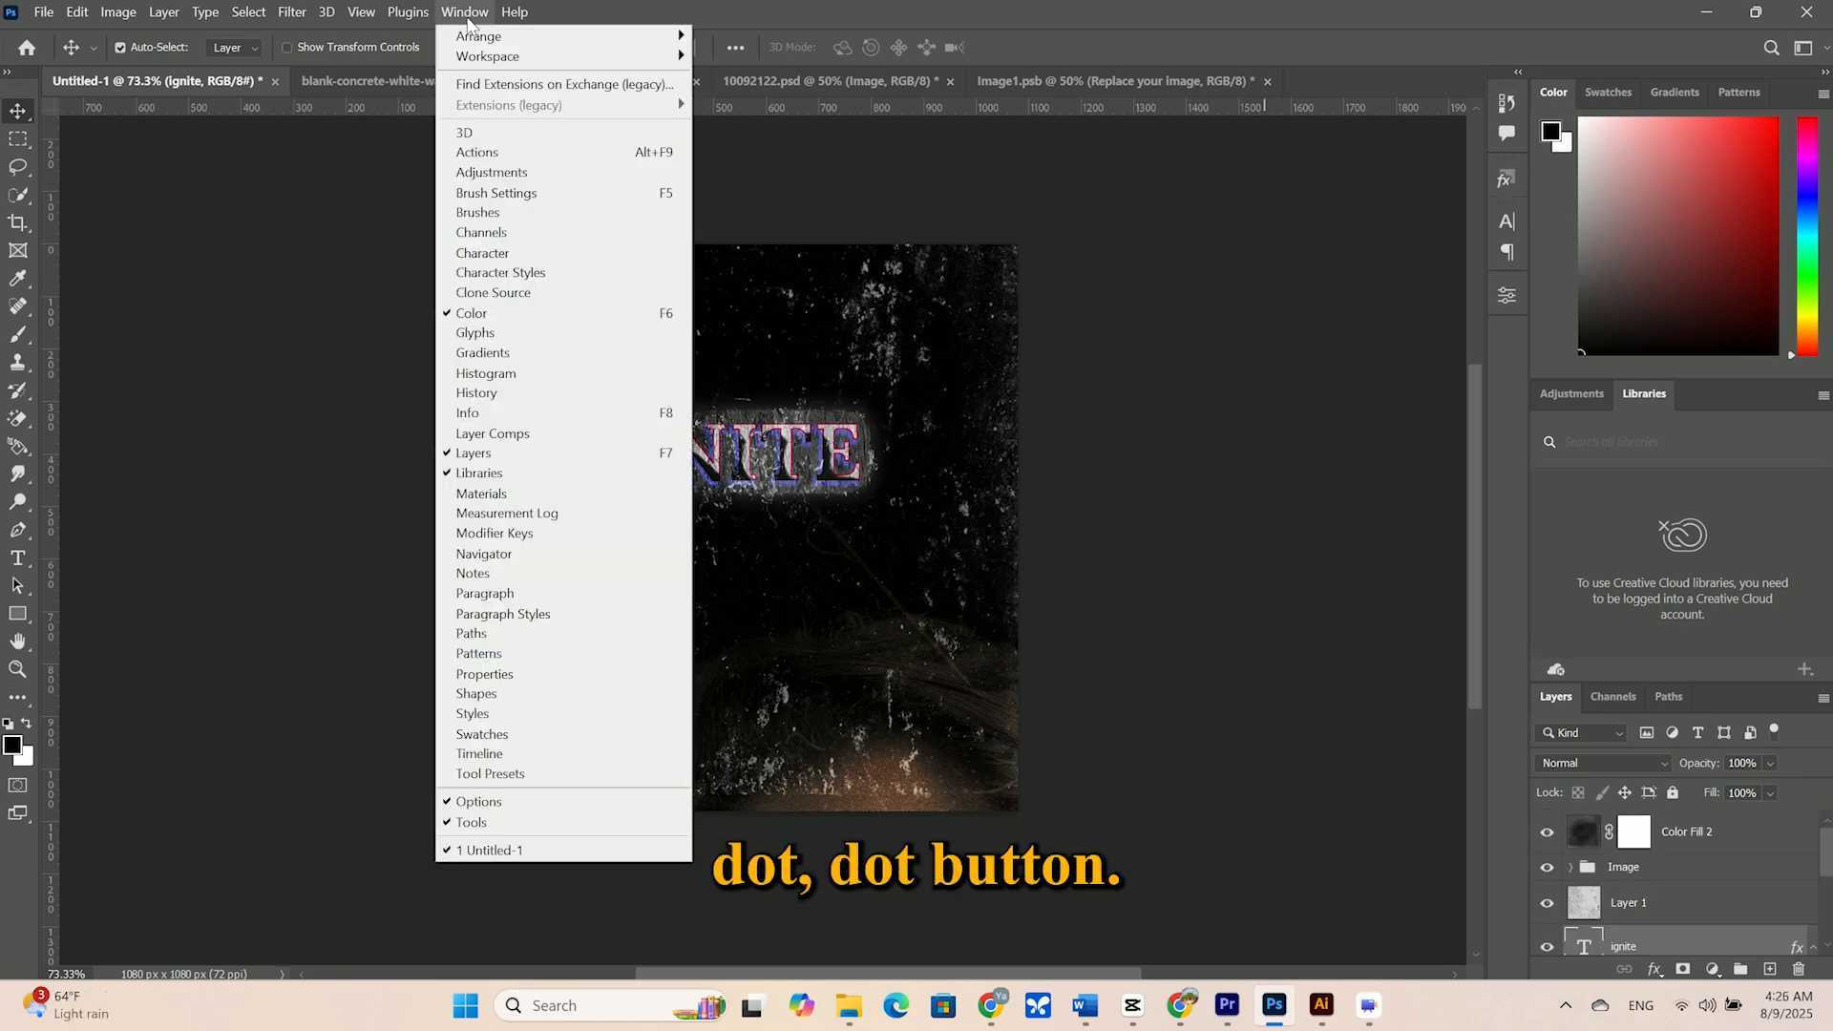
{"action": "left_click", "coordinate": [497, 719]}
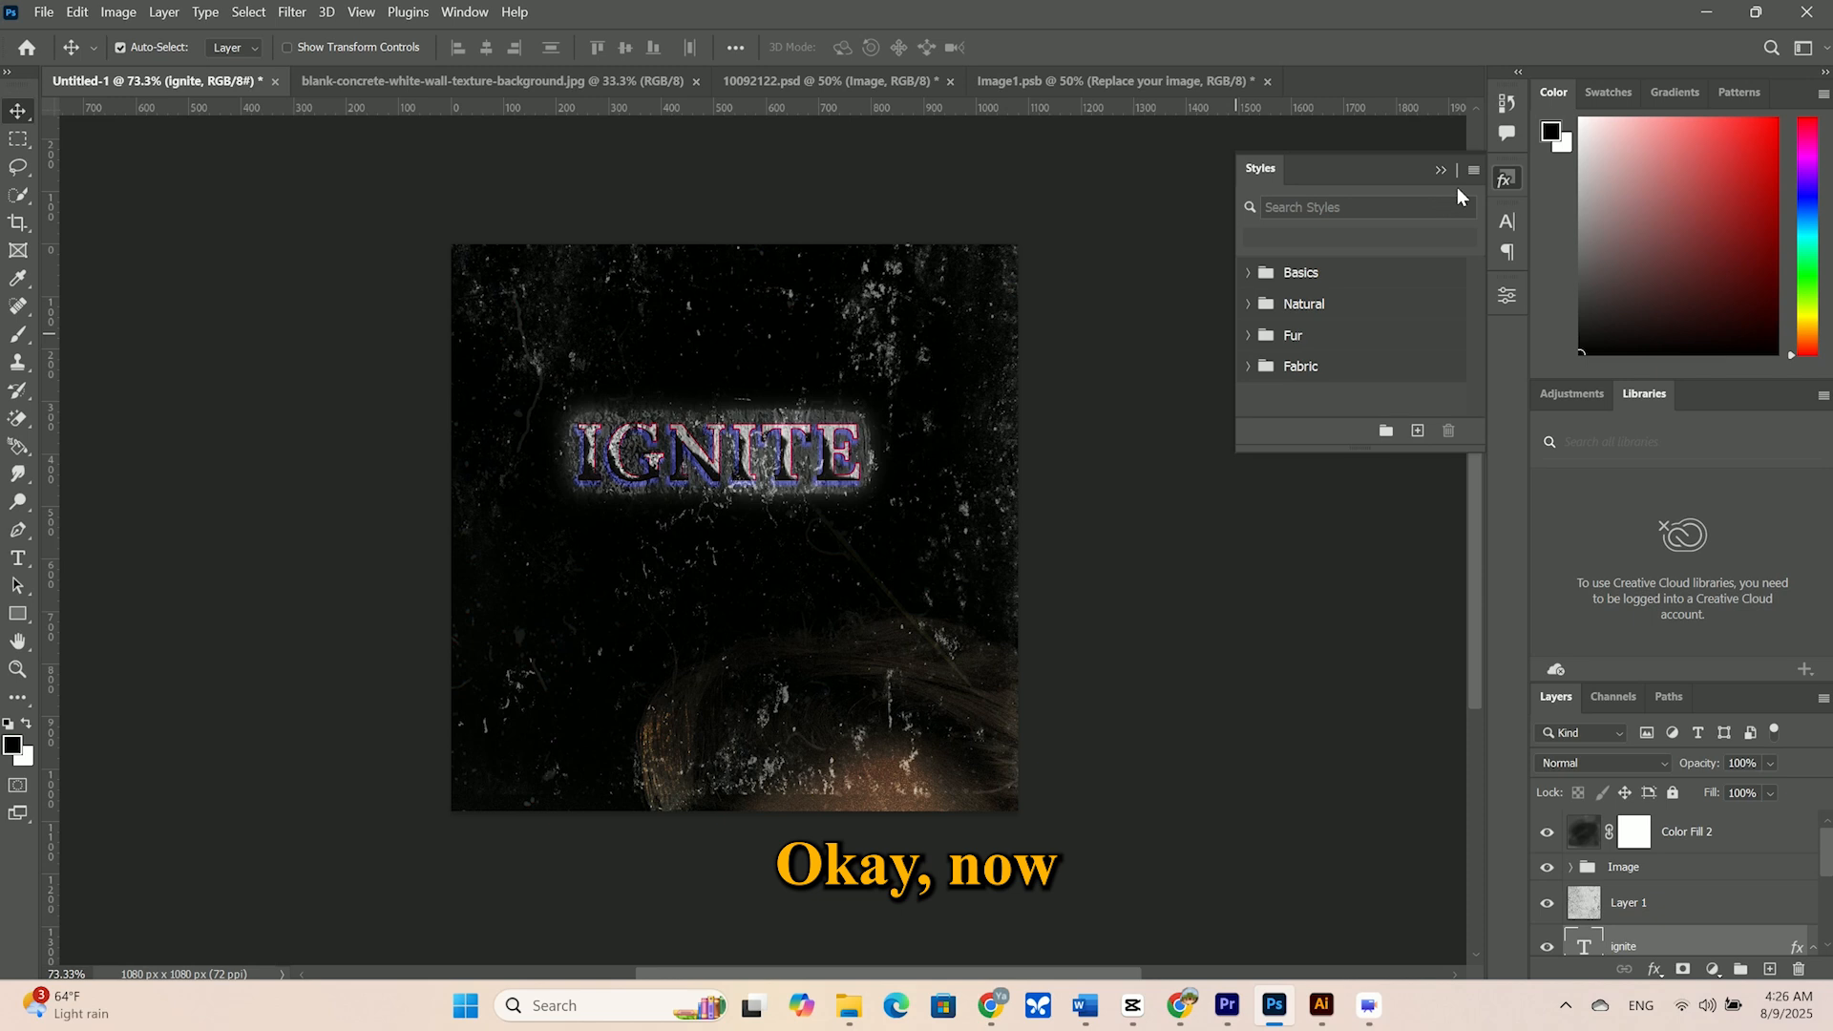
{"action": "scroll", "coordinate": [1391, 297], "scroll_direction": "down", "scroll_amount": 3}
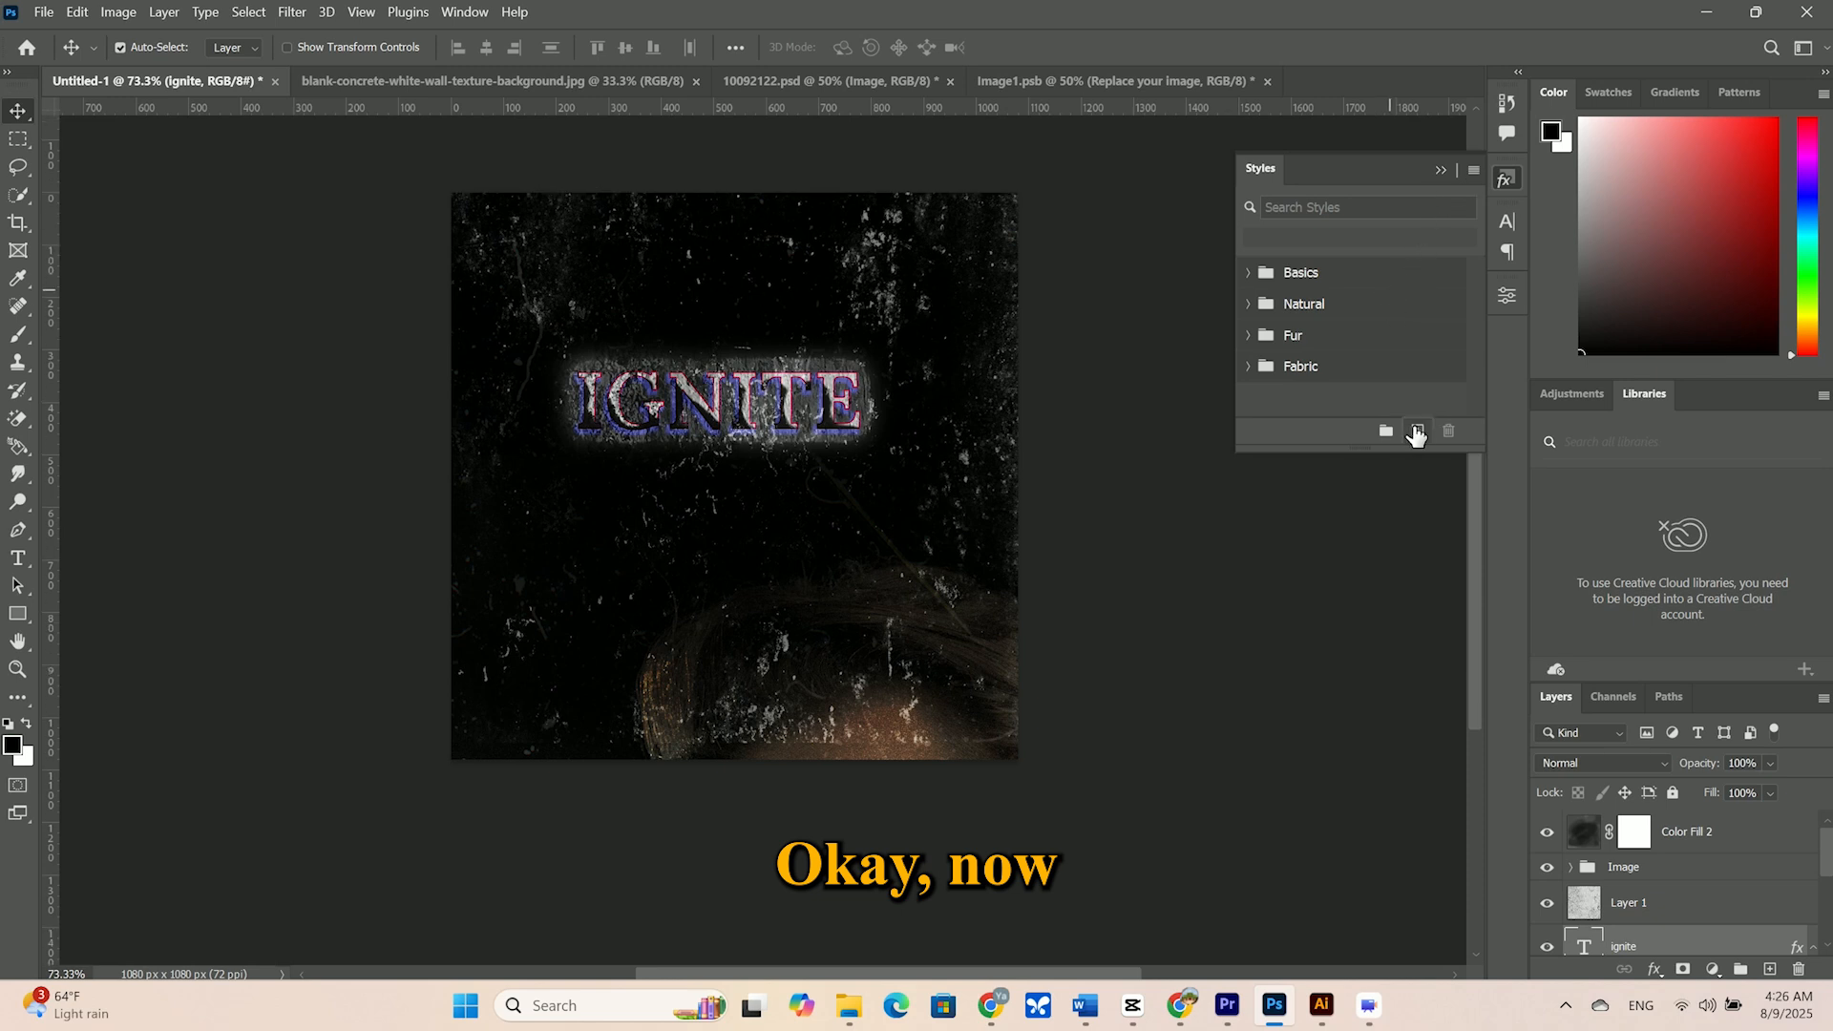
{"action": "left_click", "coordinate": [1418, 432]}
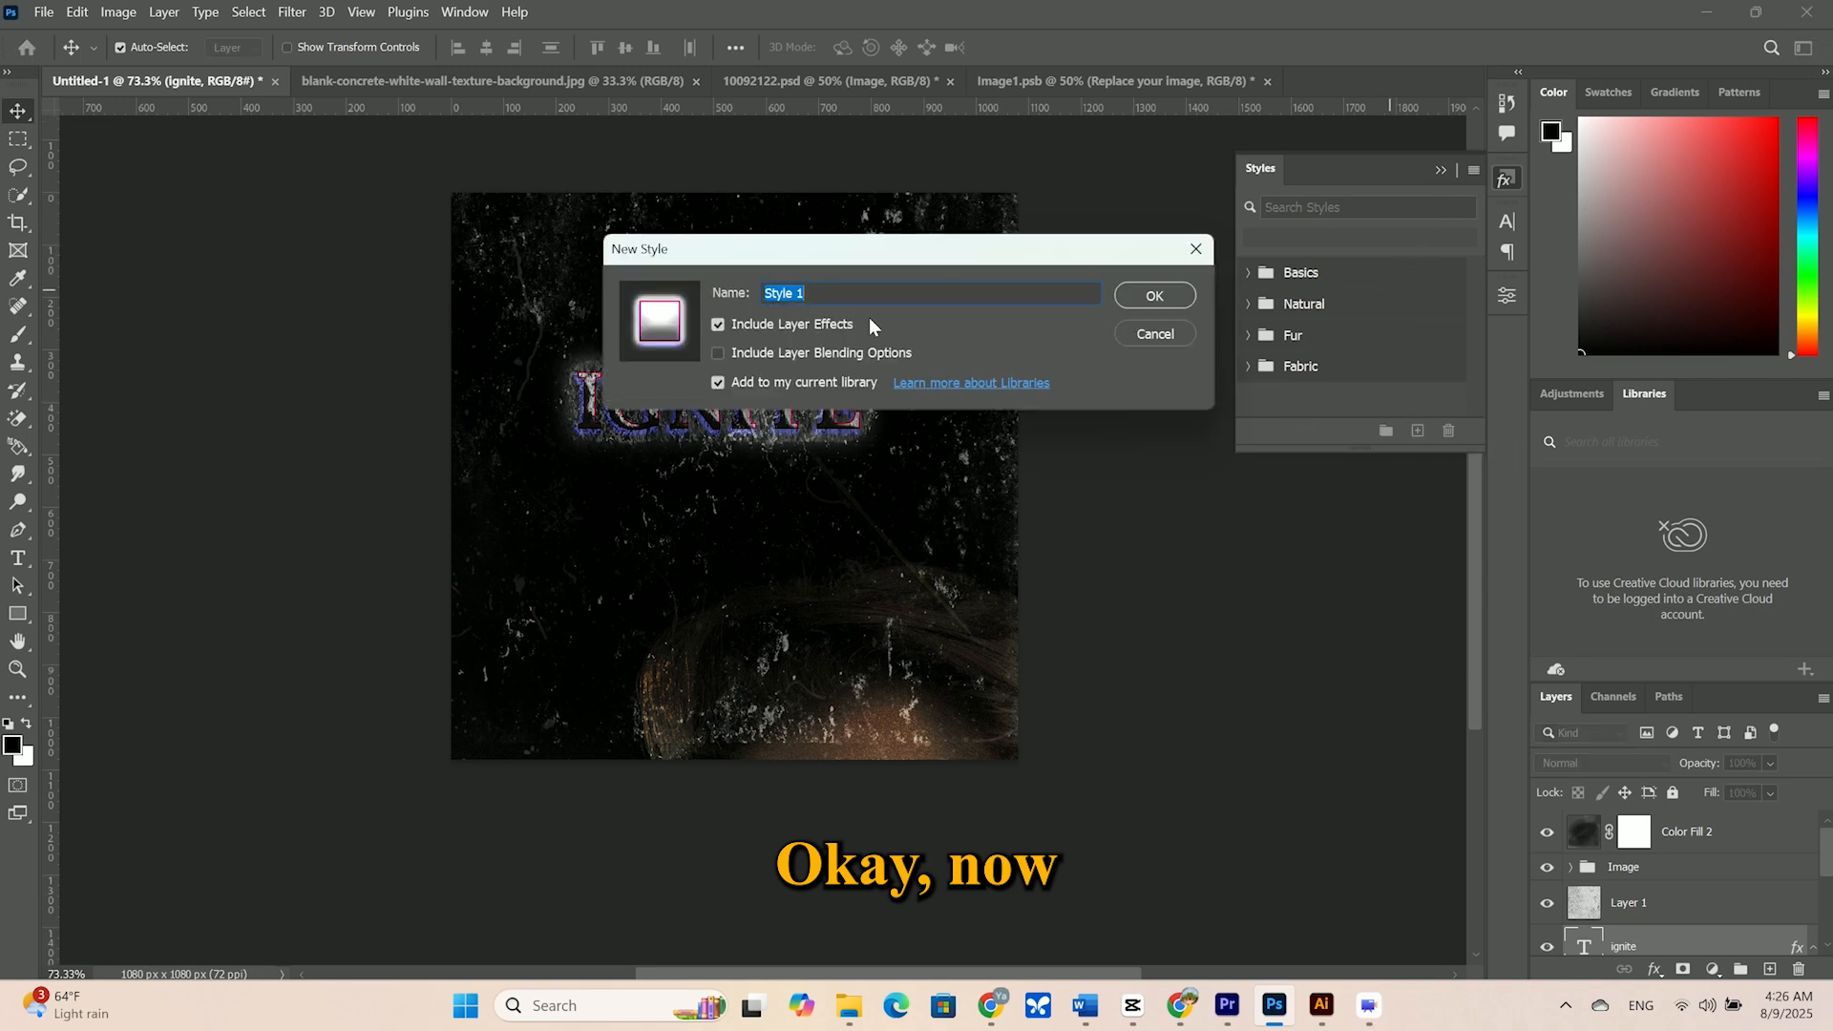
{"action": "type", "text": "My Pink Neon"}
{"action": "left_click_drag", "start_coordinate": [848, 291], "coordinate": [742, 289]}
{"action": "left_click", "coordinate": [882, 294]}
{"action": "key", "text": "ctrl+a"}
{"action": "left_click", "coordinate": [1154, 297]}
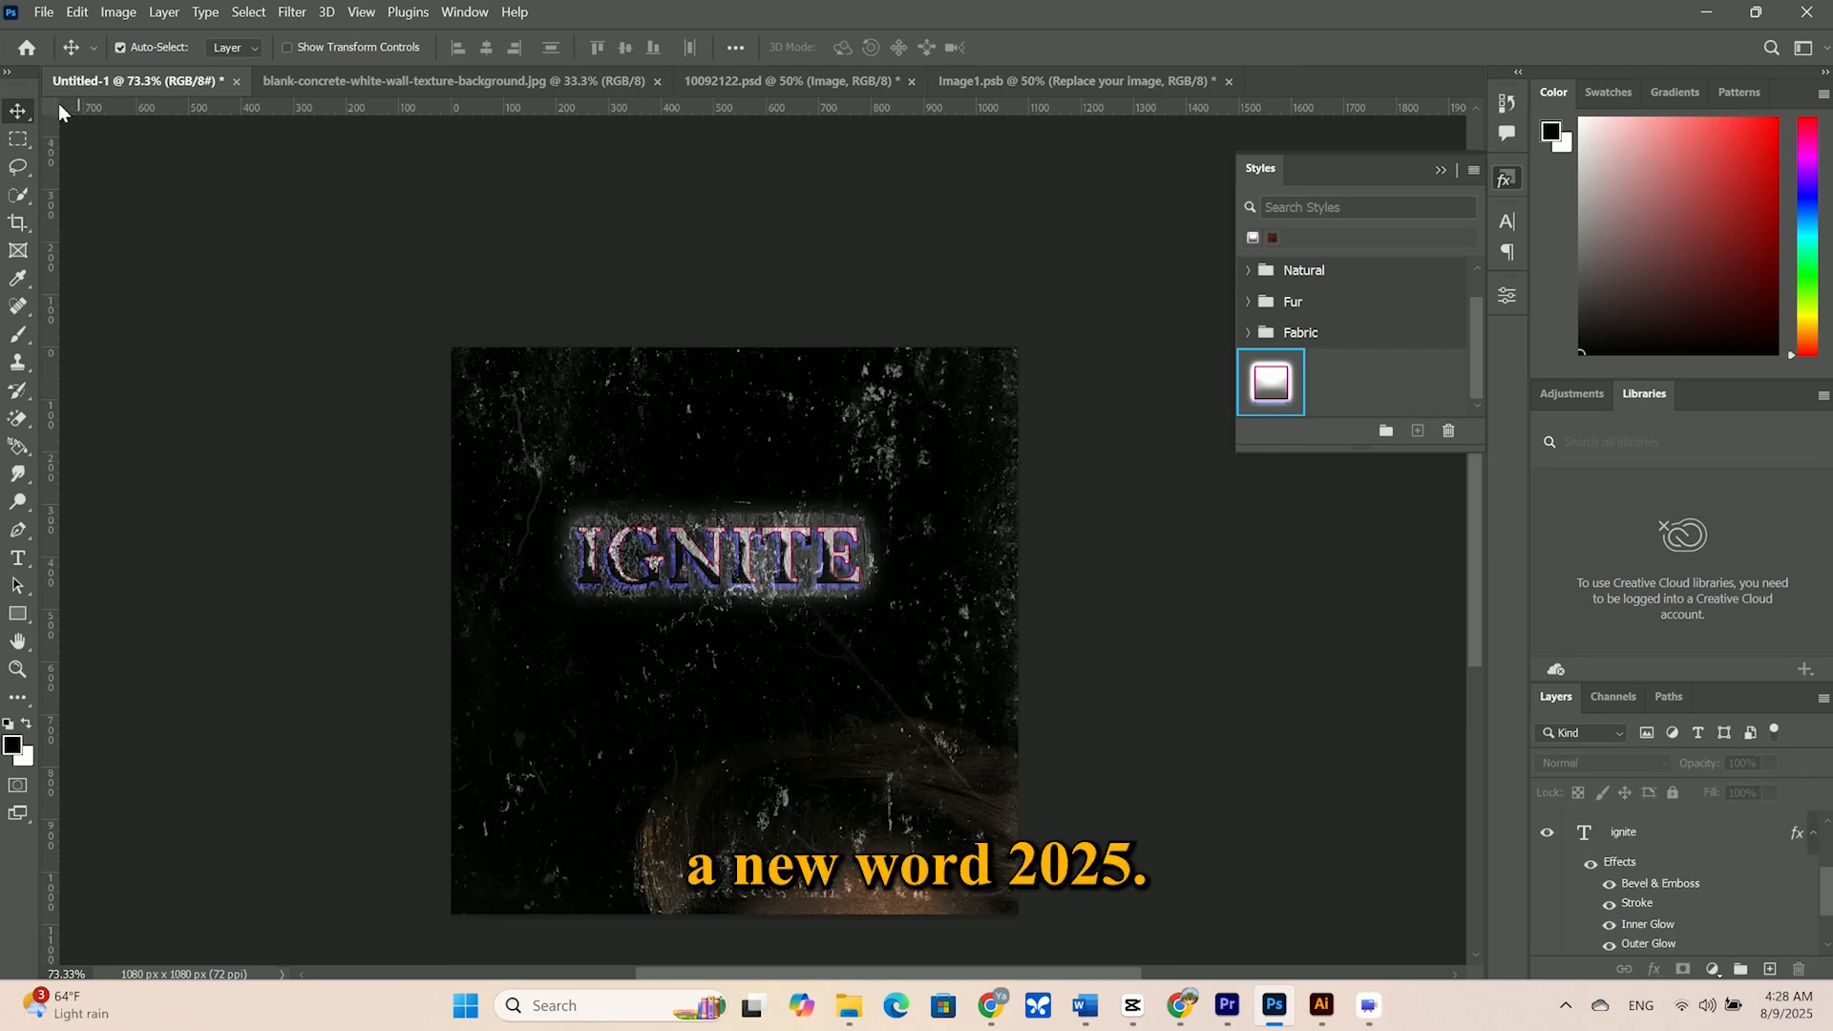
Add the text 2025 below IGNITE and apply the saved neon style preset to it
{"action": "left_click", "coordinate": [18, 557]}
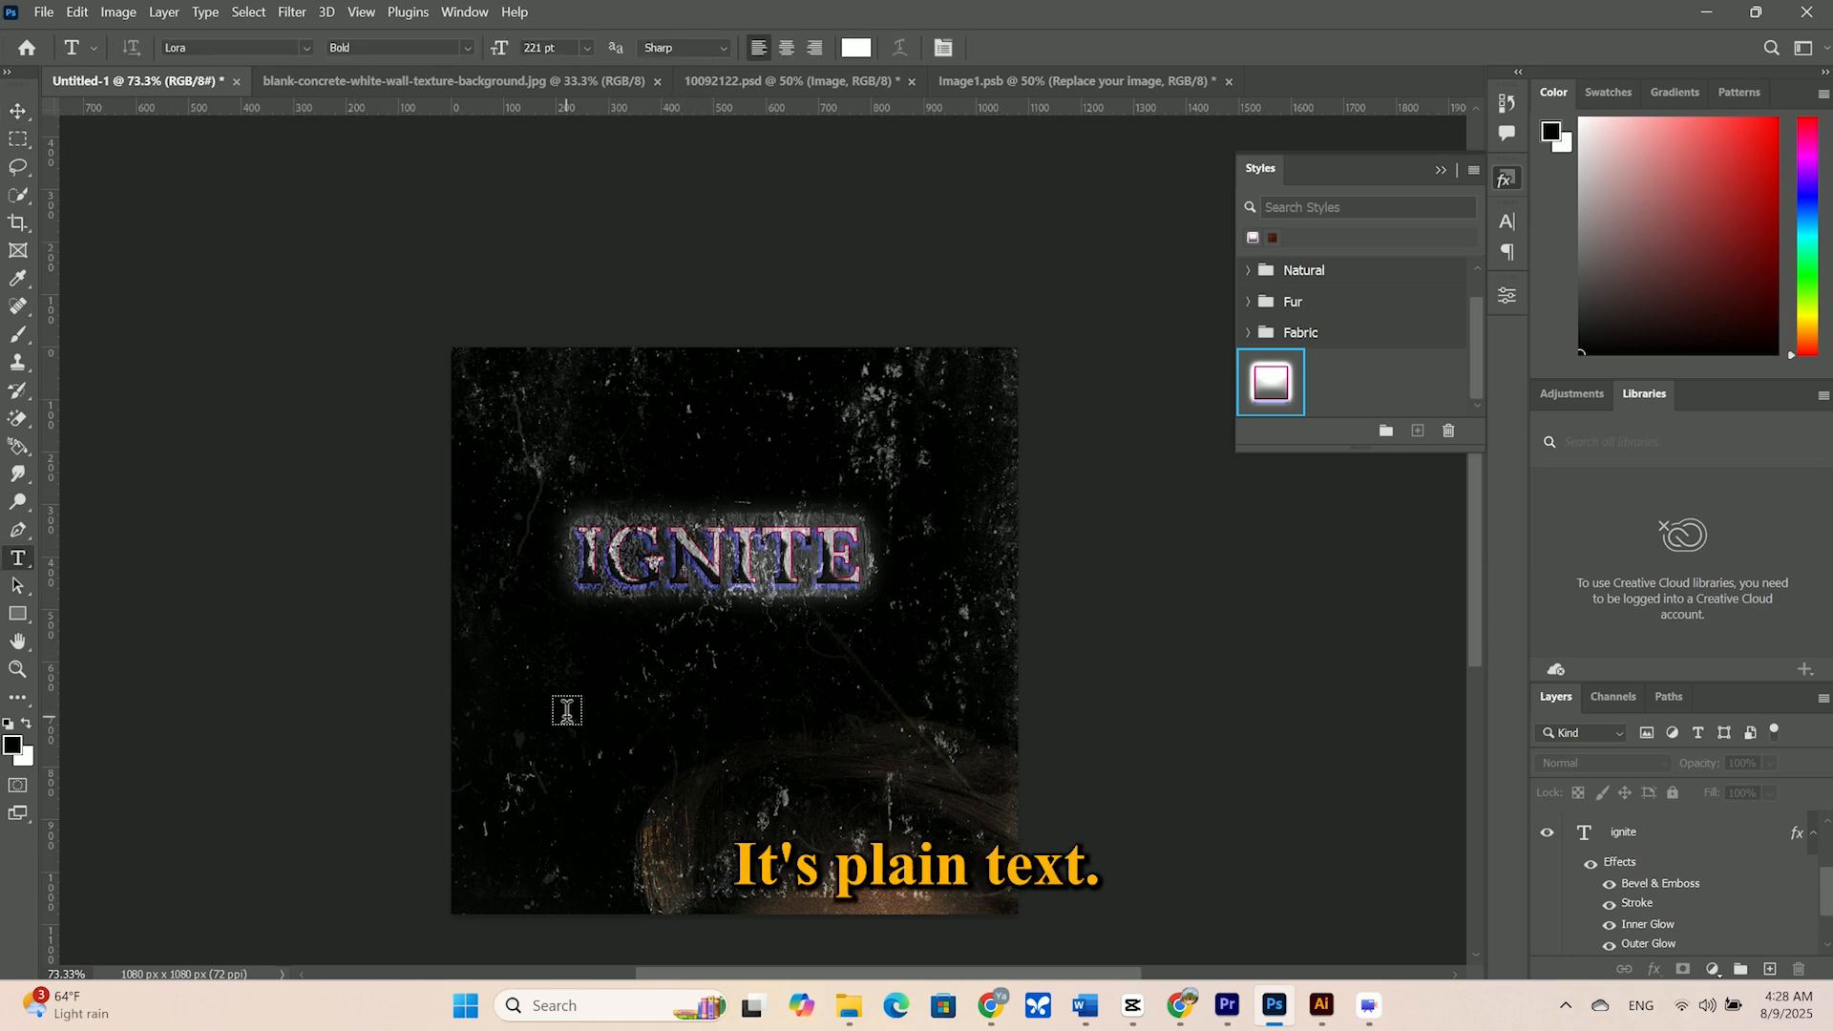
{"action": "left_click", "coordinate": [579, 729]}
{"action": "type", "text": "2025"}
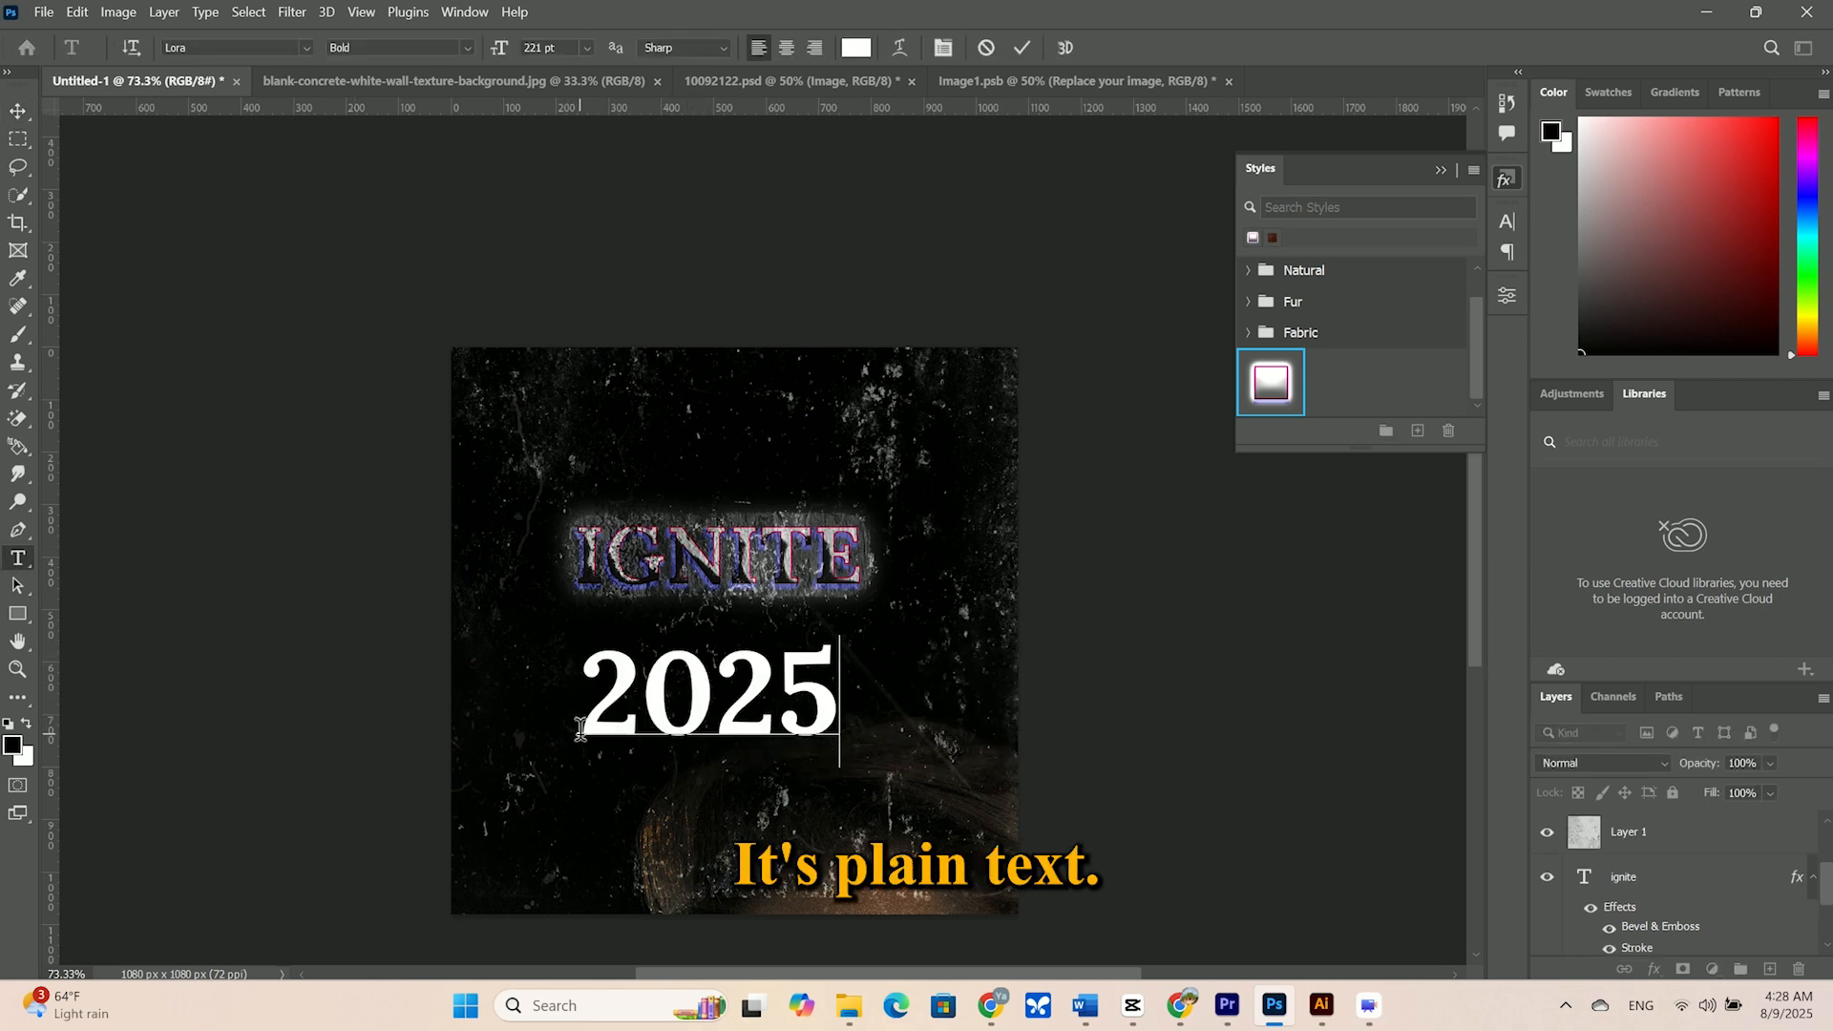
{"action": "left_click_drag", "start_coordinate": [578, 692], "coordinate": [945, 726]}
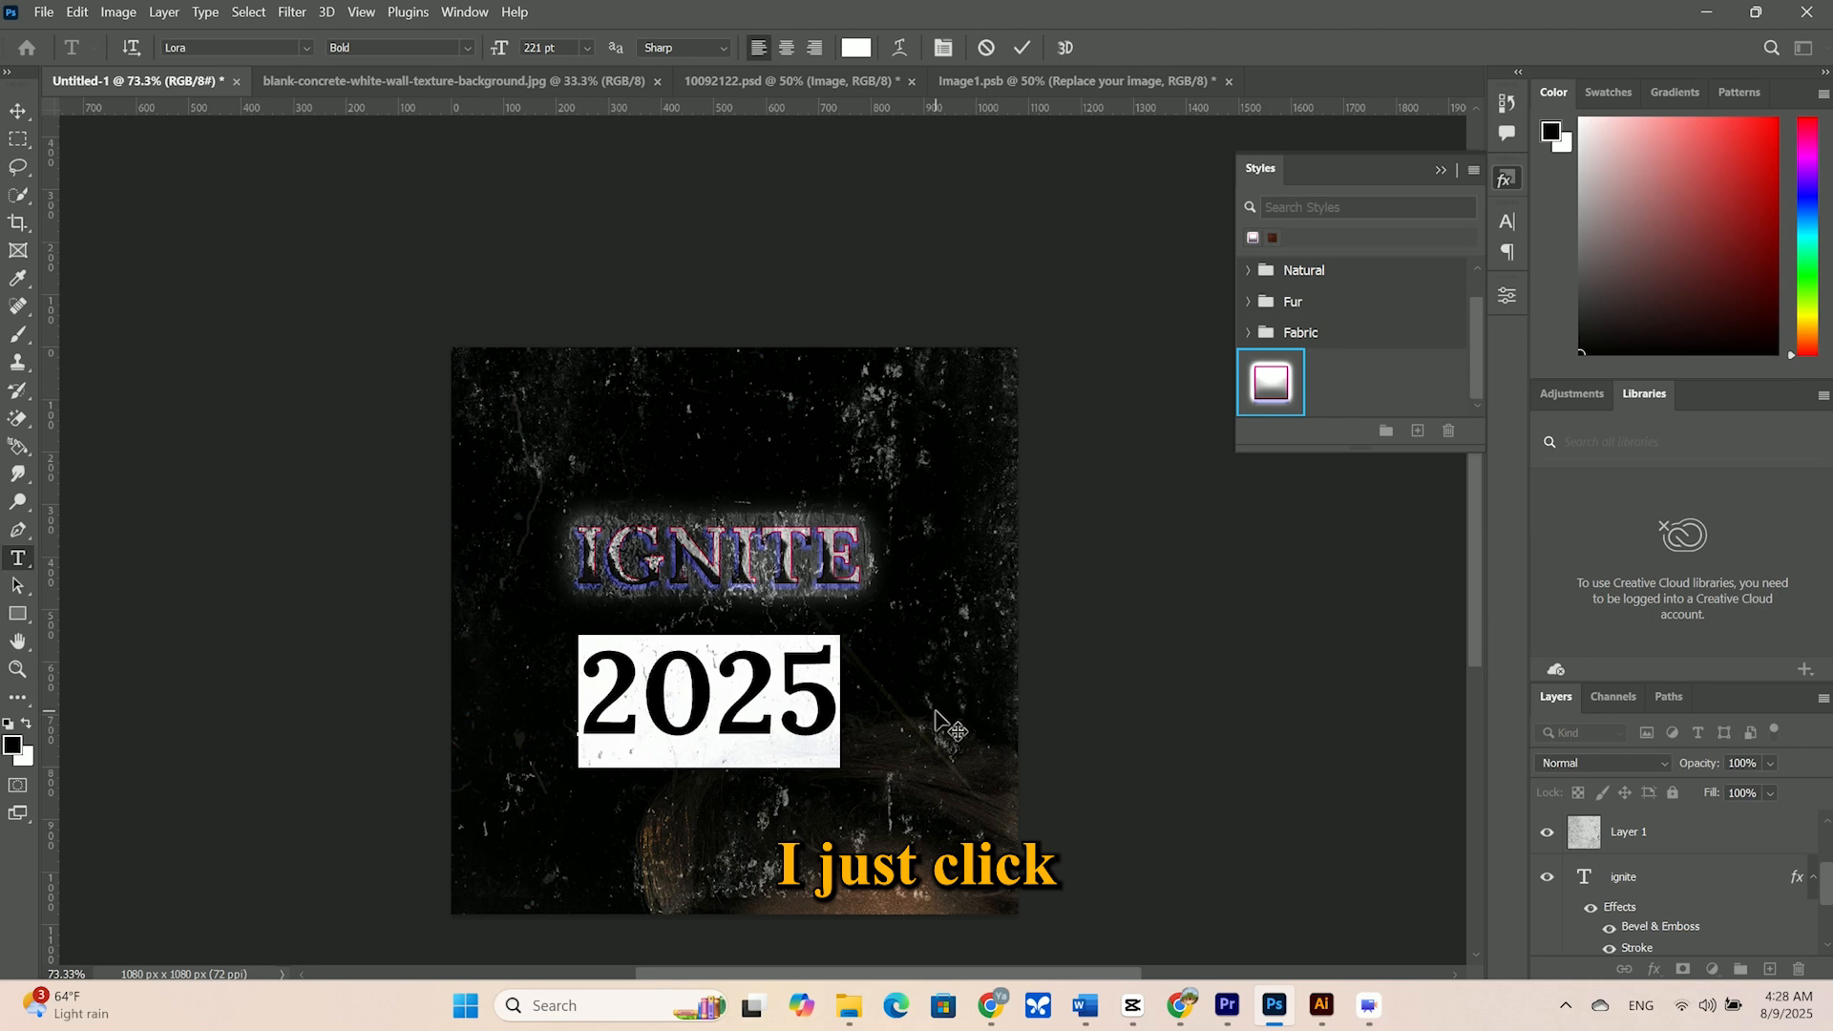
{"action": "left_click_drag", "start_coordinate": [1271, 382], "coordinate": [747, 702]}
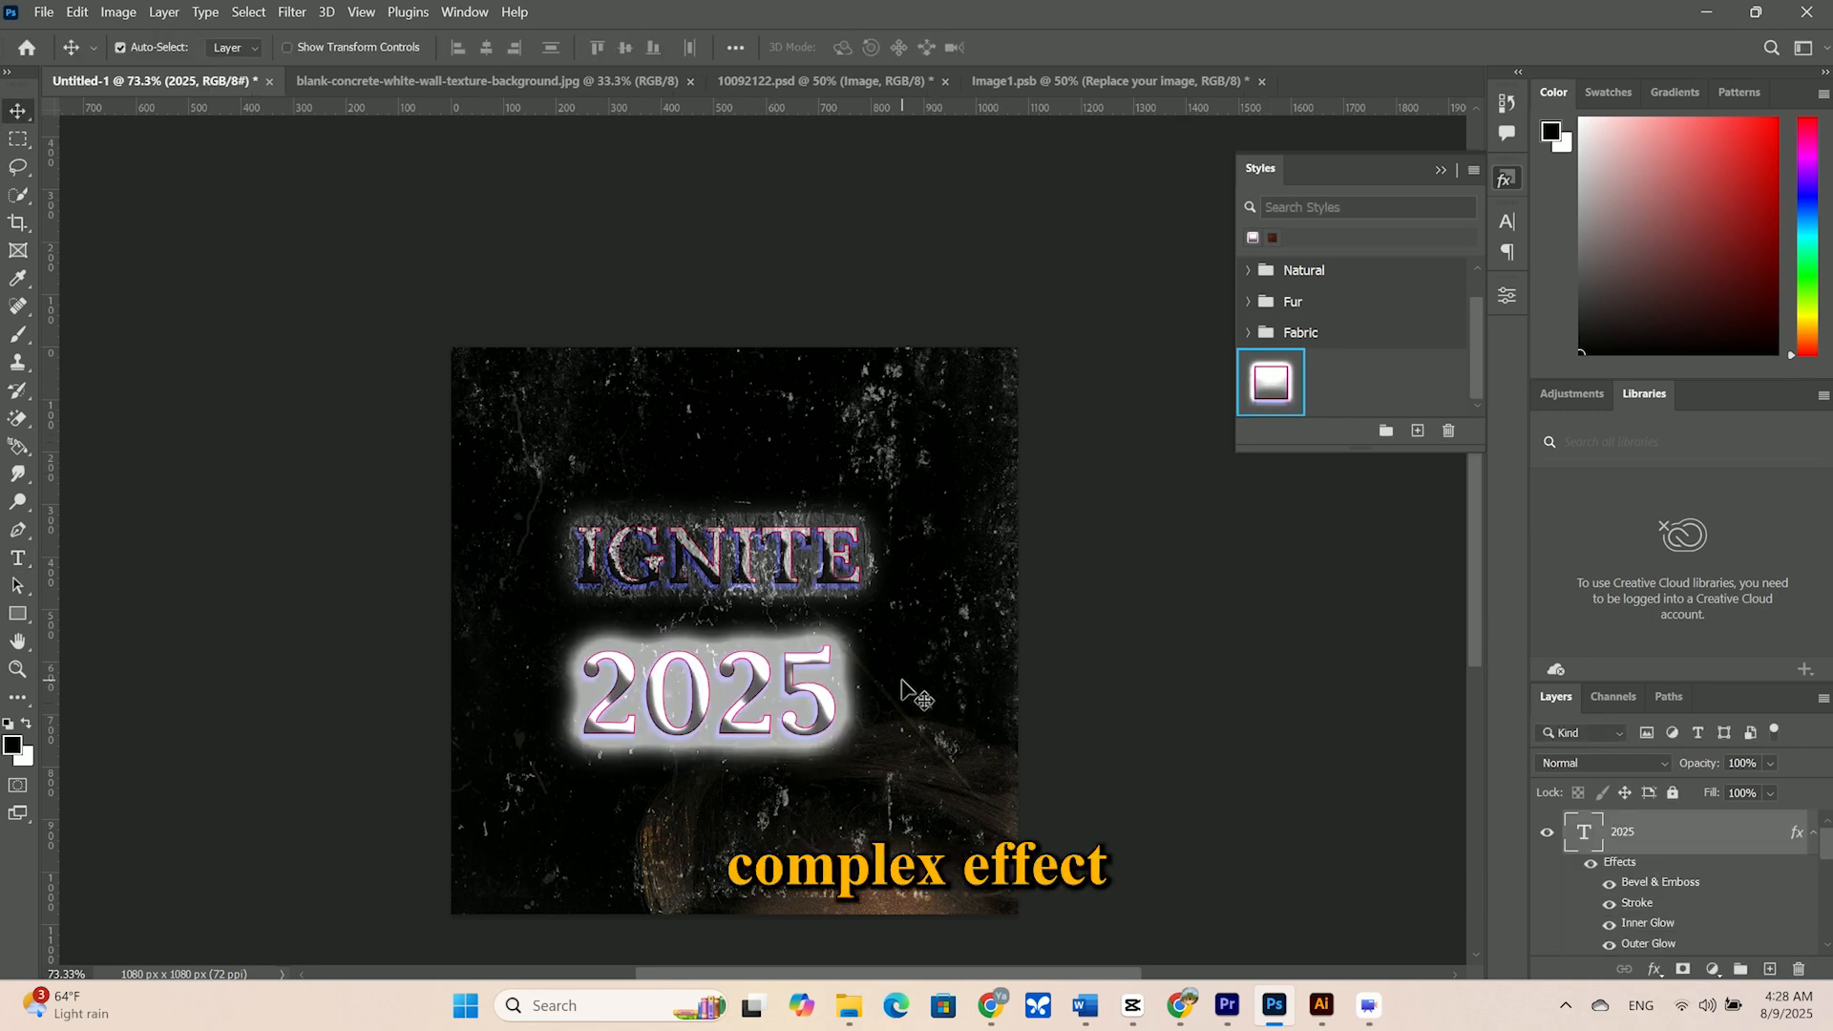
{"action": "mouse_move", "coordinate": [746, 691]}
{"action": "left_mouse_down"}
{"action": "mouse_move", "coordinate": [733, 726]}
{"action": "mouse_move", "coordinate": [754, 680]}
{"action": "left_mouse_up"}
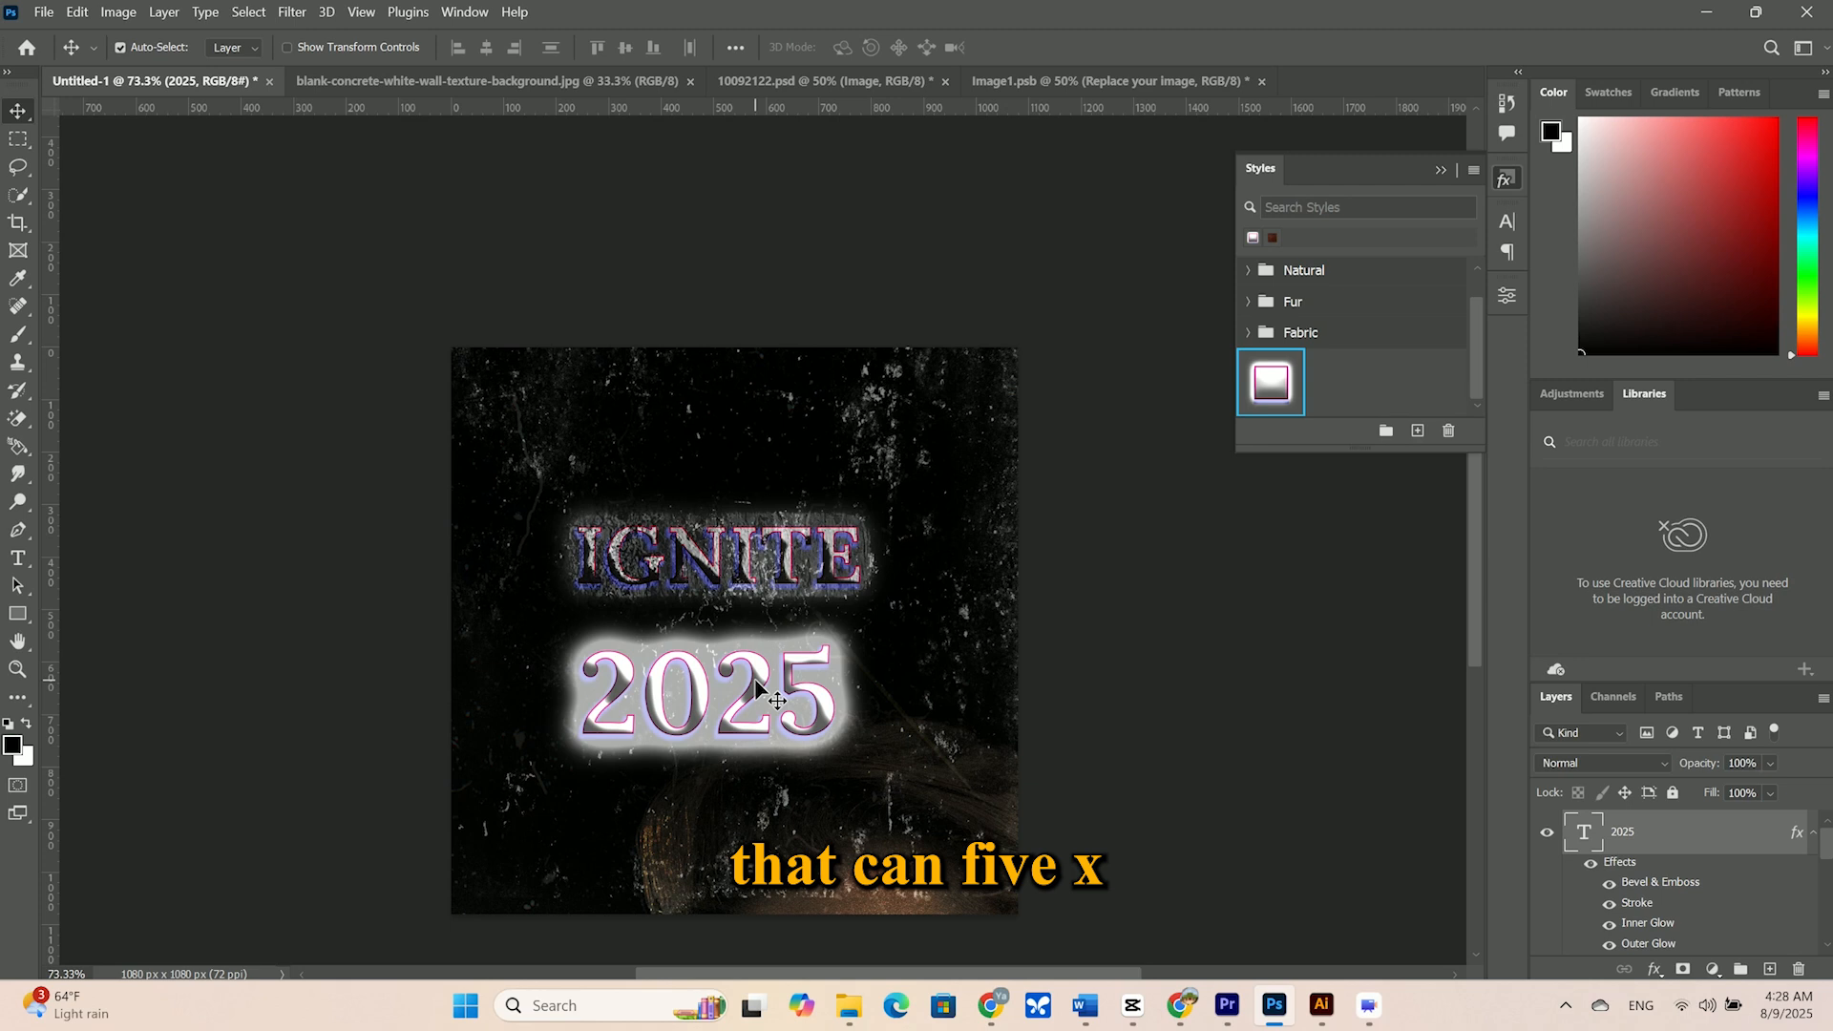
Reapply the saved neon style preset to the plain 2025 text
{"action": "scroll", "coordinate": [1706, 860], "scroll_direction": "down", "scroll_amount": 3}
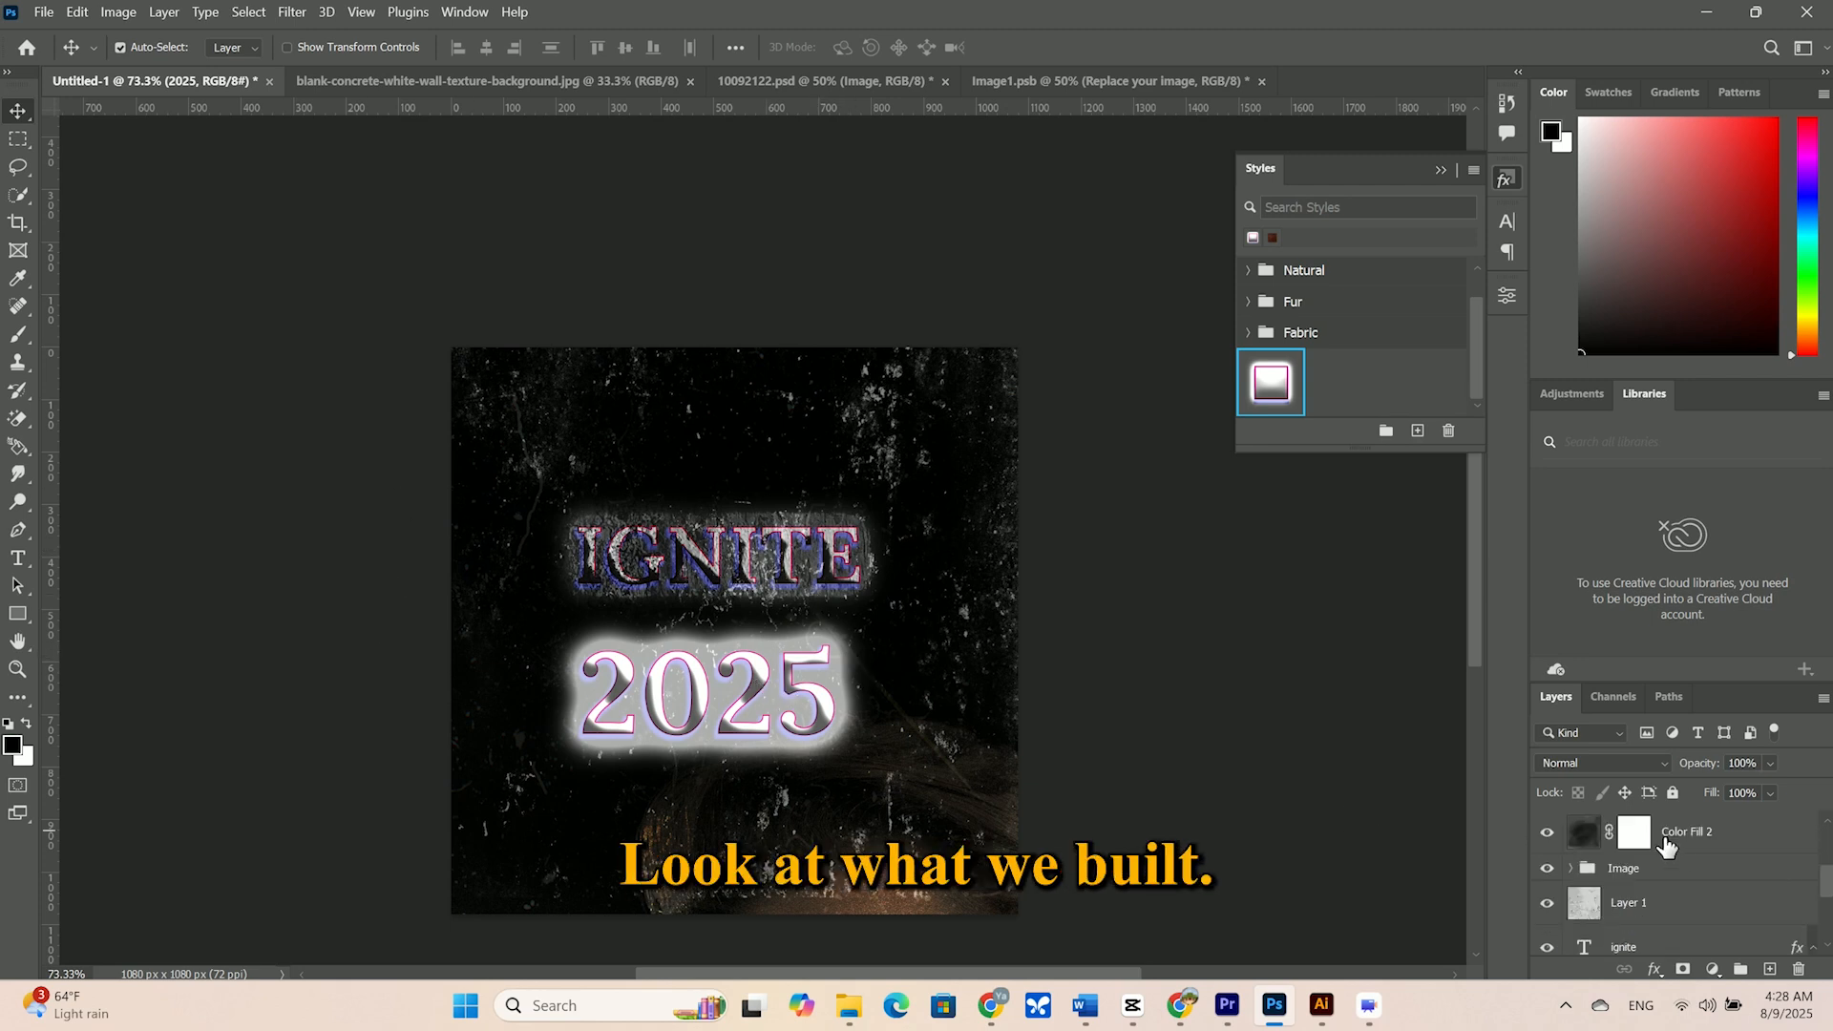
{"action": "scroll", "coordinate": [1691, 867], "scroll_direction": "up", "scroll_amount": 3}
{"action": "mouse_move", "coordinate": [1620, 913]}
{"action": "left_mouse_down"}
{"action": "mouse_move", "coordinate": [1612, 936]}
{"action": "mouse_move", "coordinate": [1647, 840]}
{"action": "mouse_move", "coordinate": [1605, 915]}
{"action": "left_mouse_up"}
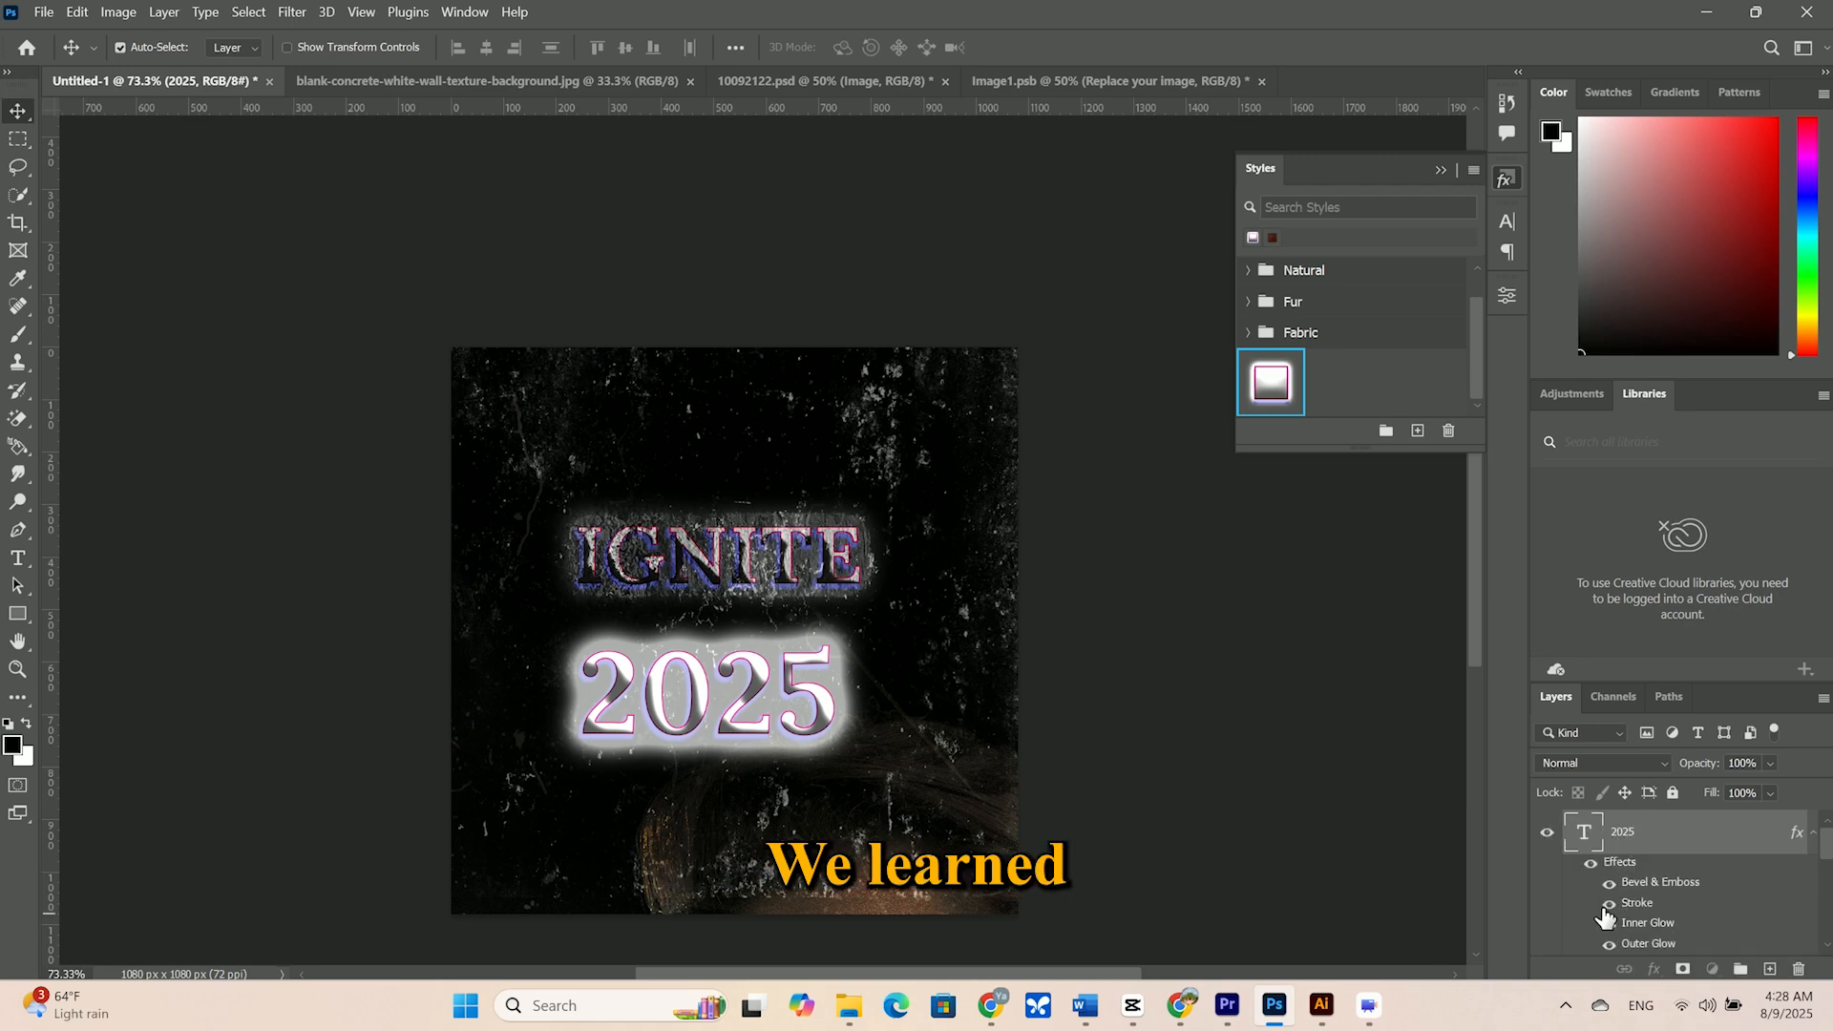
{"action": "scroll", "coordinate": [1678, 868], "scroll_direction": "down", "scroll_amount": 5}
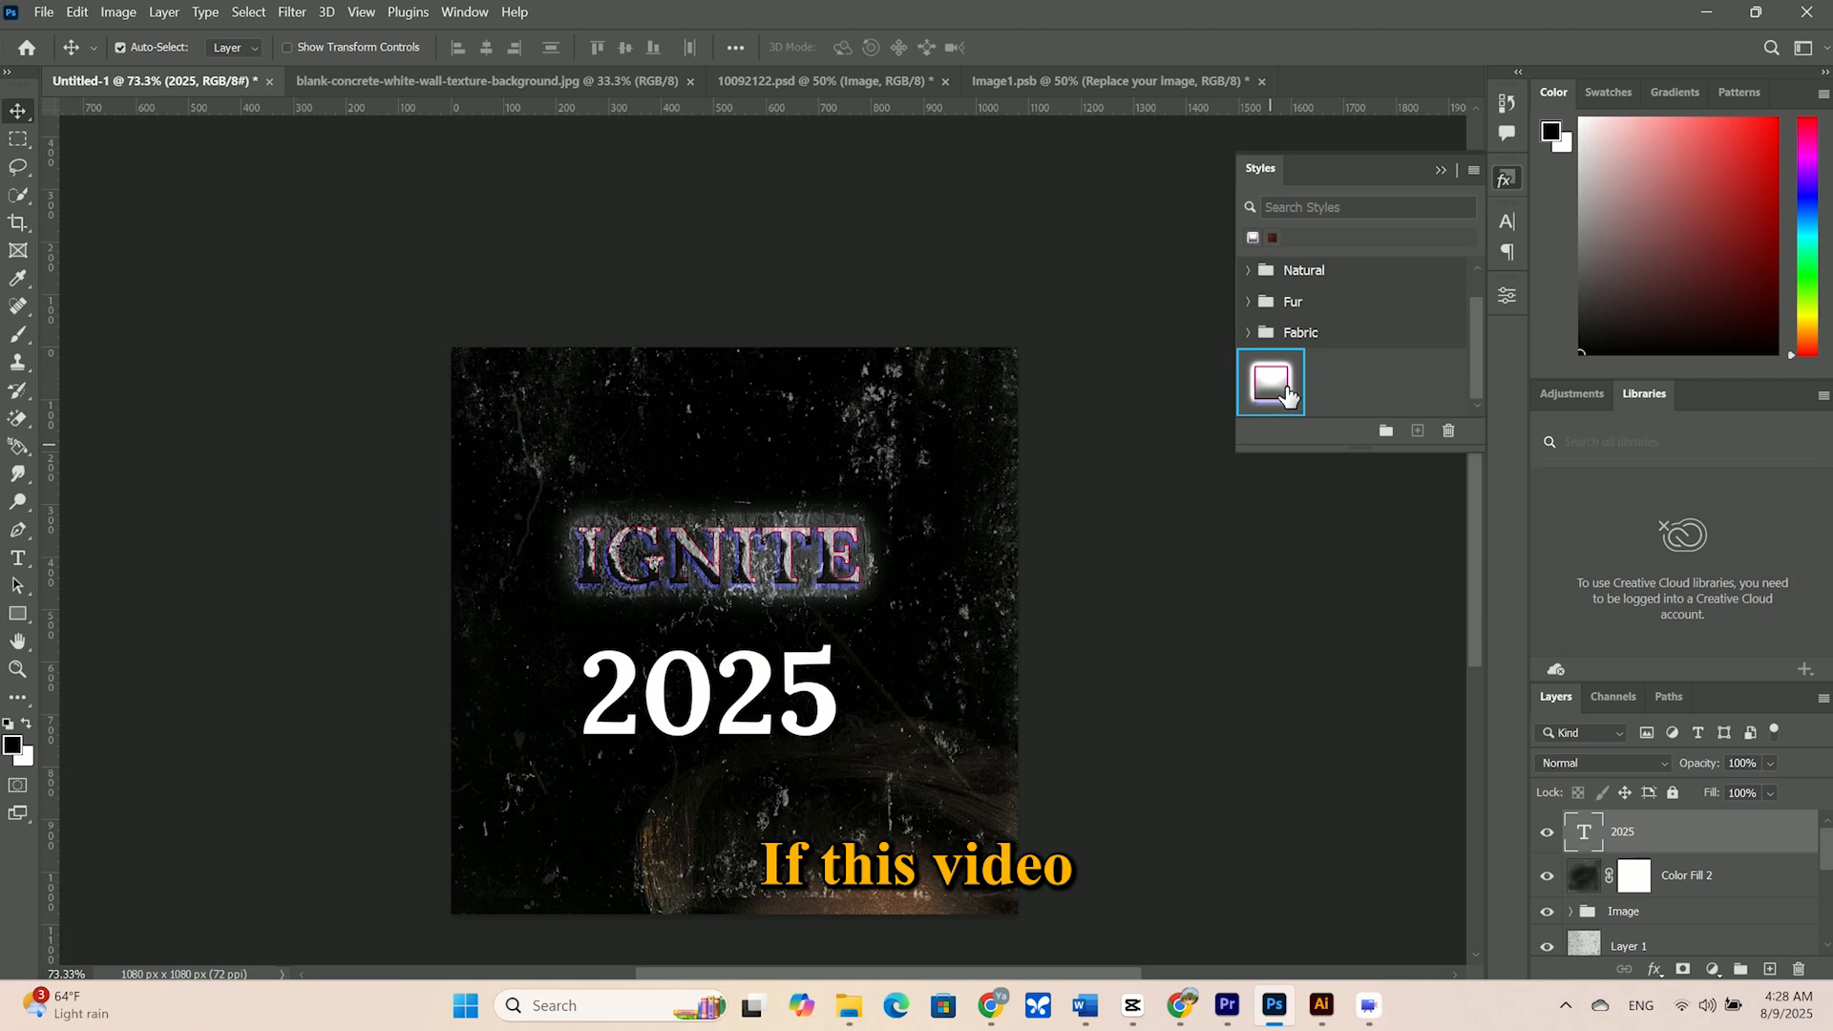
{"action": "left_click_drag", "start_coordinate": [1280, 392], "coordinate": [748, 703]}
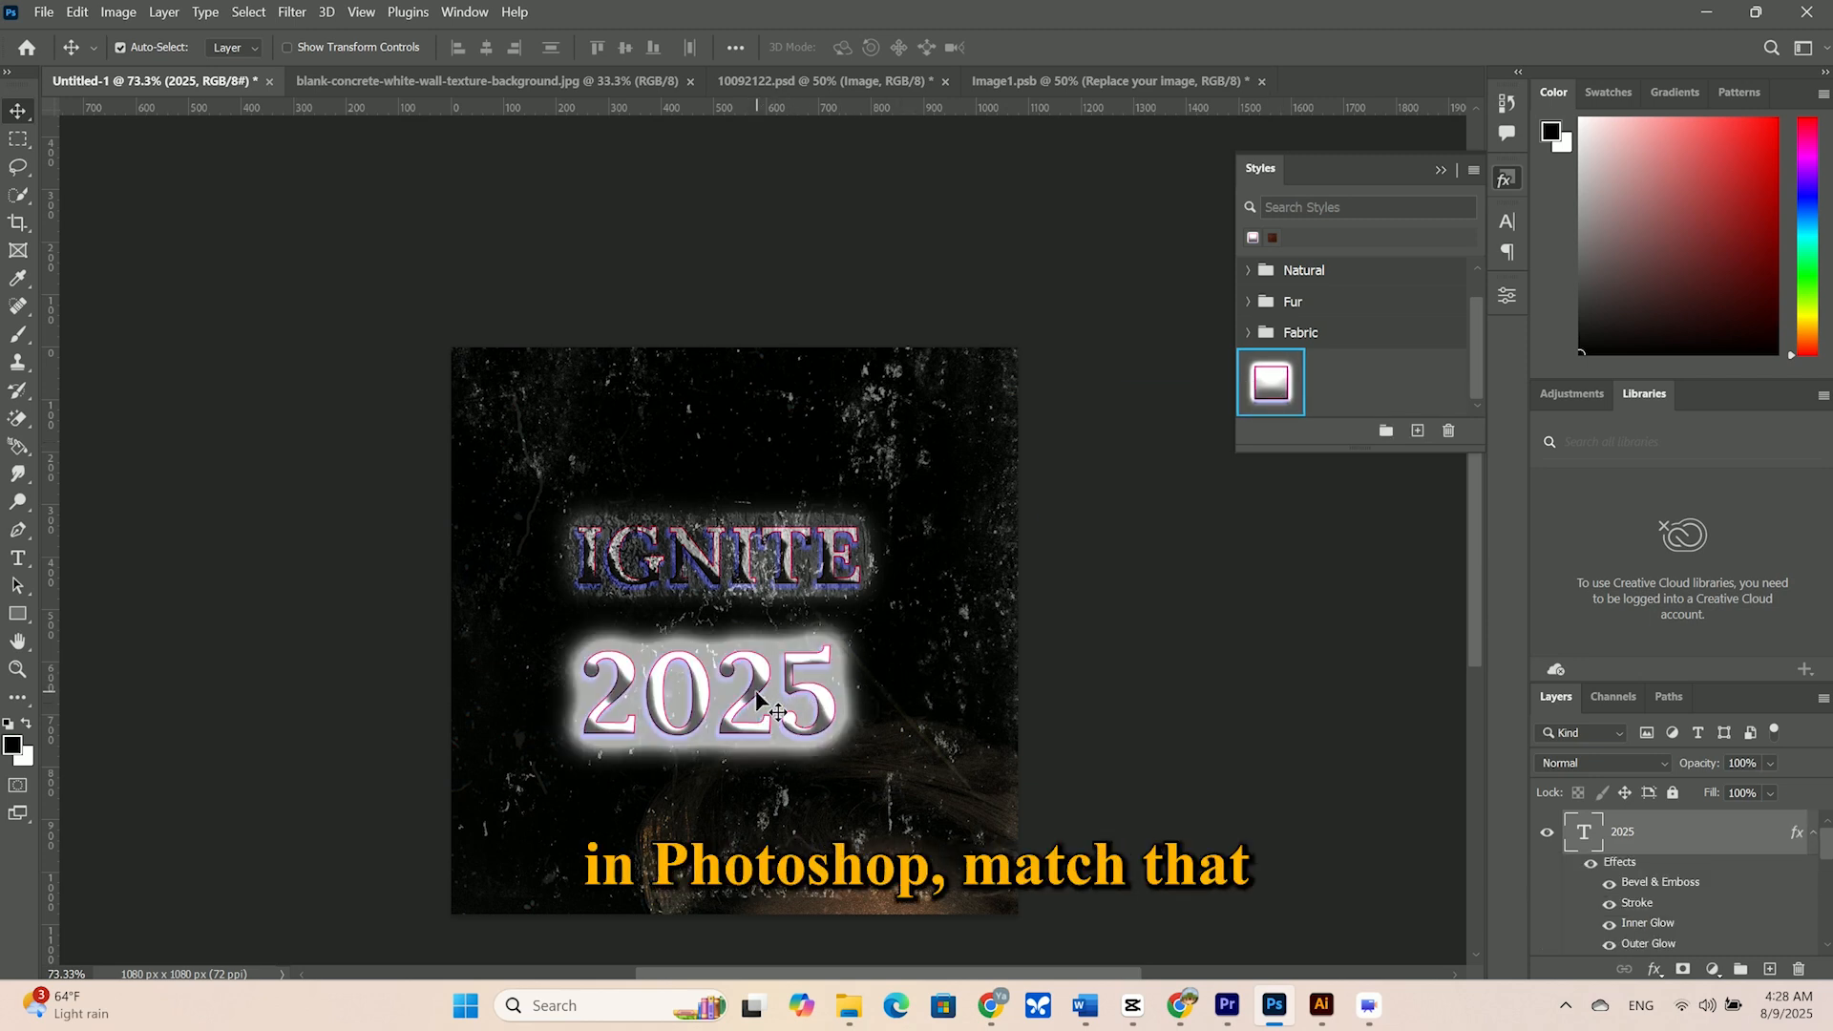
{"action": "left_click_drag", "start_coordinate": [750, 686], "coordinate": [754, 679]}
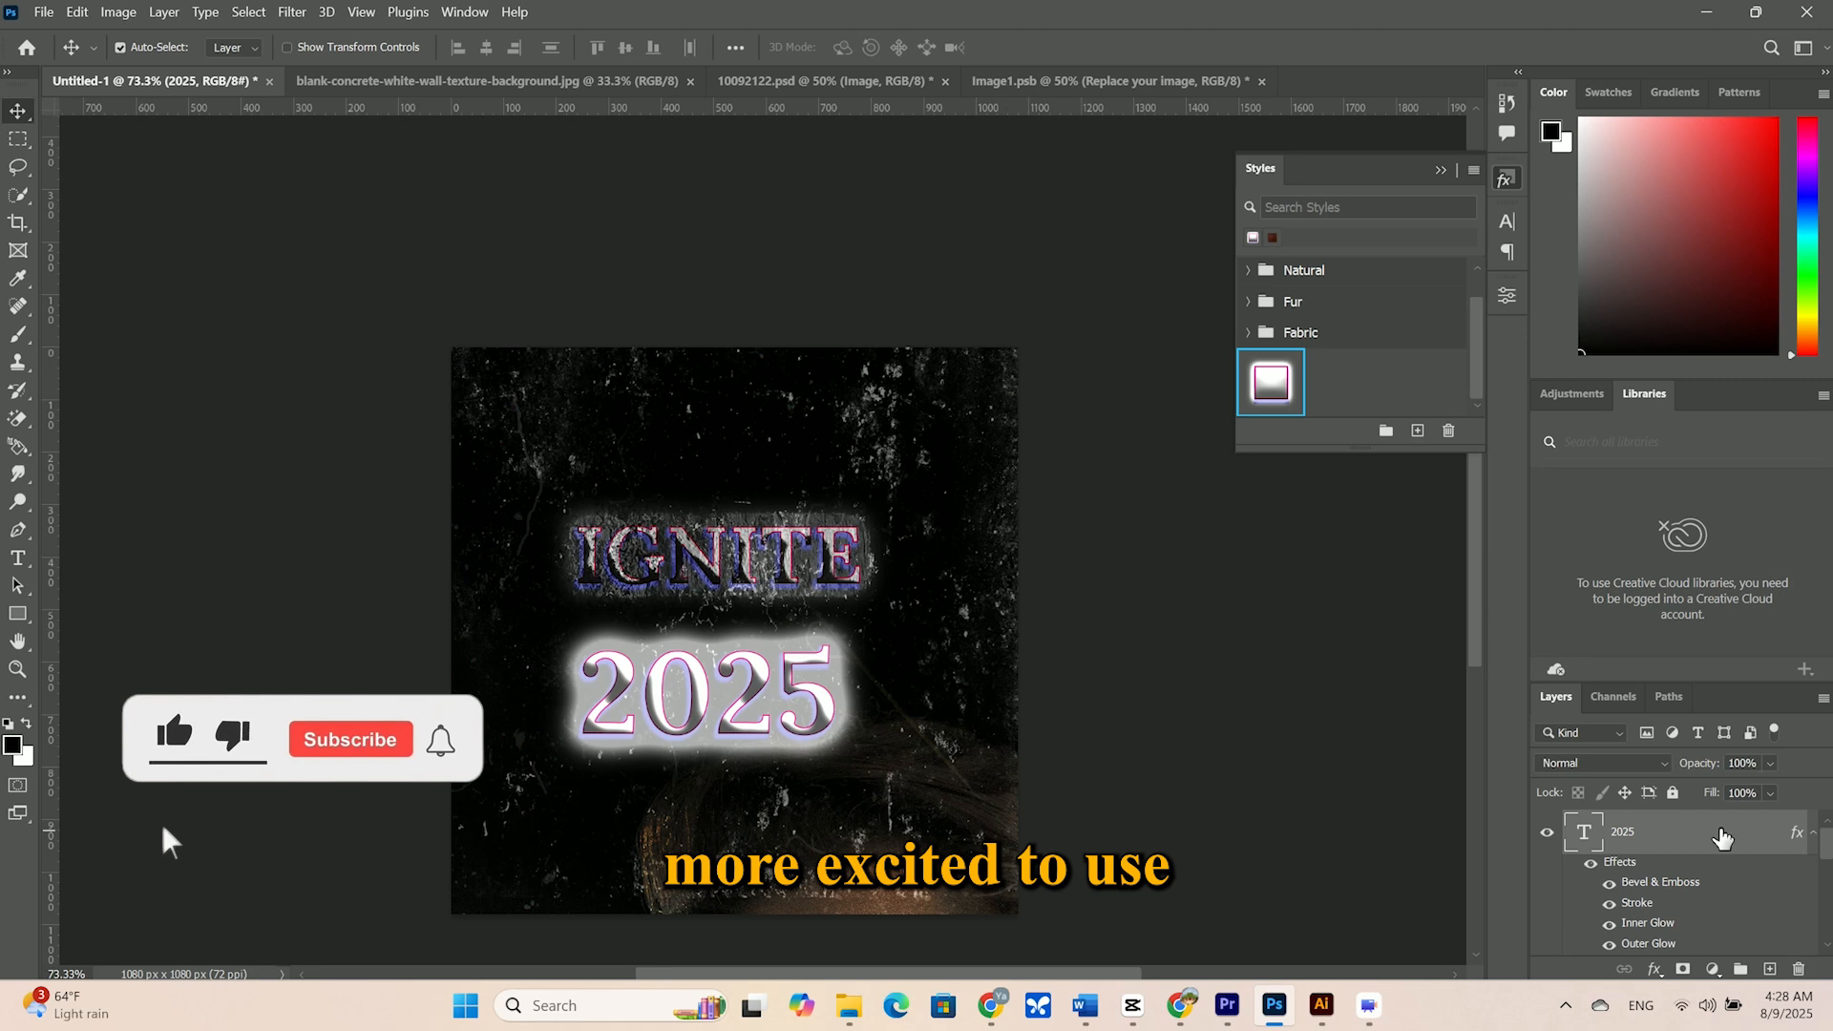
Review the layer stack and compare the composition with and without the 2025 text, leaving the text shown
{"action": "scroll", "coordinate": [1709, 848], "scroll_direction": "down", "scroll_amount": 3}
{"action": "scroll", "coordinate": [1688, 871], "scroll_direction": "up", "scroll_amount": 3}
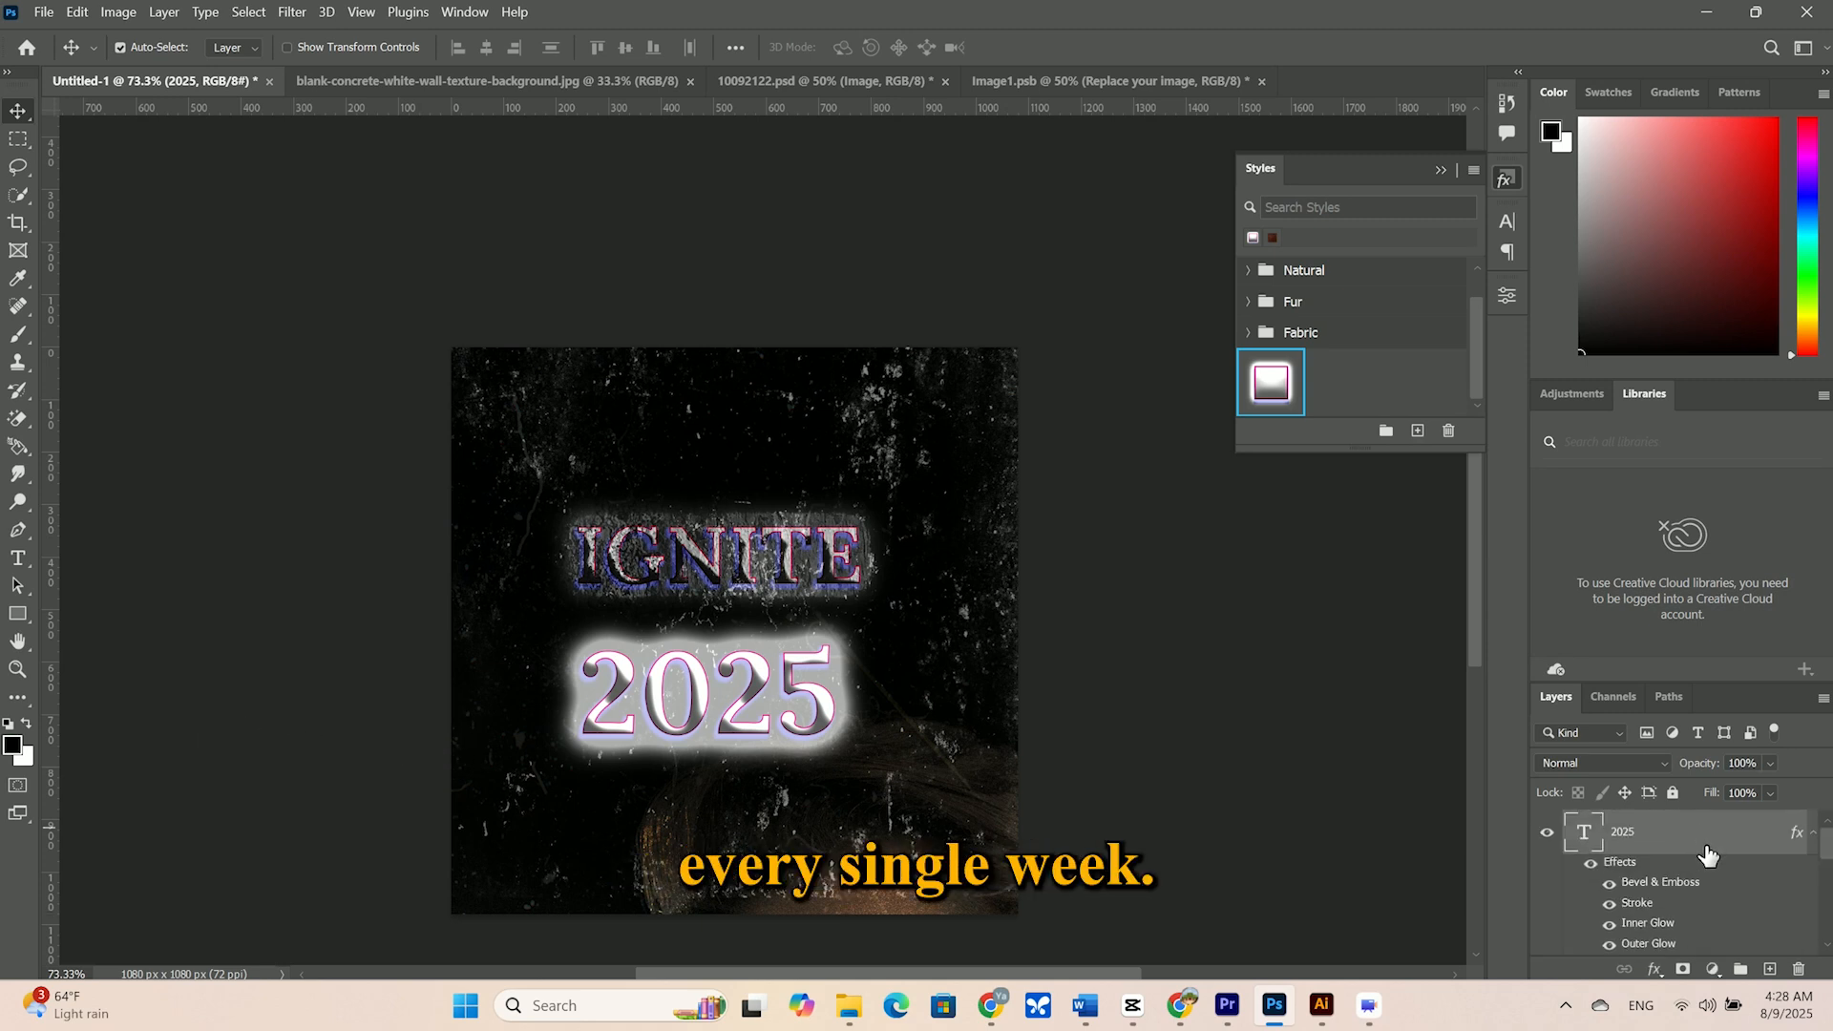
{"action": "scroll", "coordinate": [1705, 855], "scroll_direction": "down", "scroll_amount": 2}
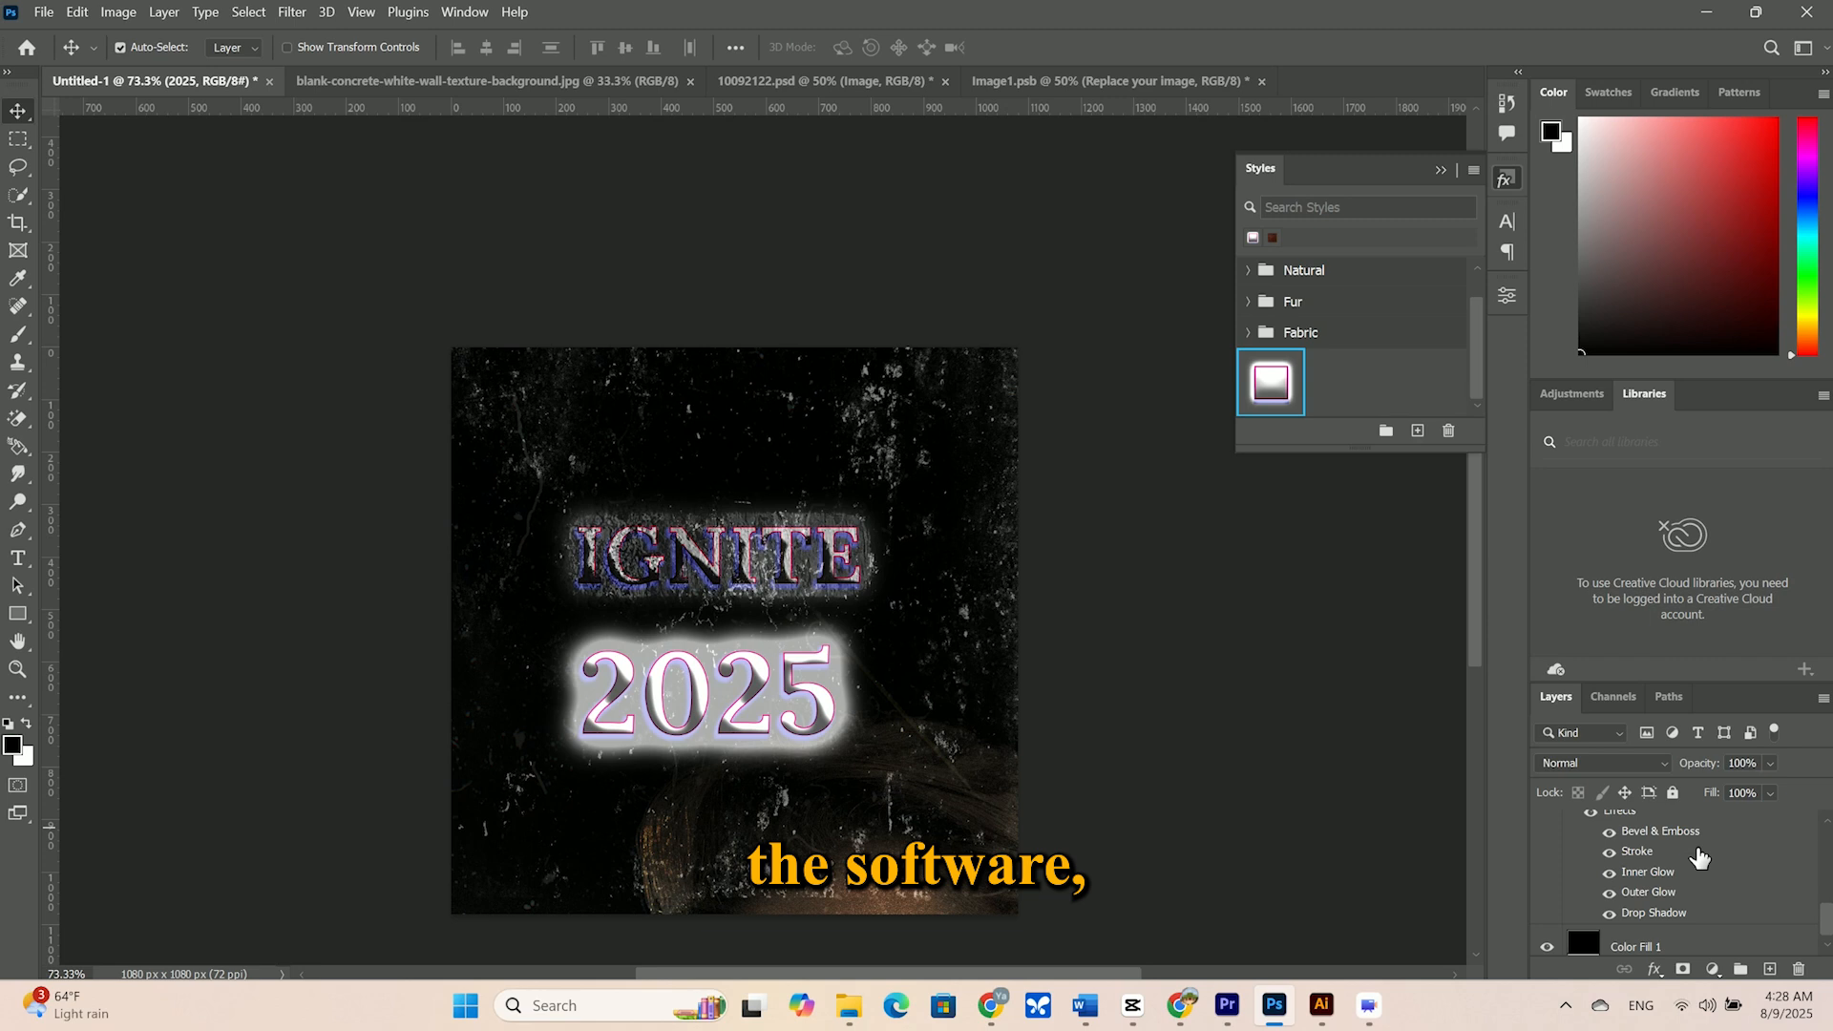
{"action": "scroll", "coordinate": [1700, 857], "scroll_direction": "down", "scroll_amount": 2}
{"action": "scroll", "coordinate": [1700, 857], "scroll_direction": "up", "scroll_amount": 4}
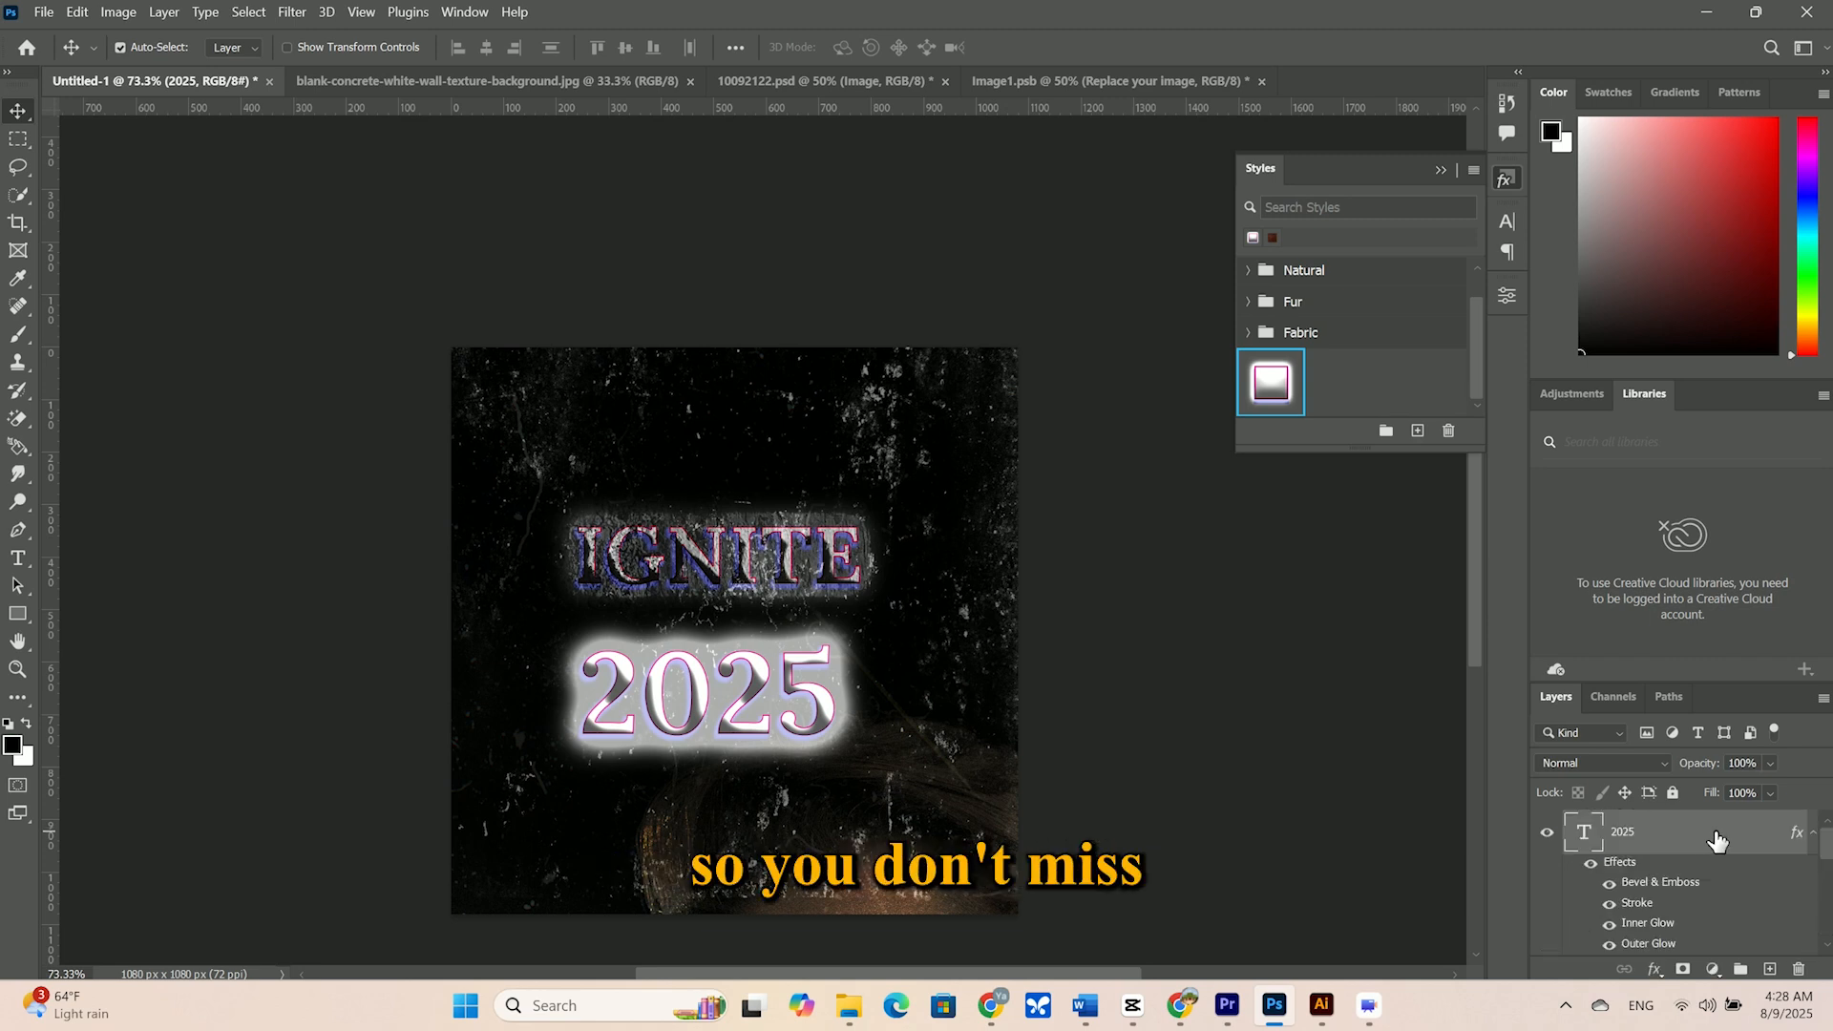
{"action": "left_click", "coordinate": [1545, 835]}
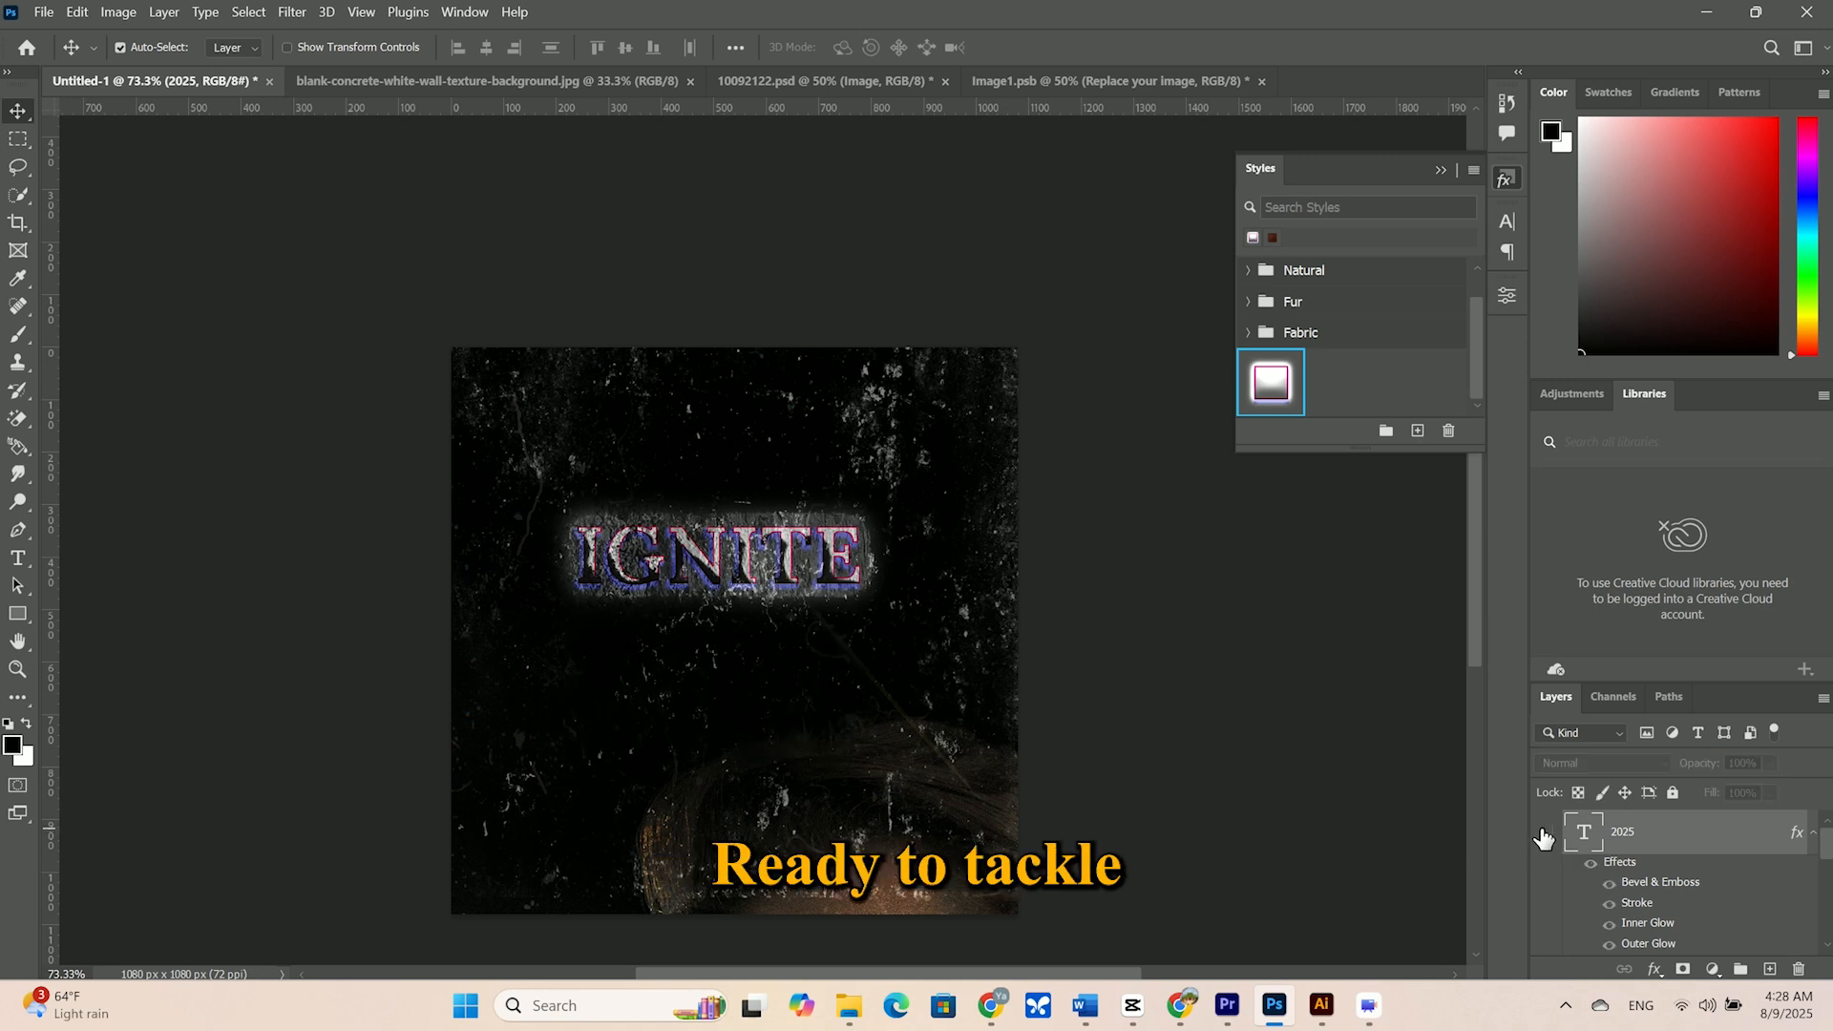
{"action": "left_click", "coordinate": [1546, 835]}
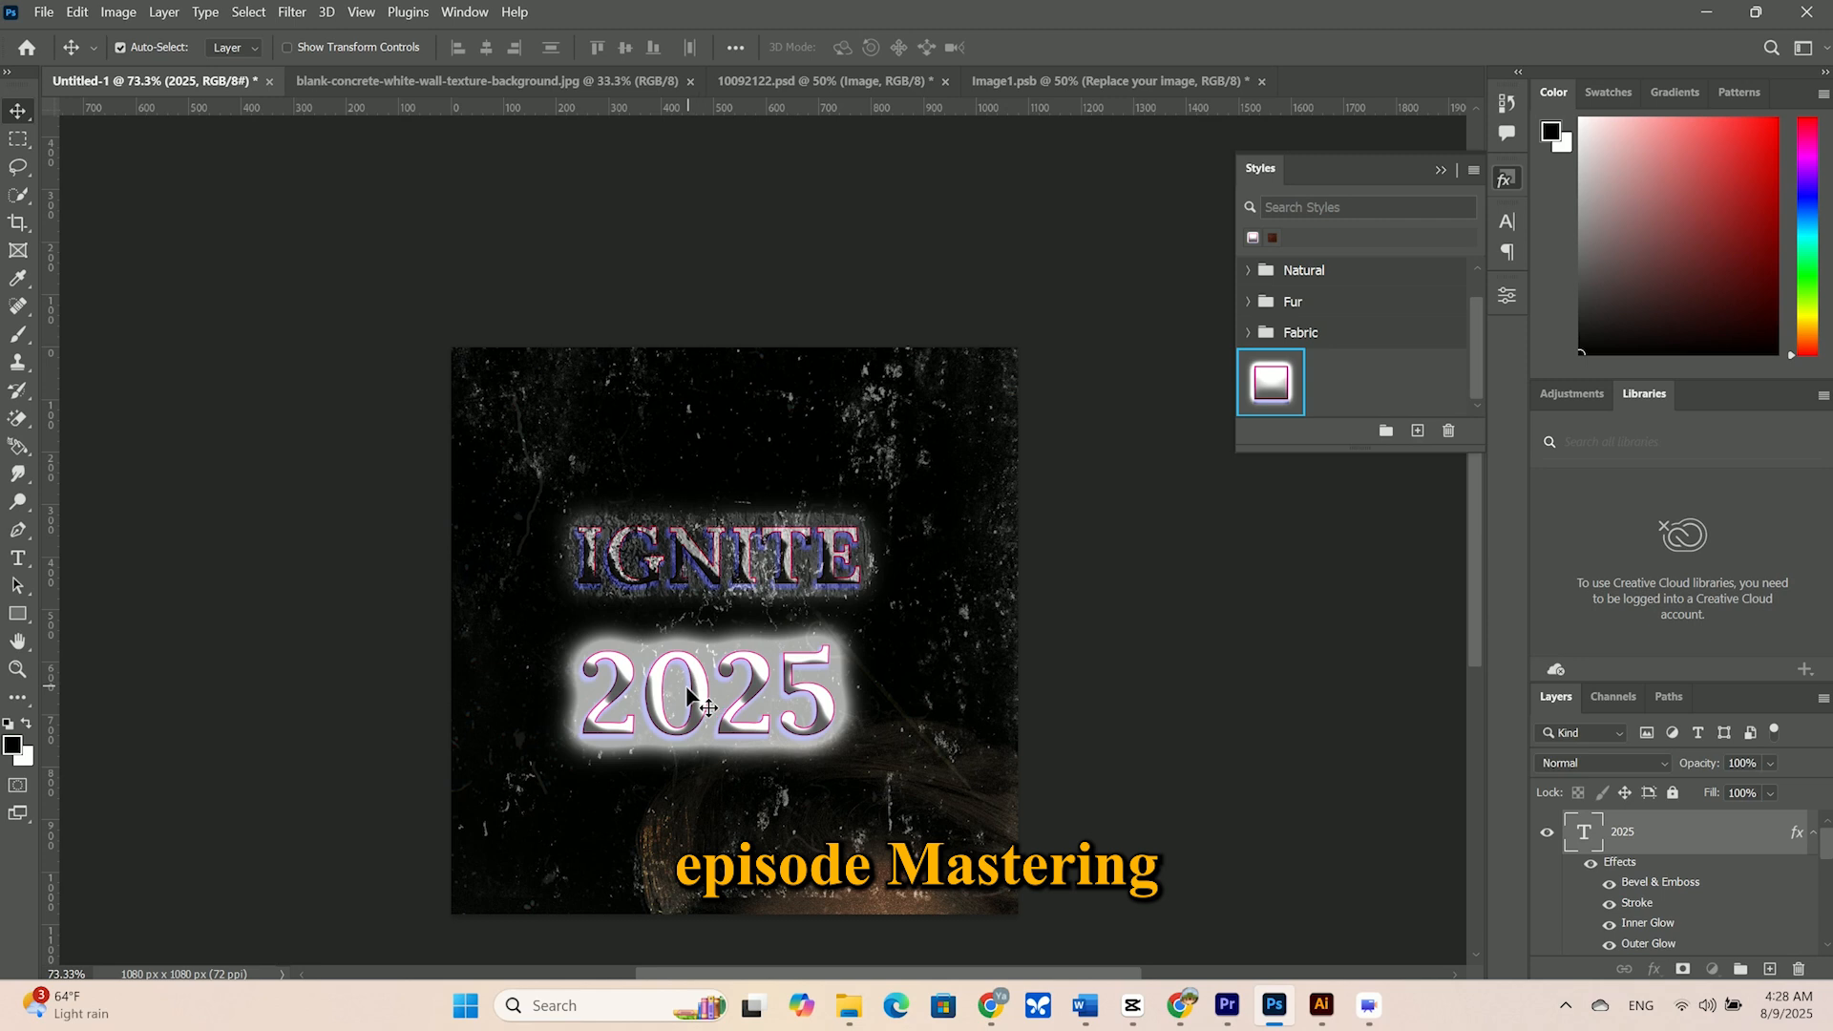
Move the 2025 text from below the IGNITE text to just above it on the canvas
{"action": "left_click_drag", "start_coordinate": [688, 689], "coordinate": [685, 691]}
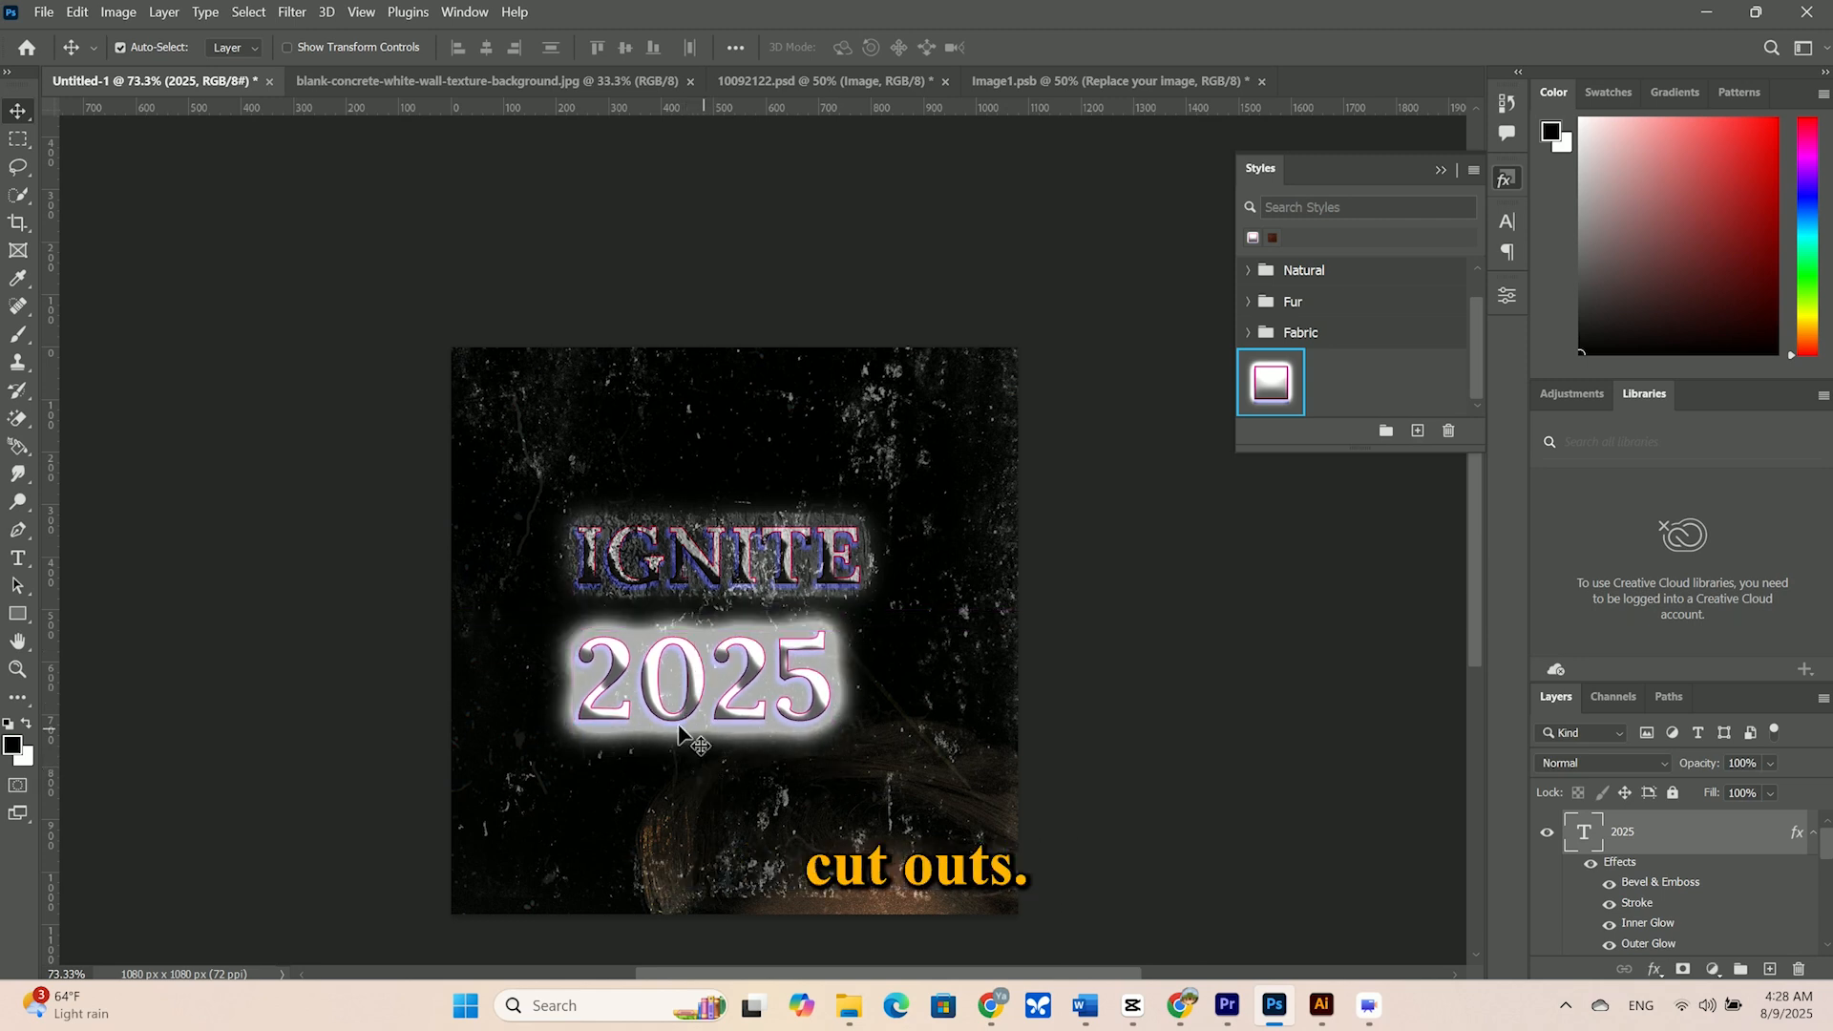
{"action": "left_click_drag", "start_coordinate": [670, 730], "coordinate": [666, 487]}
{"action": "left_click", "coordinate": [688, 651]}
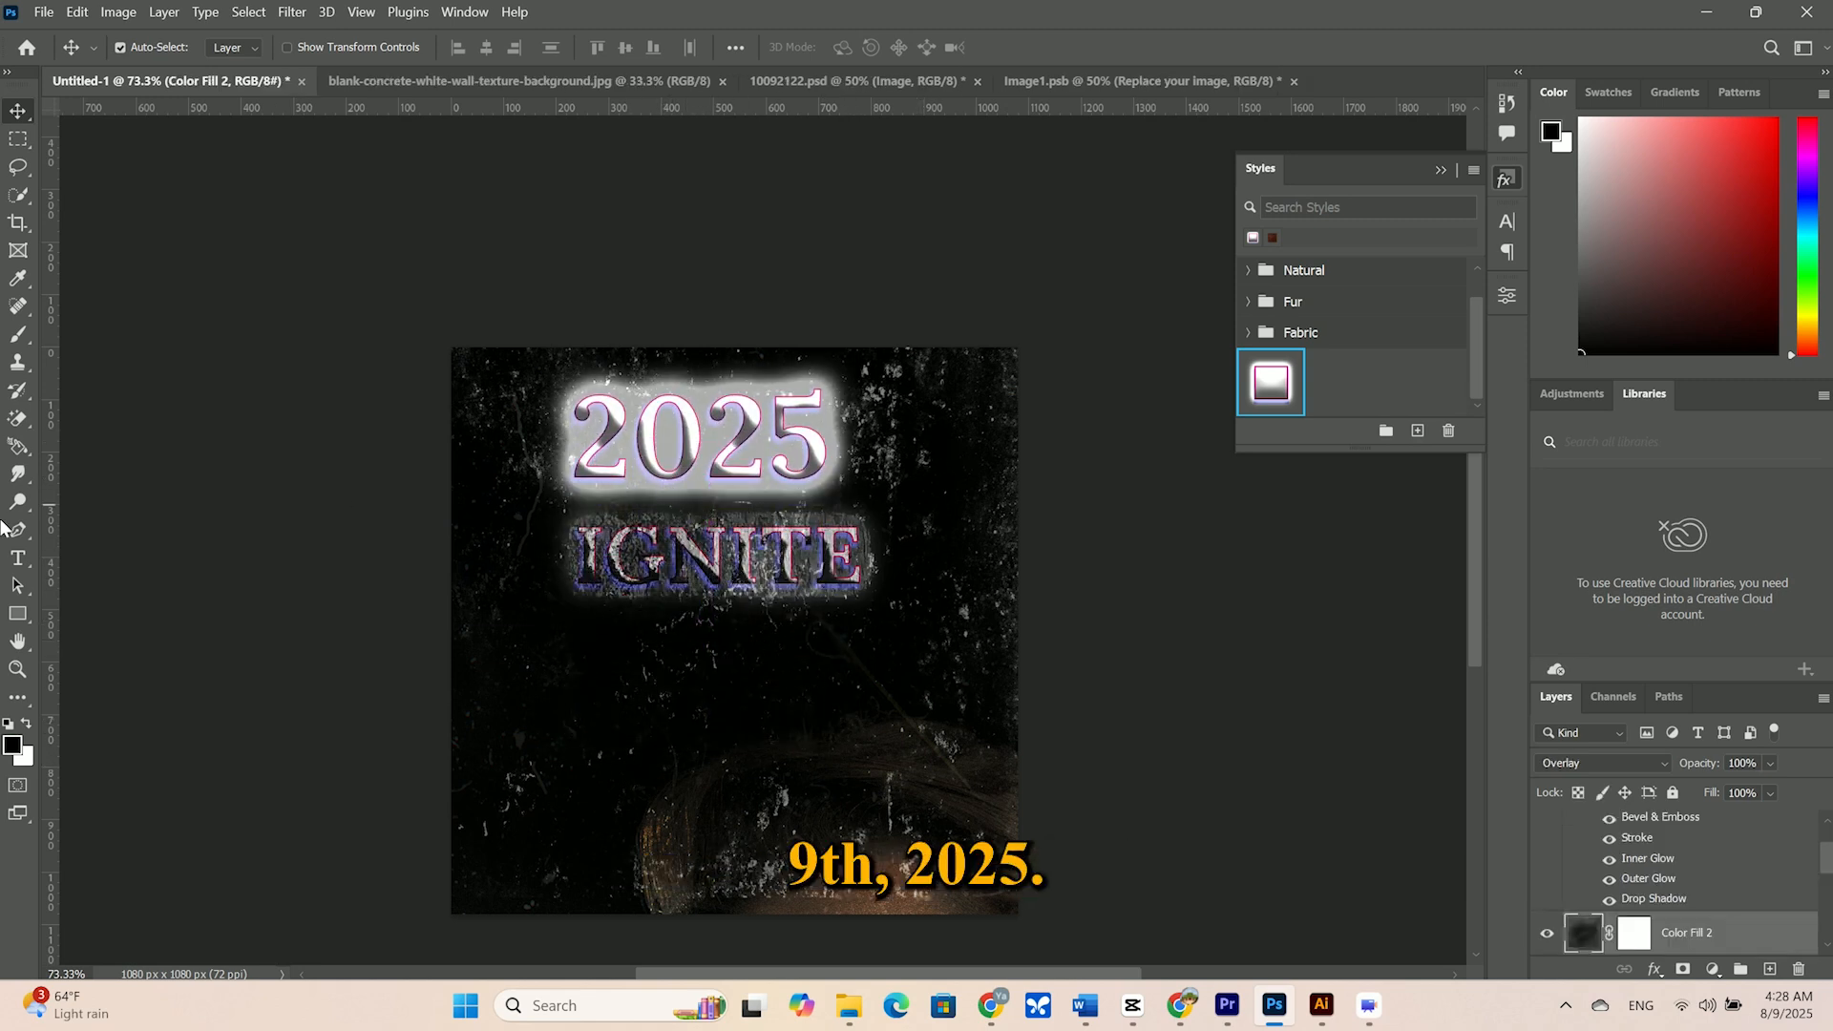